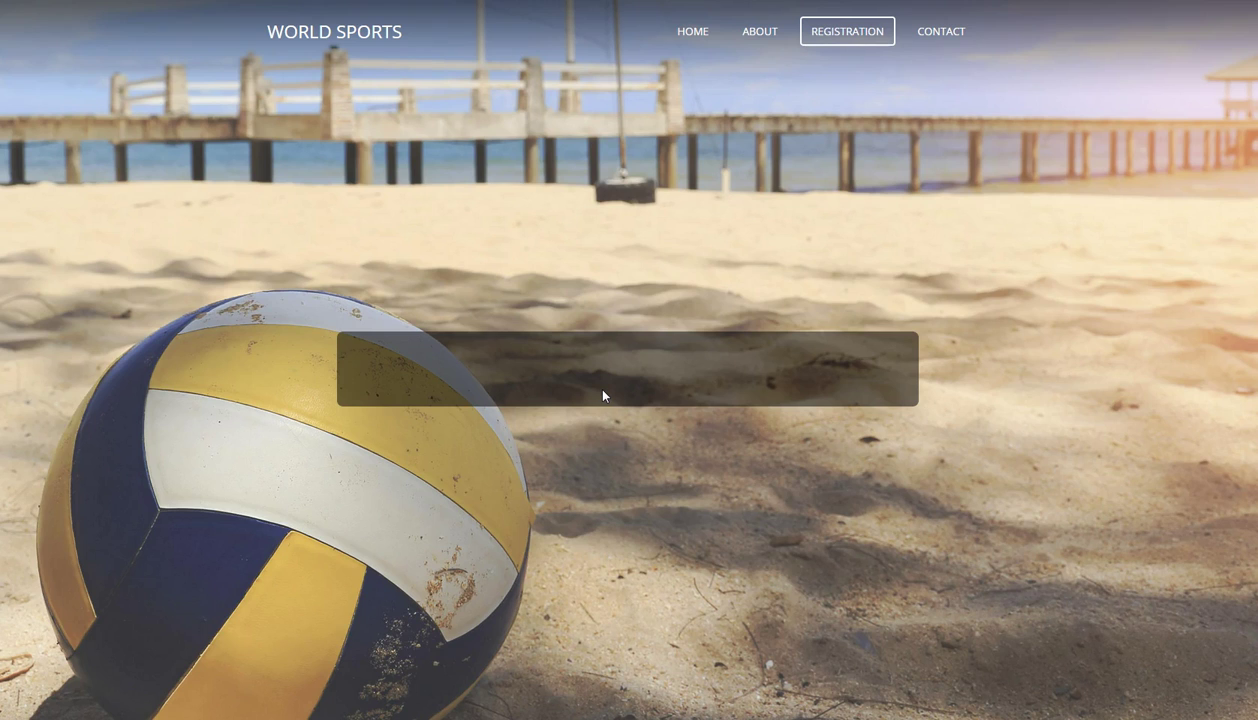
Use ADD APP in the workspace to reach the App Market or build-your-own choice
{"action": "left_click_drag", "start_coordinate": [658, 383], "coordinate": [614, 362]}
{"action": "left_click", "coordinate": [693, 373]}
{"action": "left_click", "coordinate": [817, 277]}
{"action": "left_click", "coordinate": [570, 146]}
{"action": "left_click", "coordinate": [669, 264]}
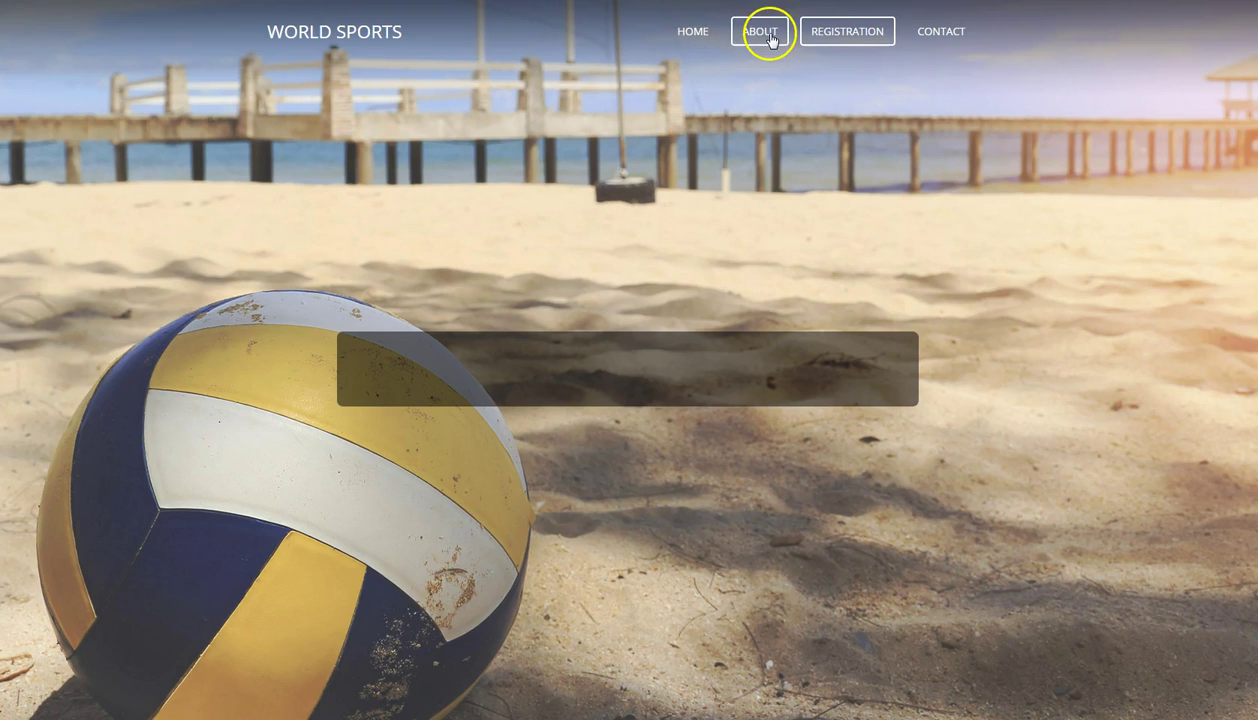
{"action": "left_click", "coordinate": [869, 55]}
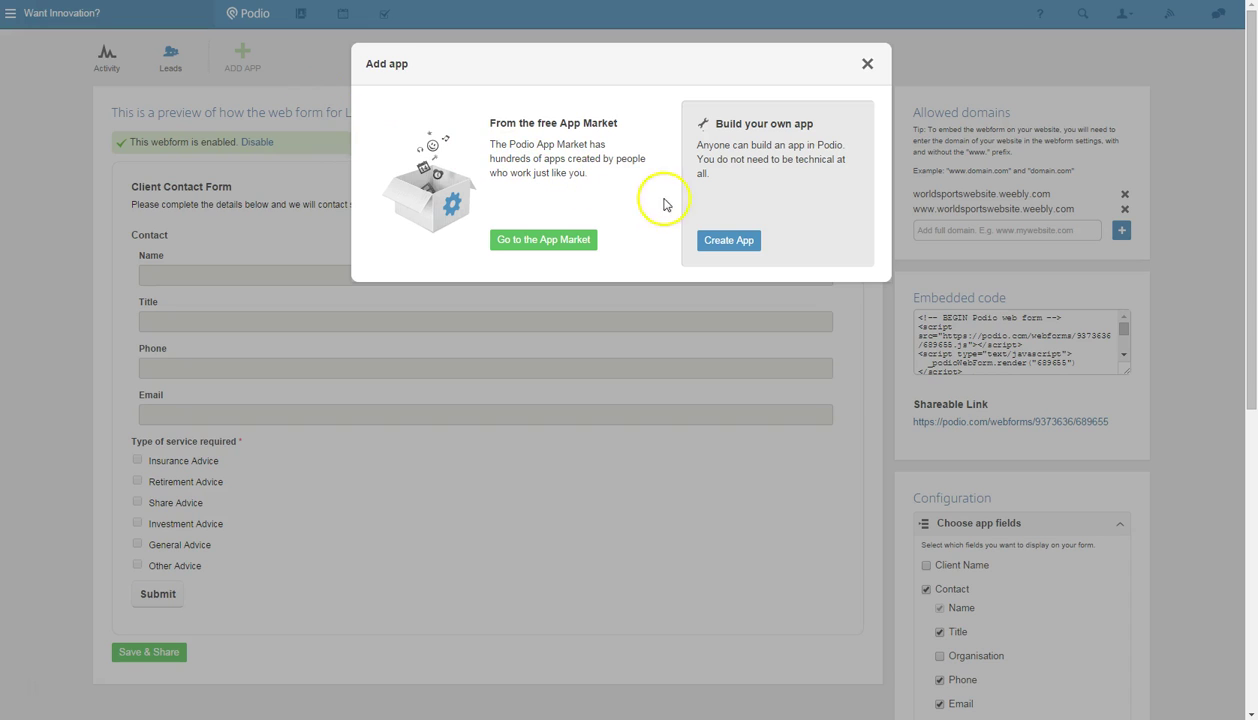
Start a new app named Registrations, with items called Registrations and the person icon
{"action": "left_click", "coordinate": [729, 244]}
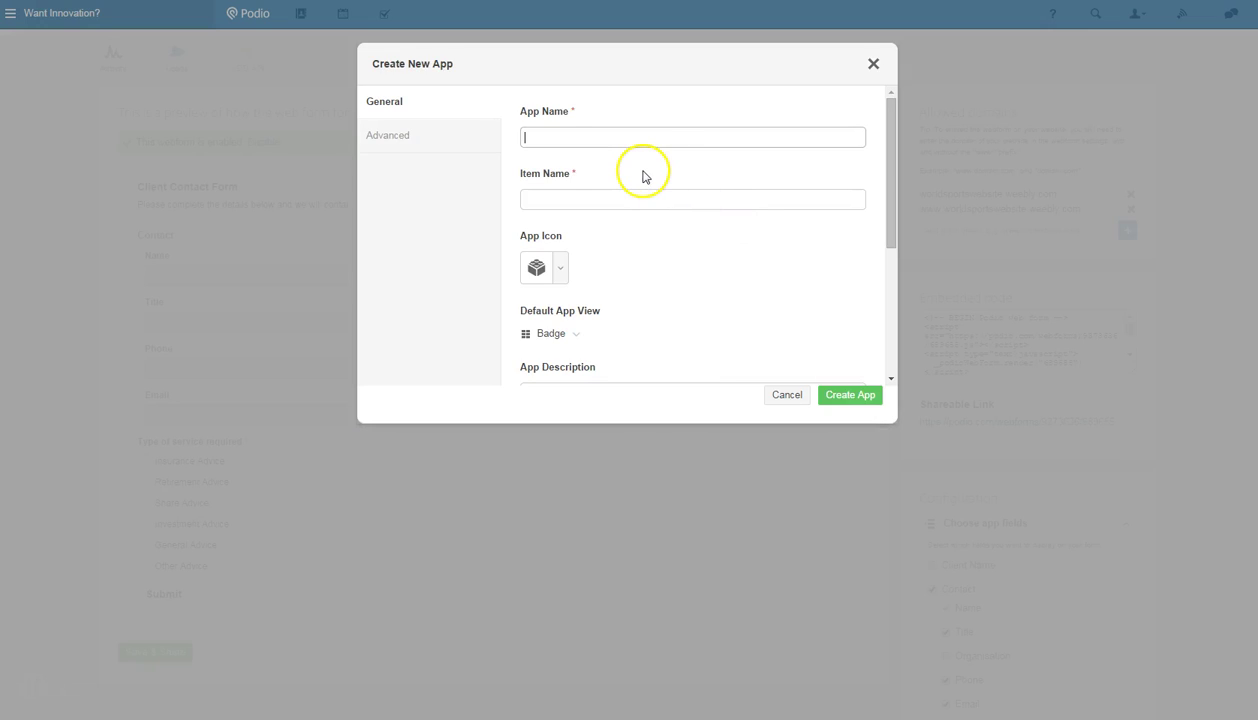
{"action": "type", "text": "Registrations"}
{"action": "key", "text": "Tab"}
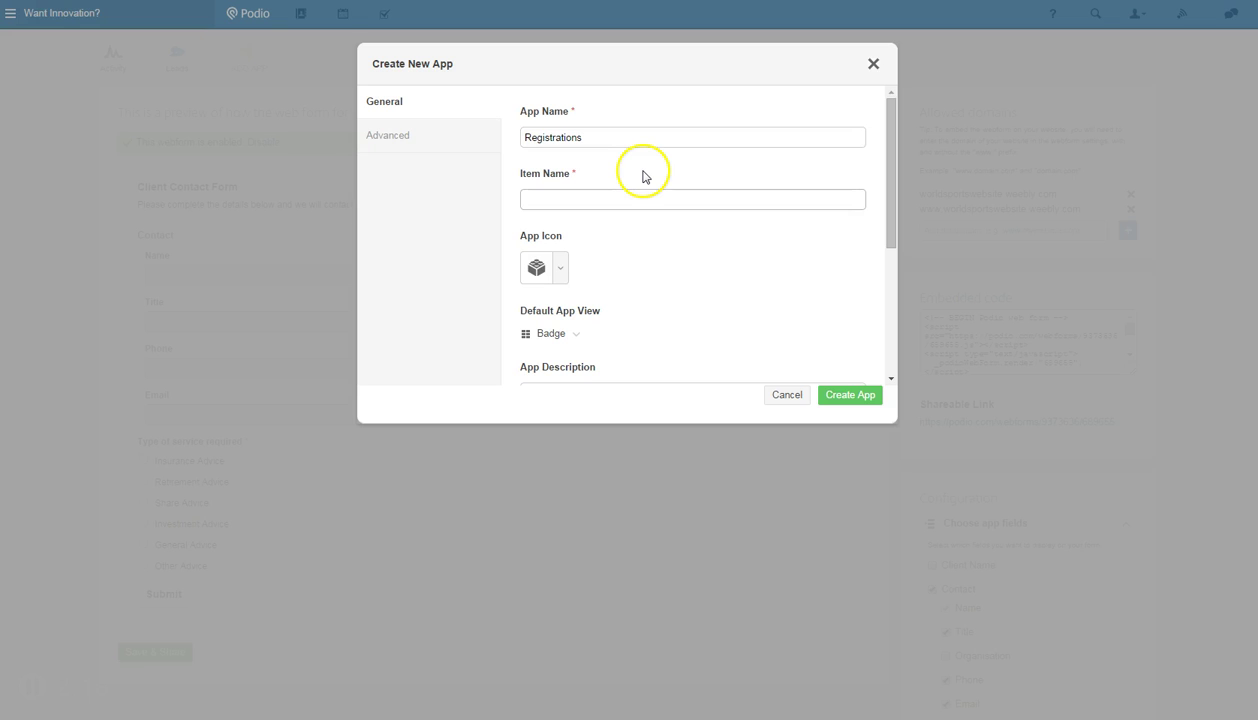
{"action": "type", "text": "Registrations"}
{"action": "left_click", "coordinate": [556, 270]}
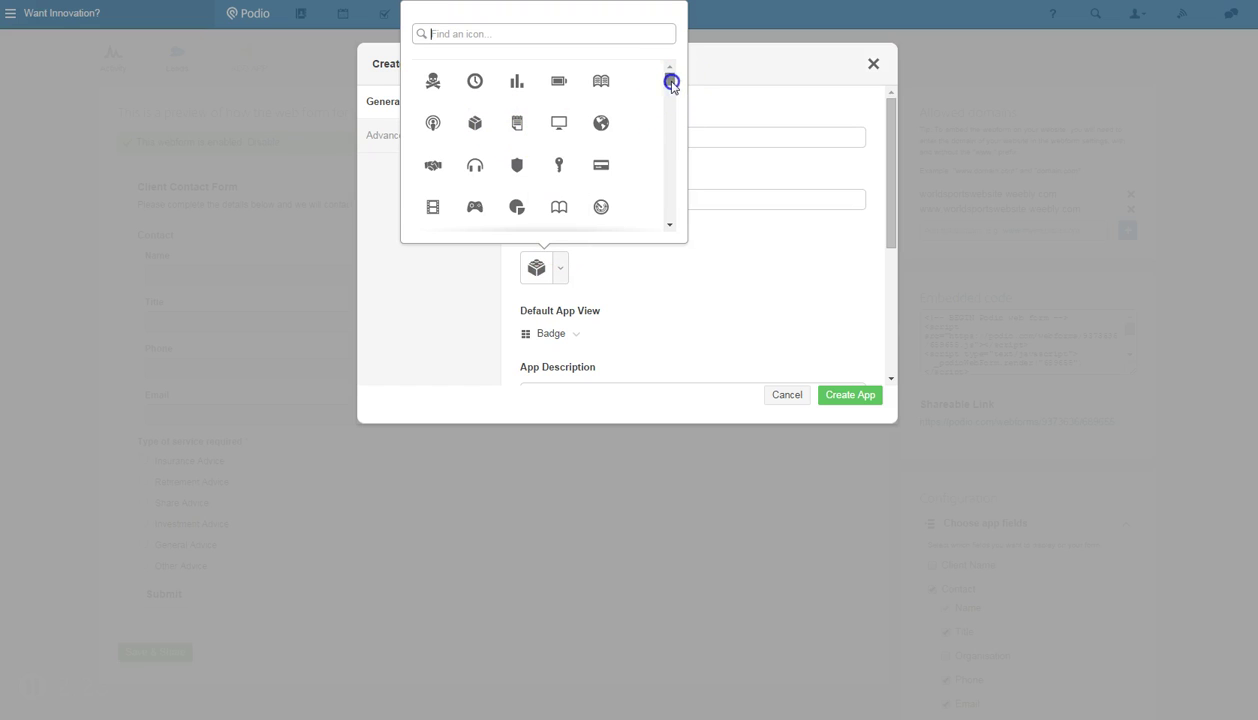
{"action": "left_click_drag", "start_coordinate": [671, 81], "coordinate": [671, 97]}
{"action": "left_click", "coordinate": [601, 147]}
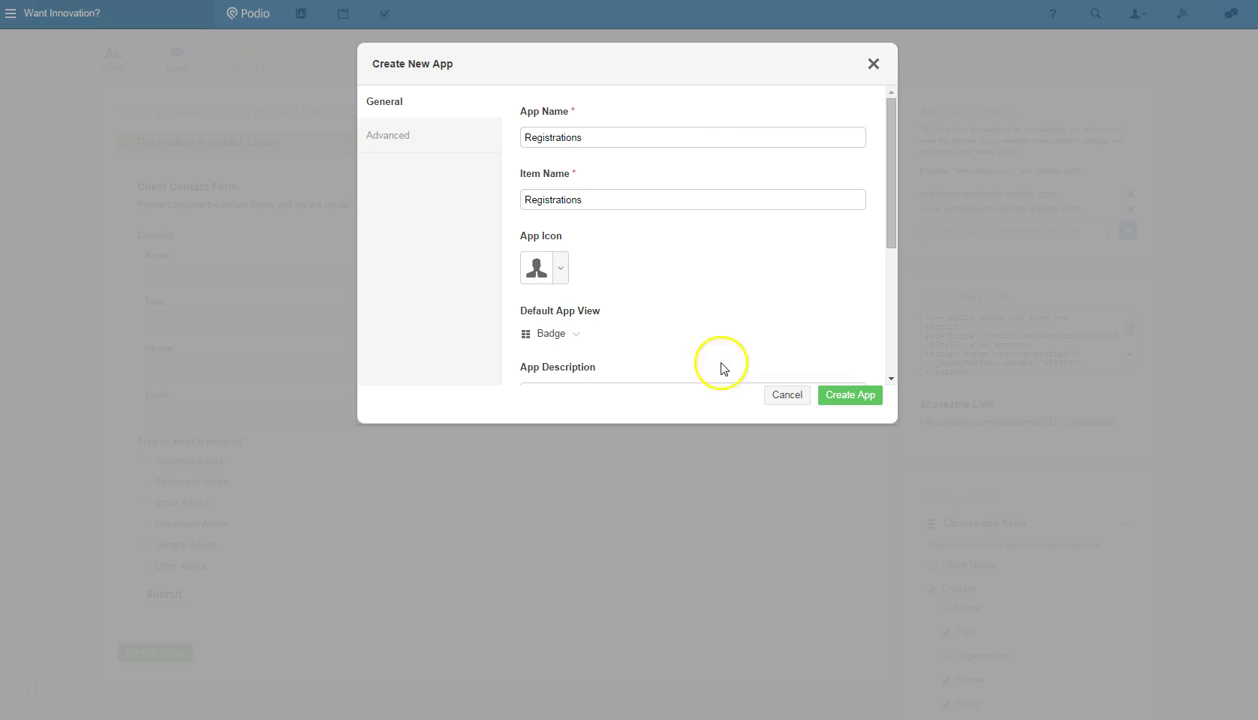
{"action": "left_click_drag", "start_coordinate": [887, 225], "coordinate": [879, 302]}
Enter the description 'An app for creating registrations', reuse it as item instructions, and show advanced settings
{"action": "left_click", "coordinate": [643, 256]}
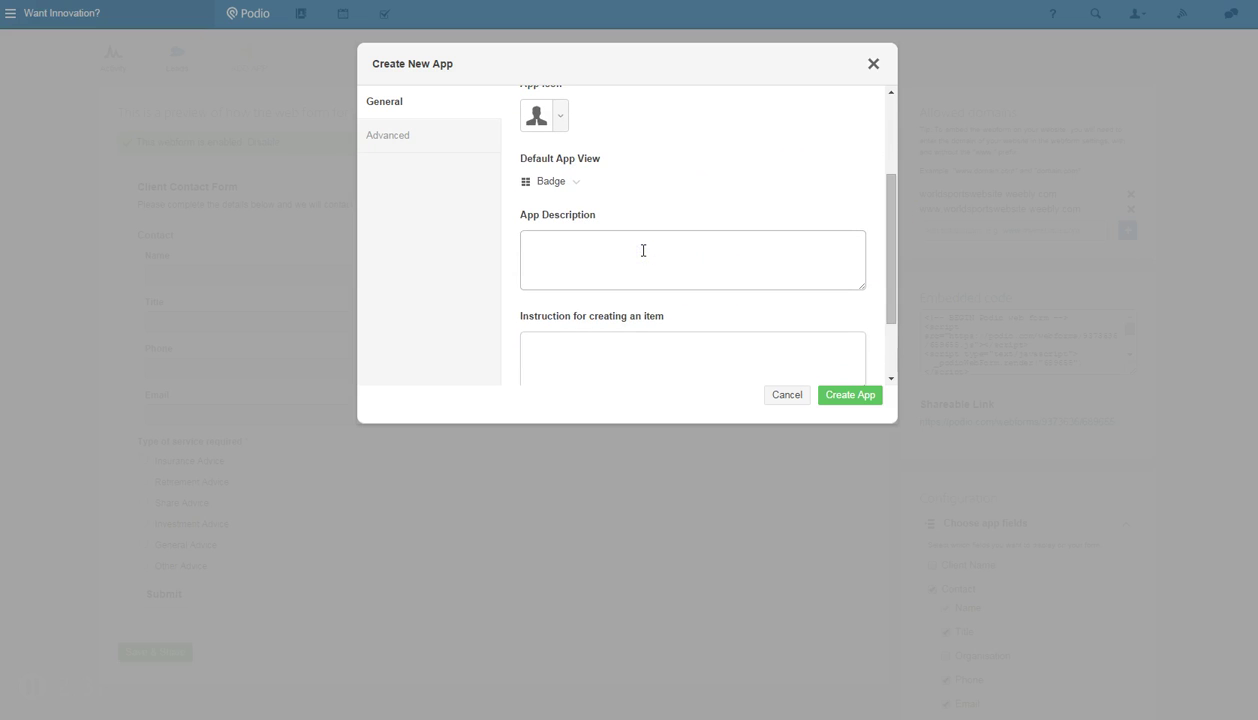
{"action": "type", "text": "An app for creating registrations"}
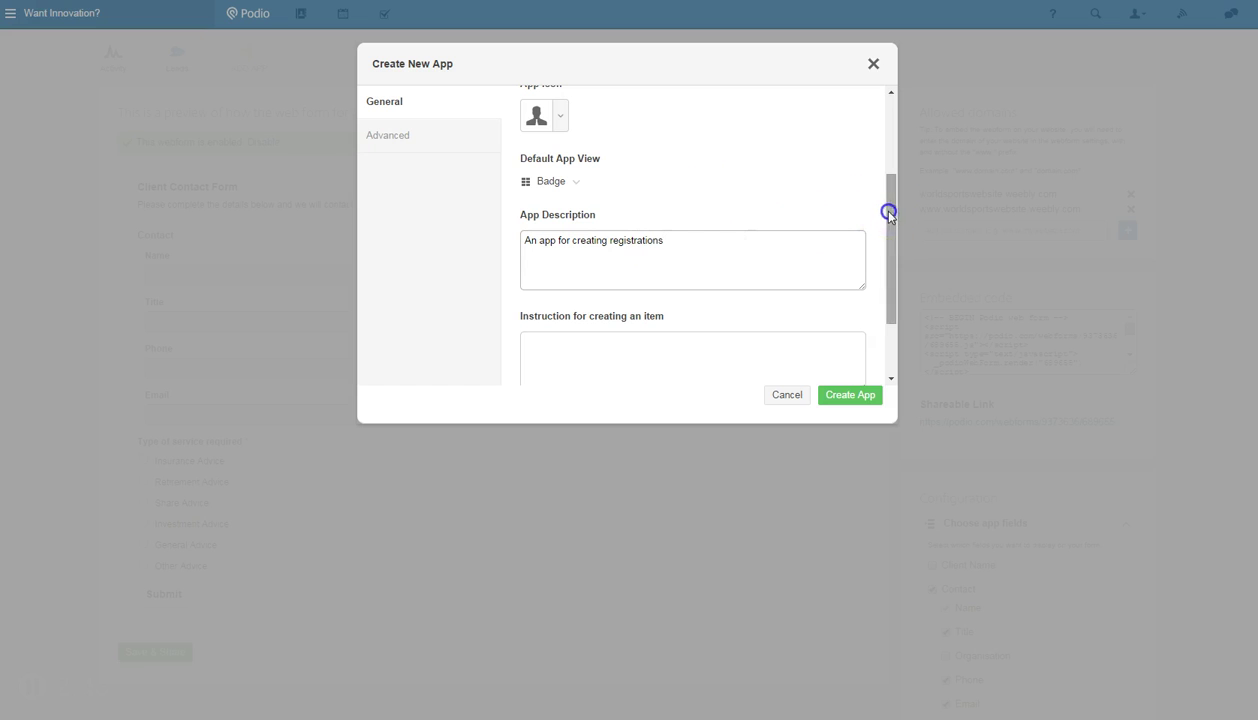
{"action": "left_click_drag", "start_coordinate": [887, 211], "coordinate": [885, 258]}
{"action": "left_click", "coordinate": [700, 285]}
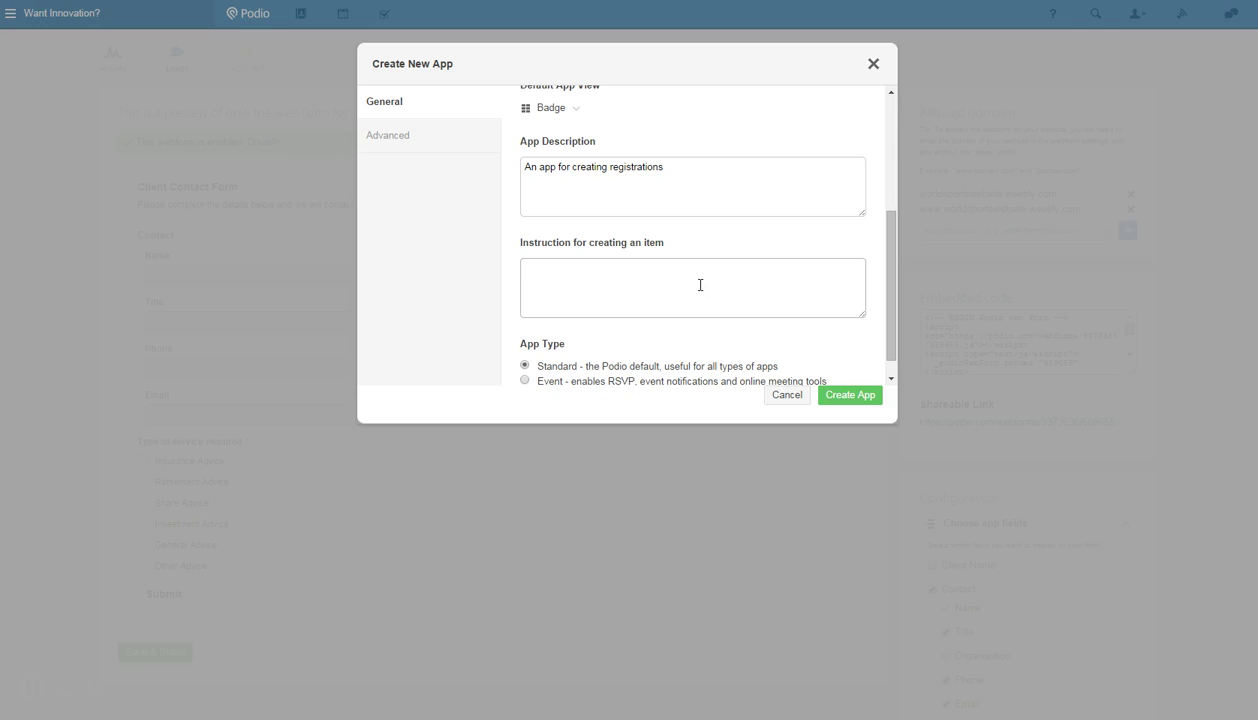
{"action": "left_click_drag", "start_coordinate": [657, 180], "coordinate": [453, 176]}
{"action": "key", "text": "ctrl+c"}
{"action": "left_click", "coordinate": [559, 281]}
{"action": "key", "text": "ctrl+v"}
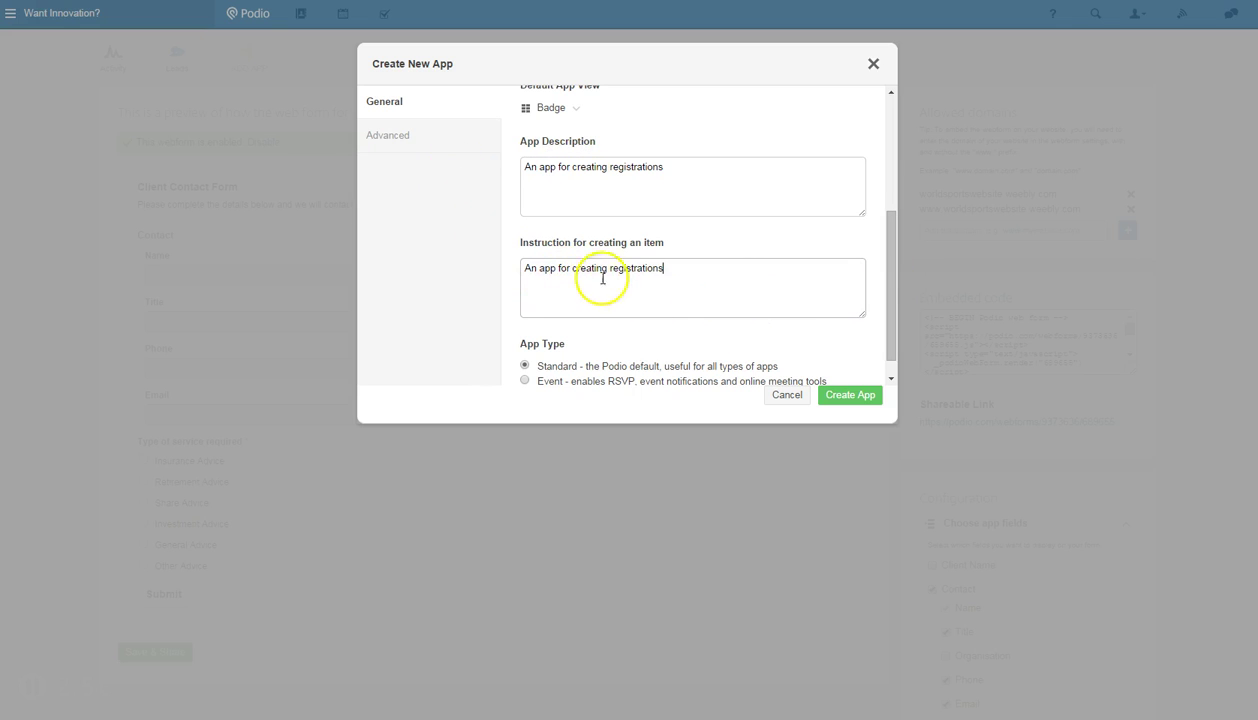
{"action": "left_click_drag", "start_coordinate": [891, 270], "coordinate": [893, 329]}
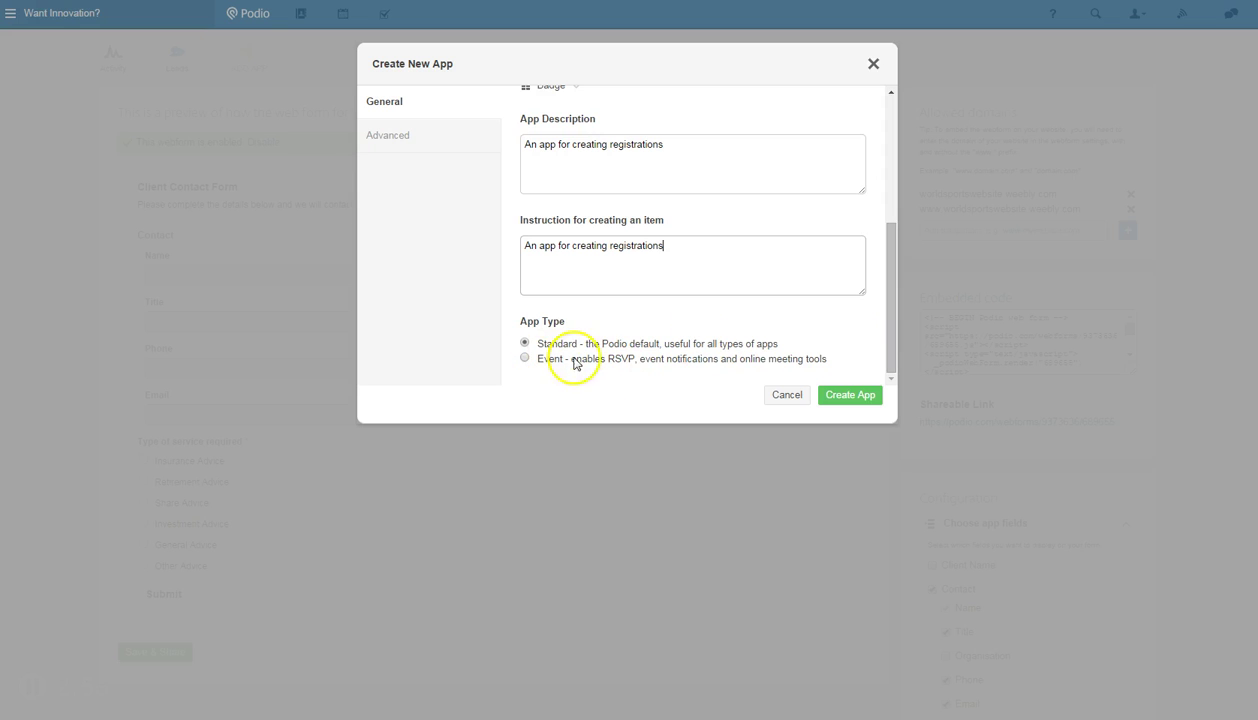
{"action": "left_click", "coordinate": [414, 135]}
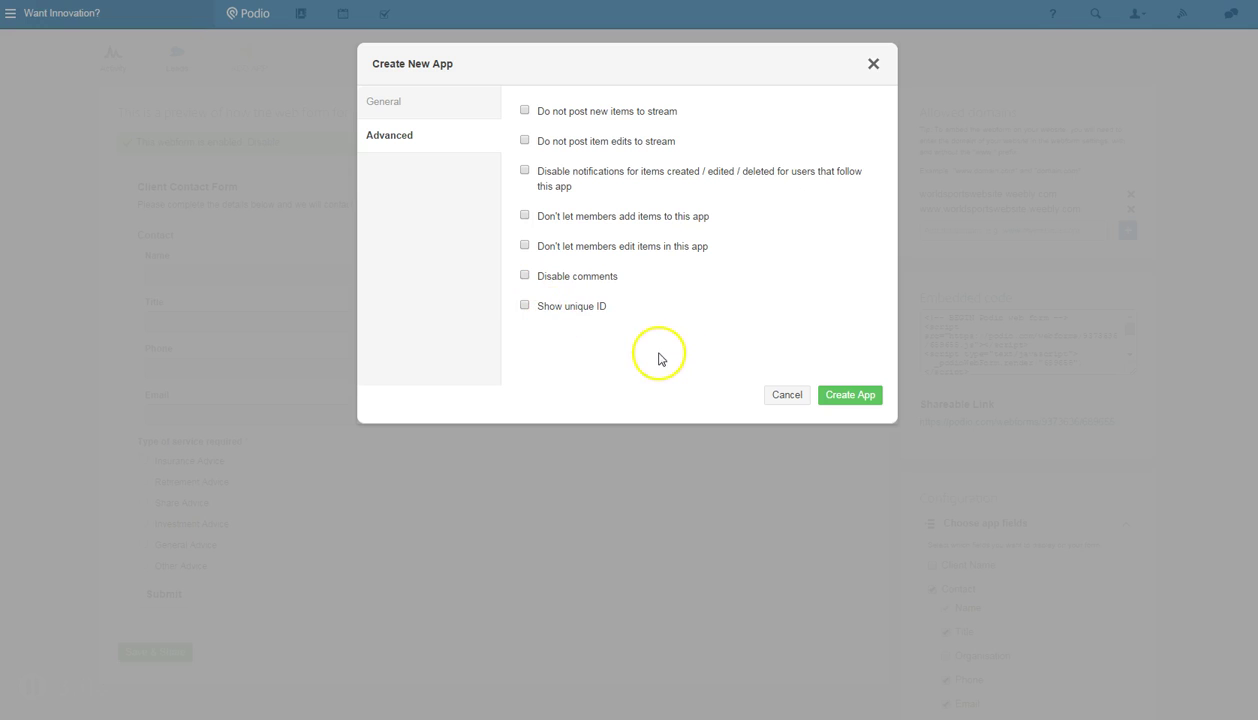
Create the Registrations app and build its template with Team Name, Team Details and Day preferences fields
{"action": "left_click", "coordinate": [867, 396]}
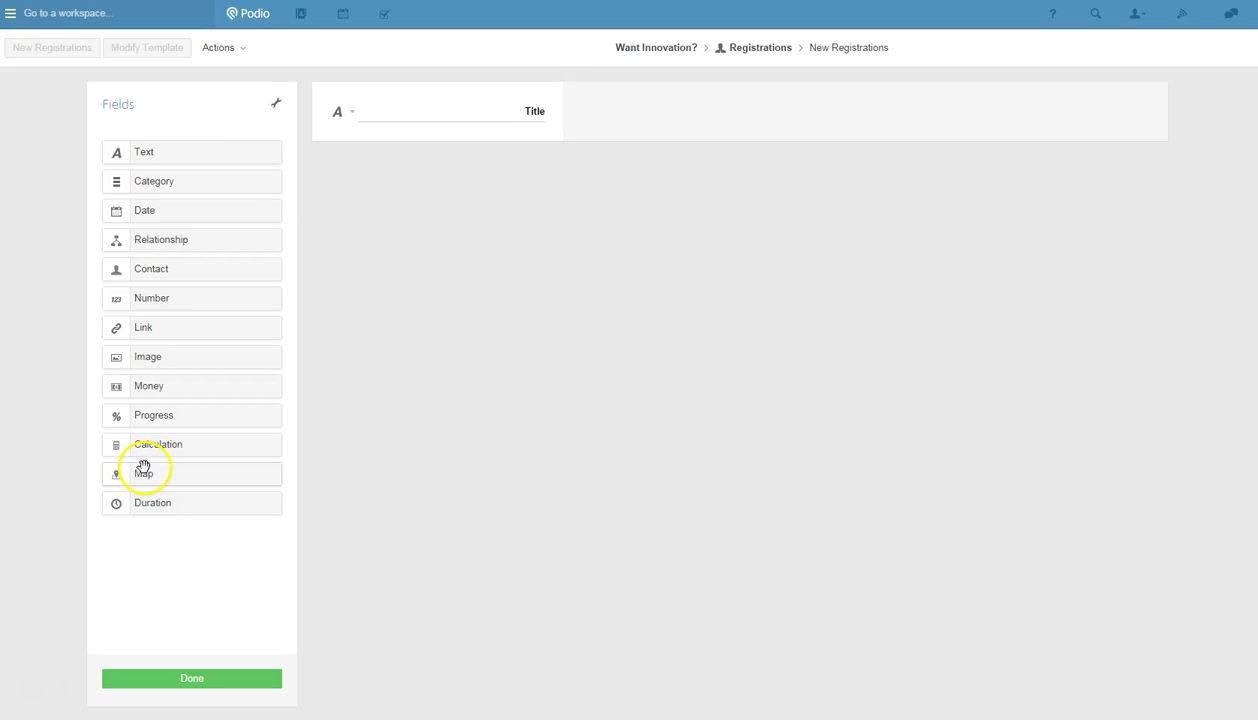
{"action": "left_click", "coordinate": [514, 112]}
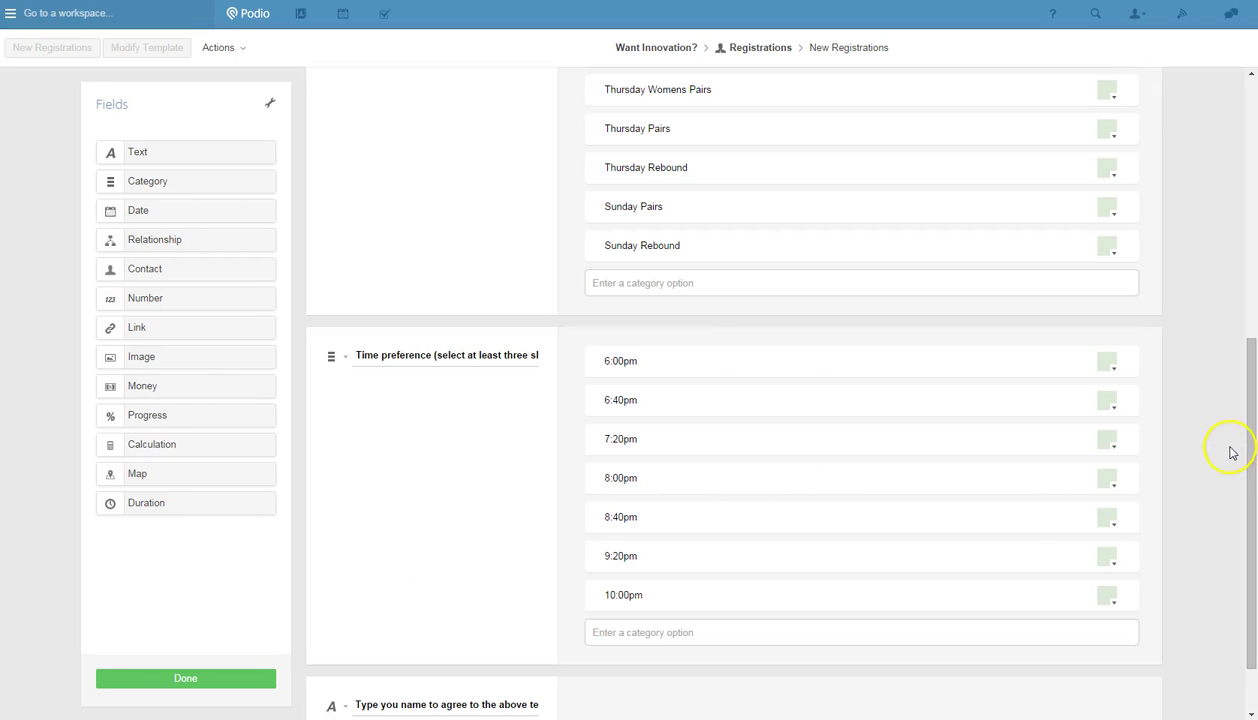
{"action": "left_click_drag", "start_coordinate": [1250, 441], "coordinate": [1253, 143]}
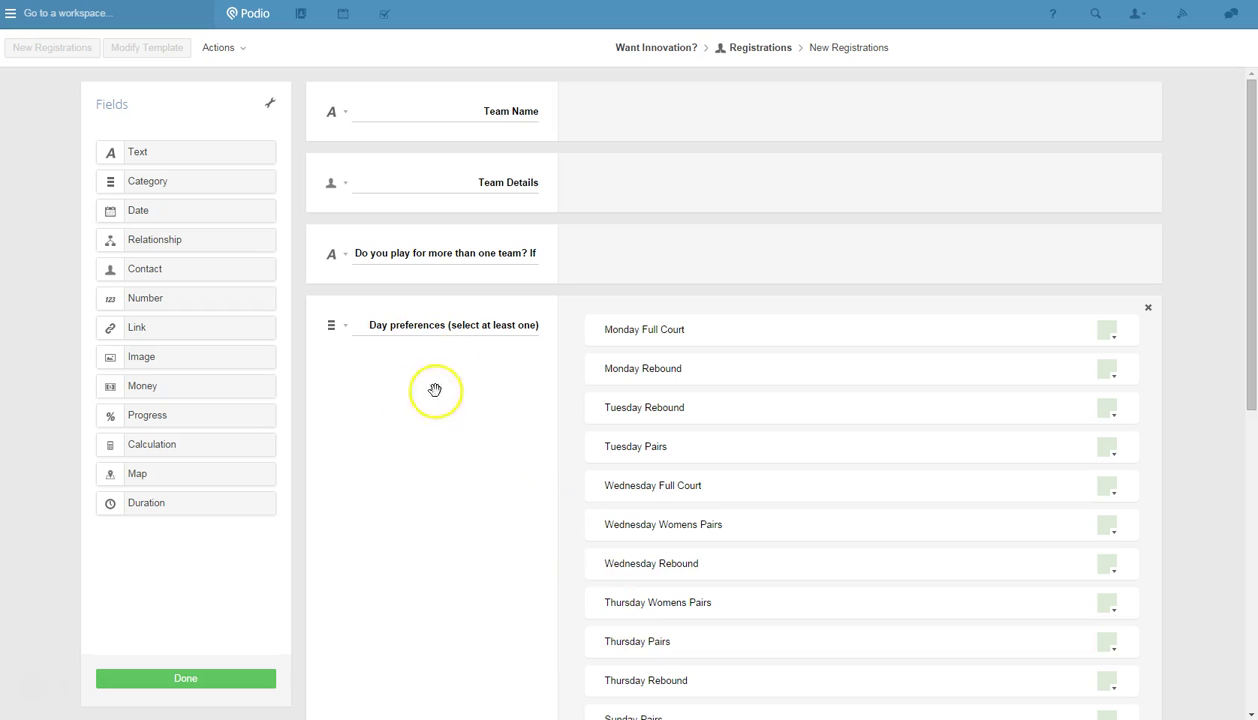
{"action": "scroll", "coordinate": [300, 463], "scroll_direction": "down", "scroll_amount": 3}
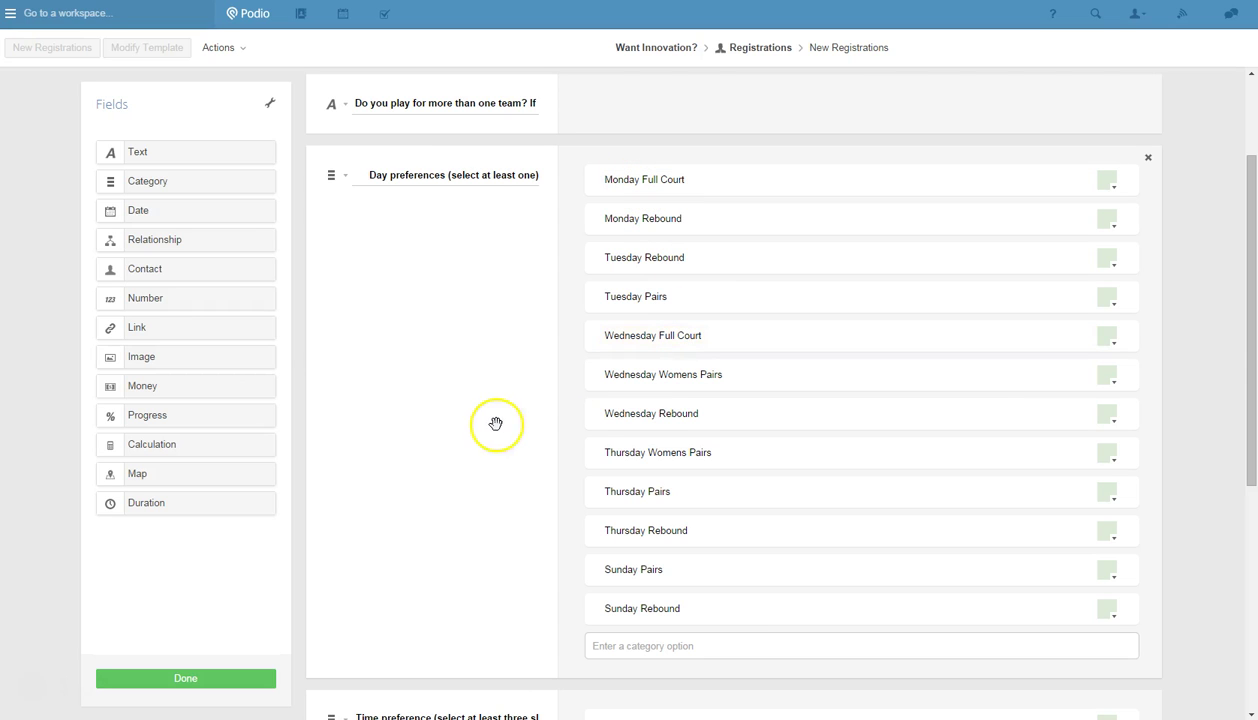
Make the Day preferences category field accept multiple choices
{"action": "left_click", "coordinate": [345, 177]}
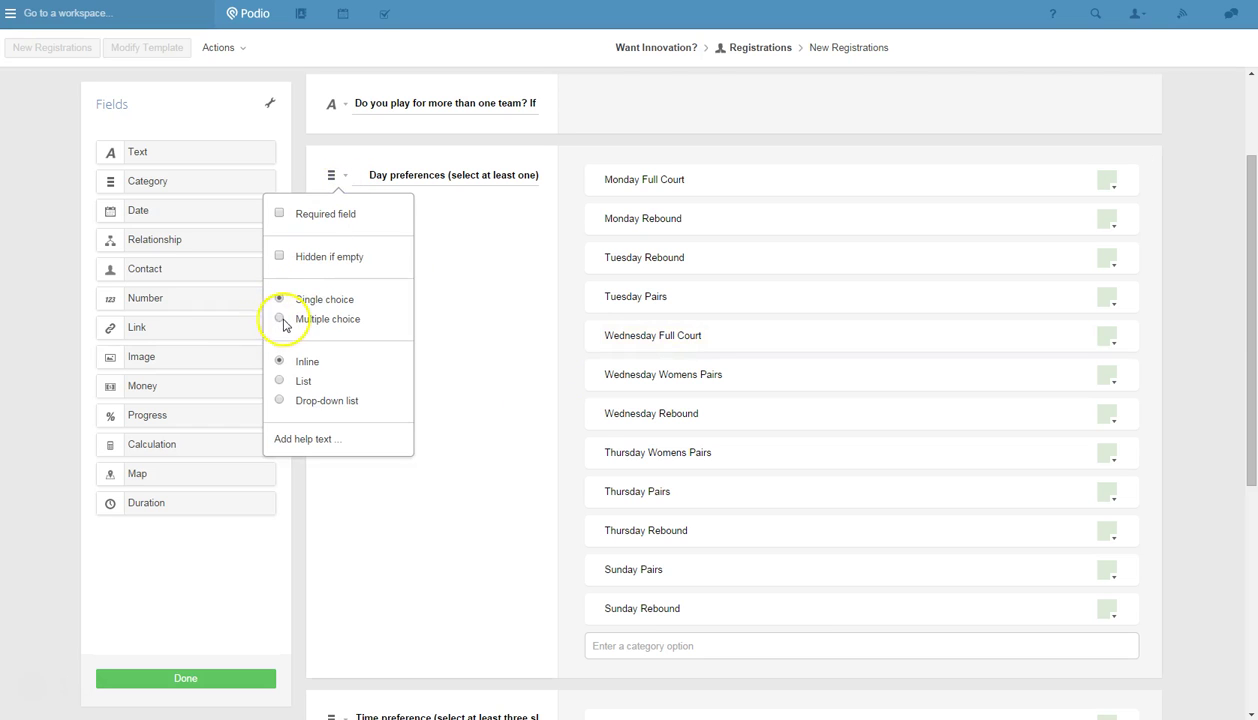
{"action": "left_click", "coordinate": [282, 319]}
{"action": "left_click", "coordinate": [468, 318]}
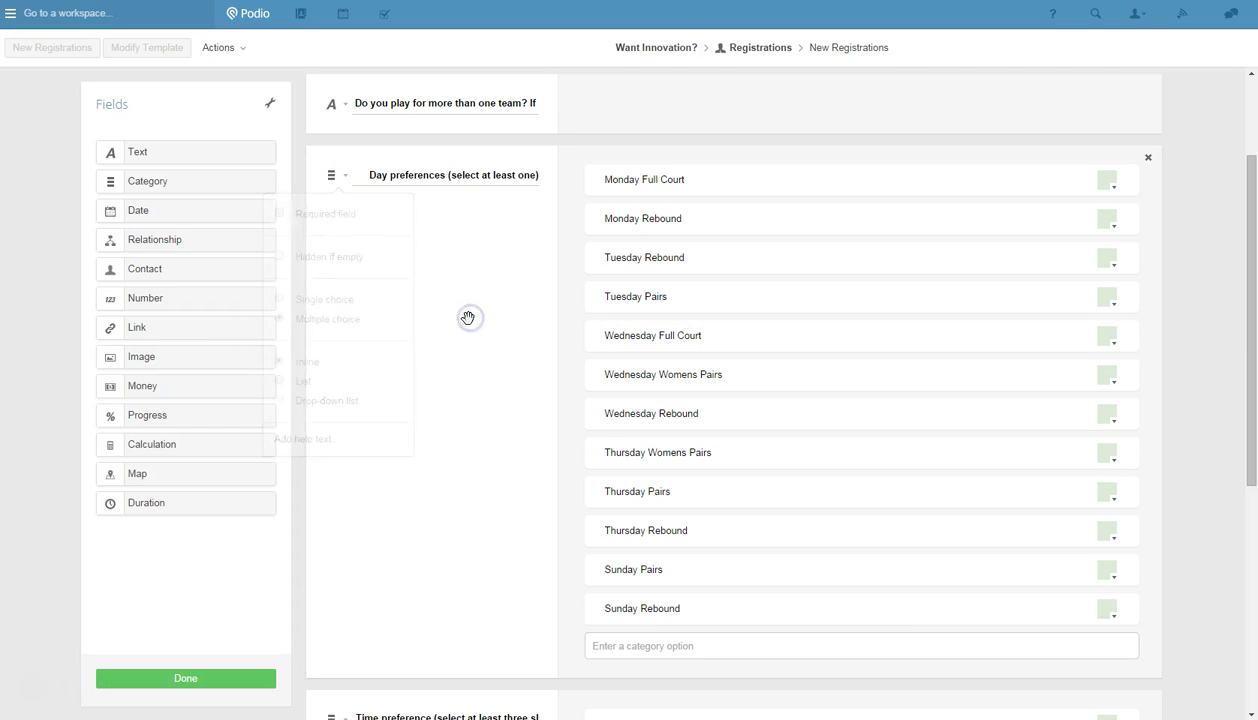
{"action": "scroll", "coordinate": [472, 317], "scroll_direction": "down", "scroll_amount": 3}
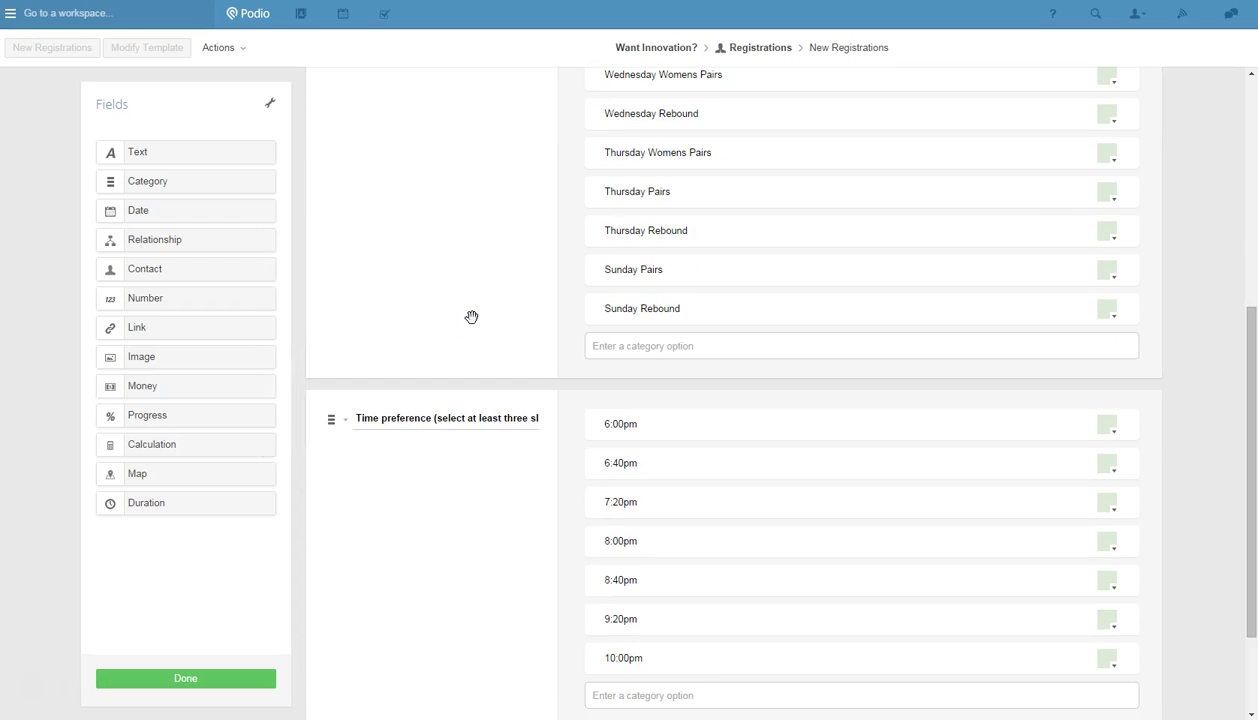
{"action": "scroll", "coordinate": [471, 318], "scroll_direction": "down", "scroll_amount": 2}
Make Time preference accept multiple choices and save the Registrations template
{"action": "left_click", "coordinate": [463, 307]}
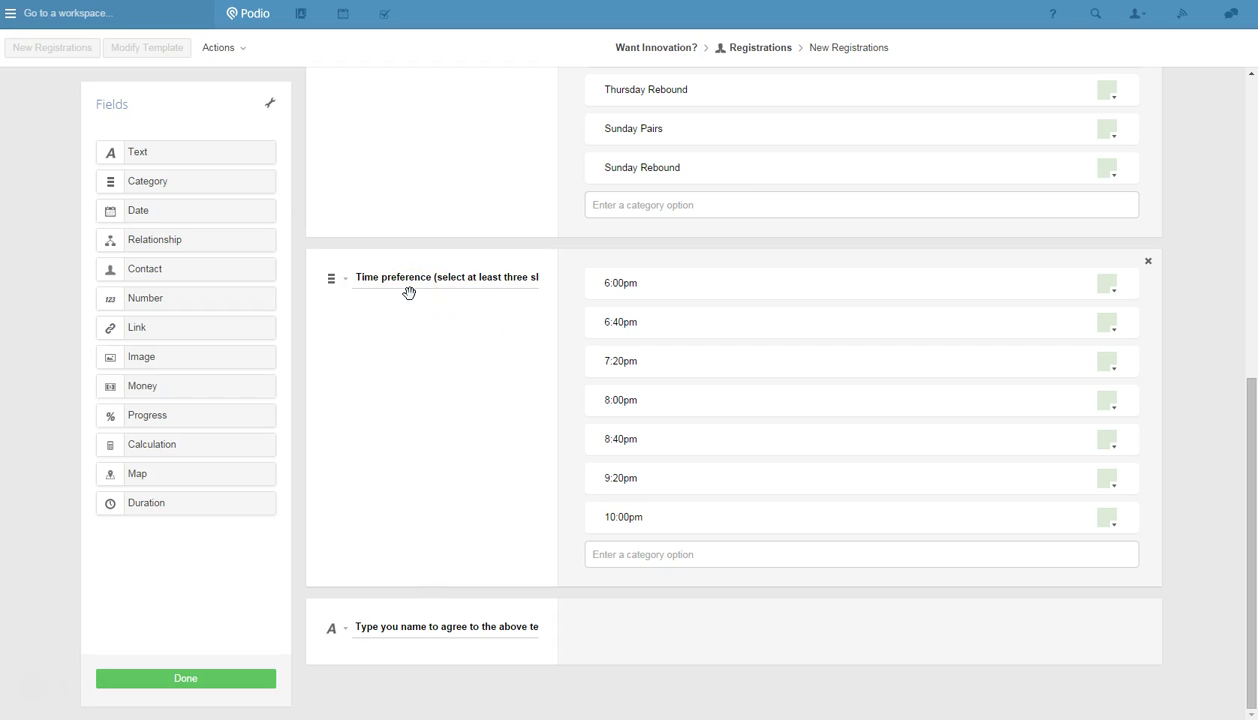
{"action": "left_click", "coordinate": [334, 283]}
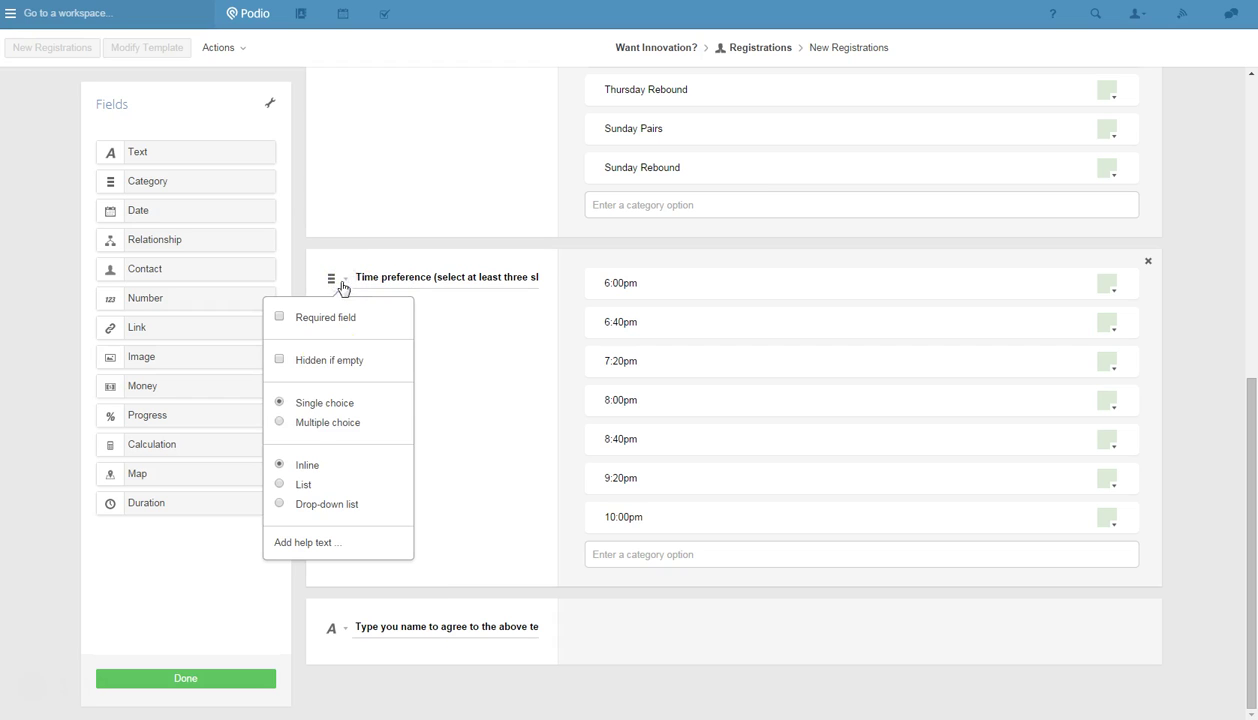
{"action": "left_click", "coordinate": [280, 421]}
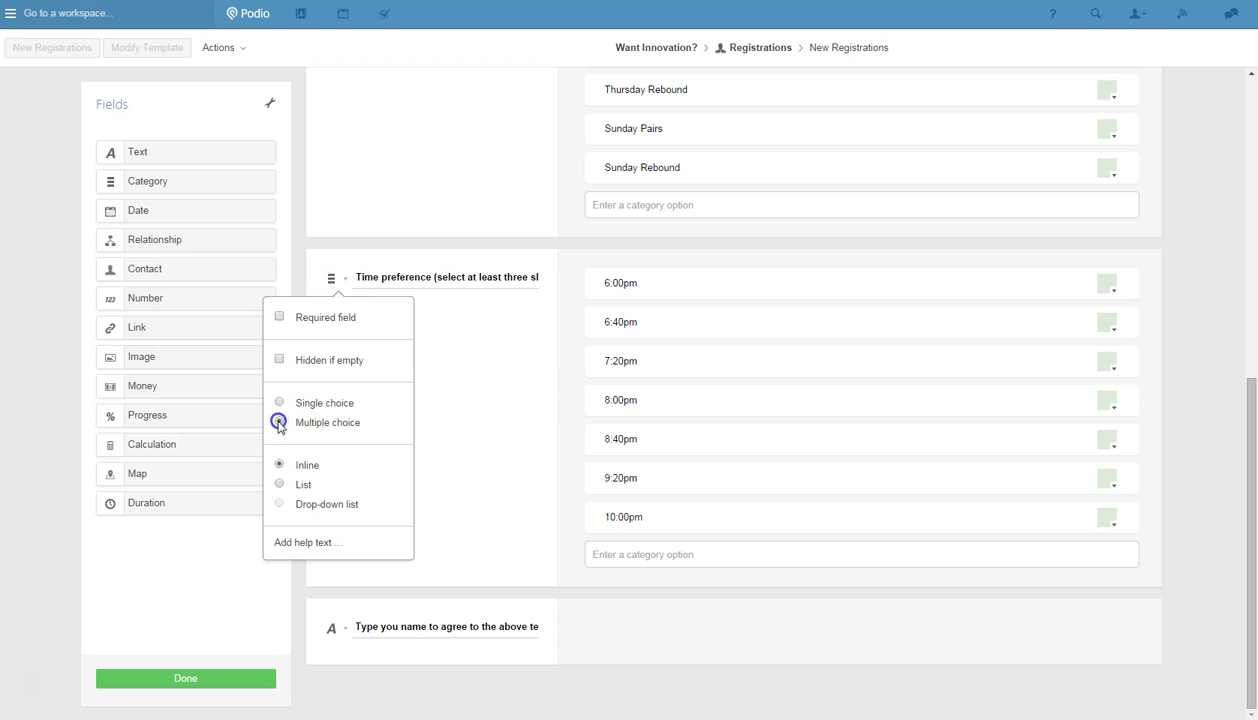
{"action": "left_click", "coordinate": [455, 392]}
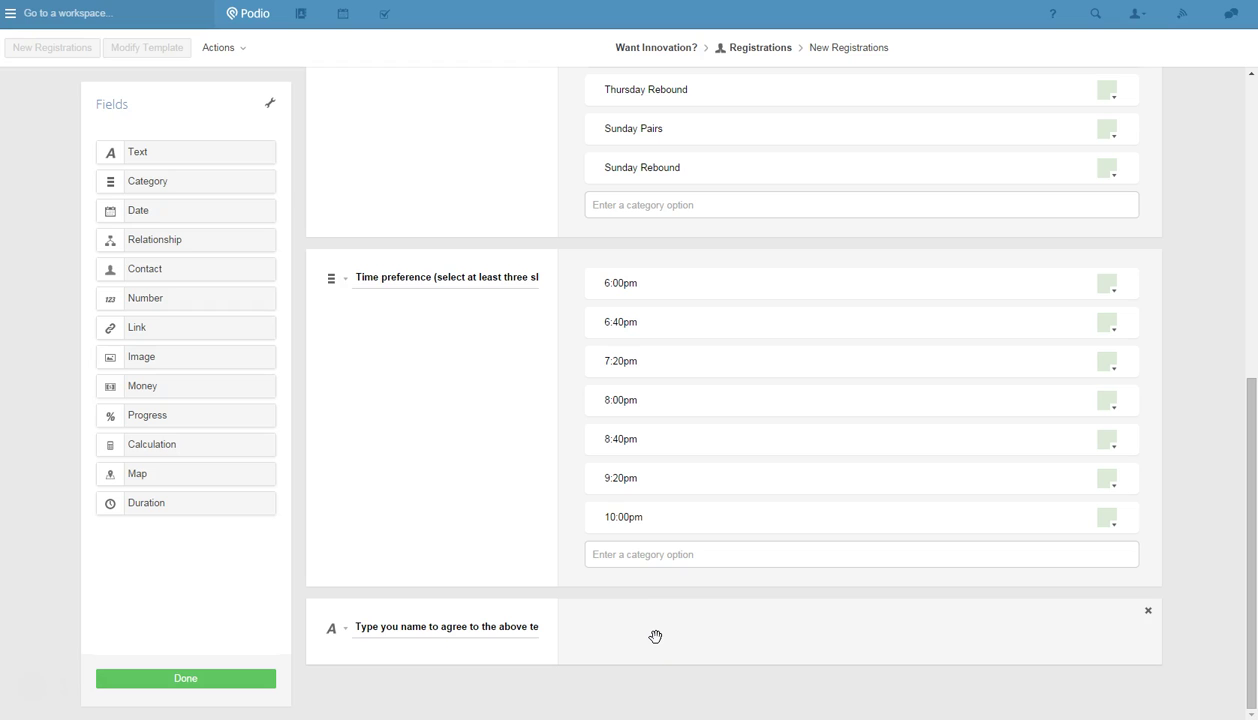
{"action": "left_click", "coordinate": [220, 677]}
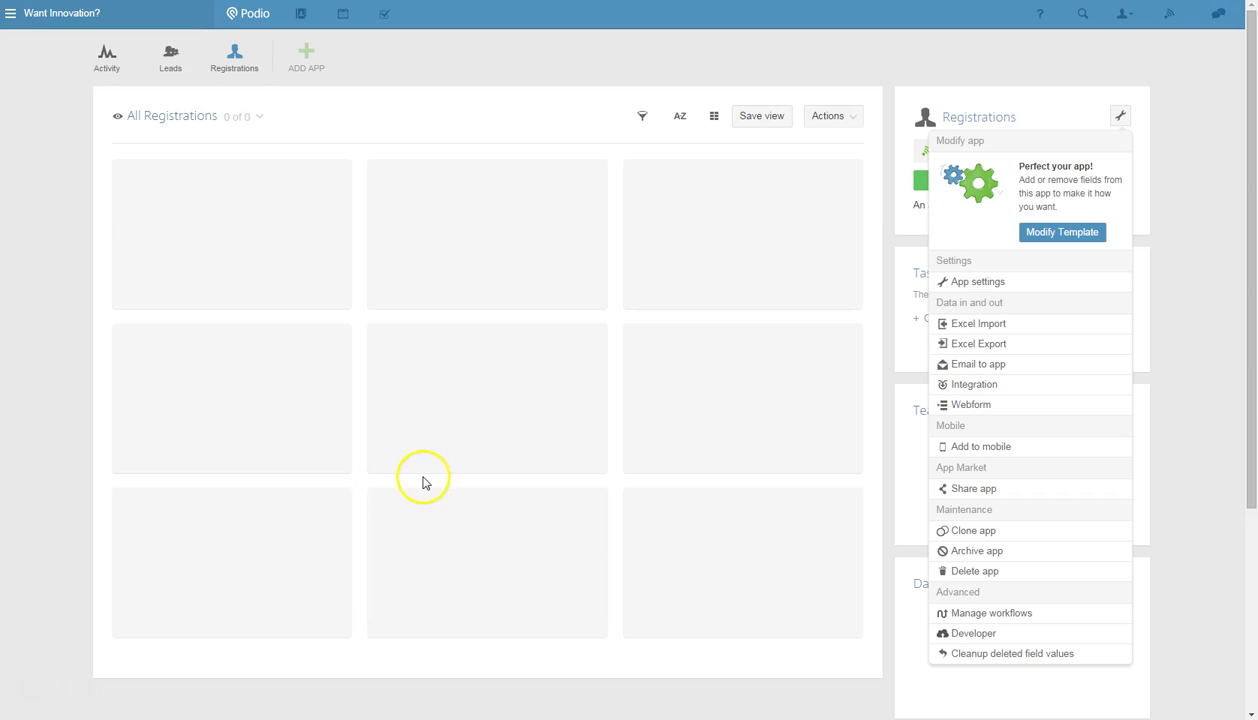
Open the empty Registrations app and its modify settings menu
{"action": "left_click", "coordinate": [232, 65]}
{"action": "left_click", "coordinate": [713, 116]}
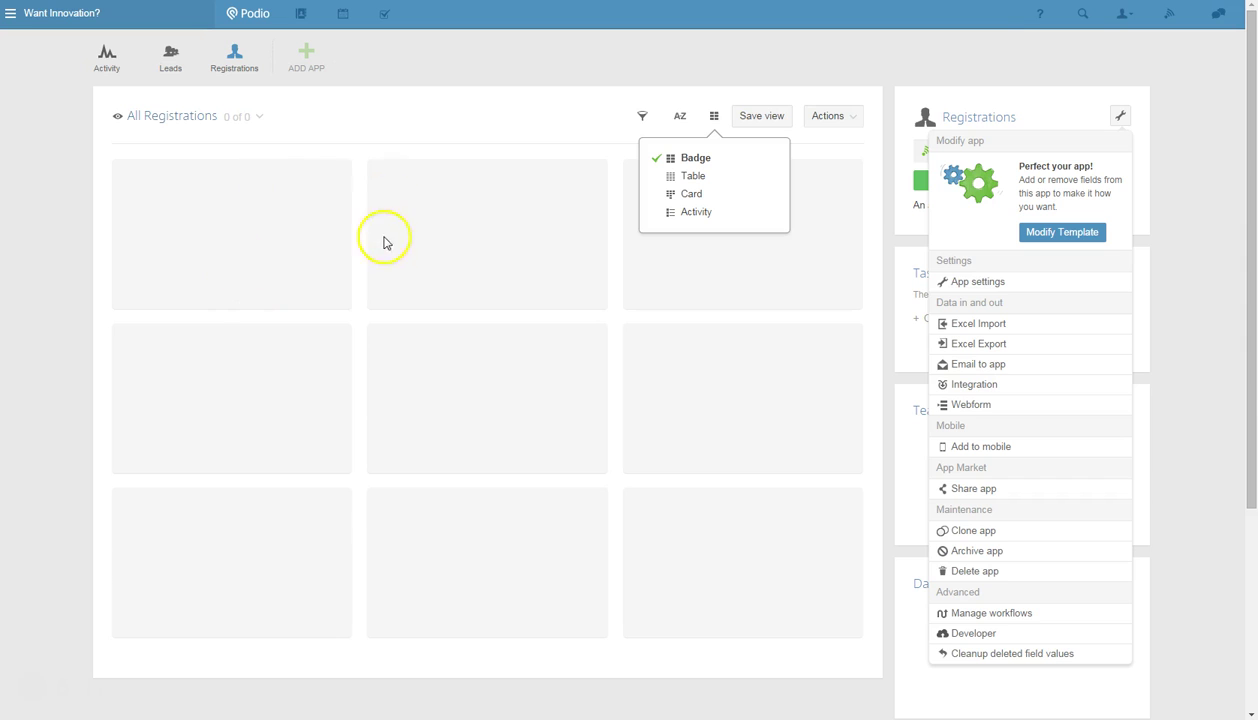
{"action": "left_click", "coordinate": [590, 119]}
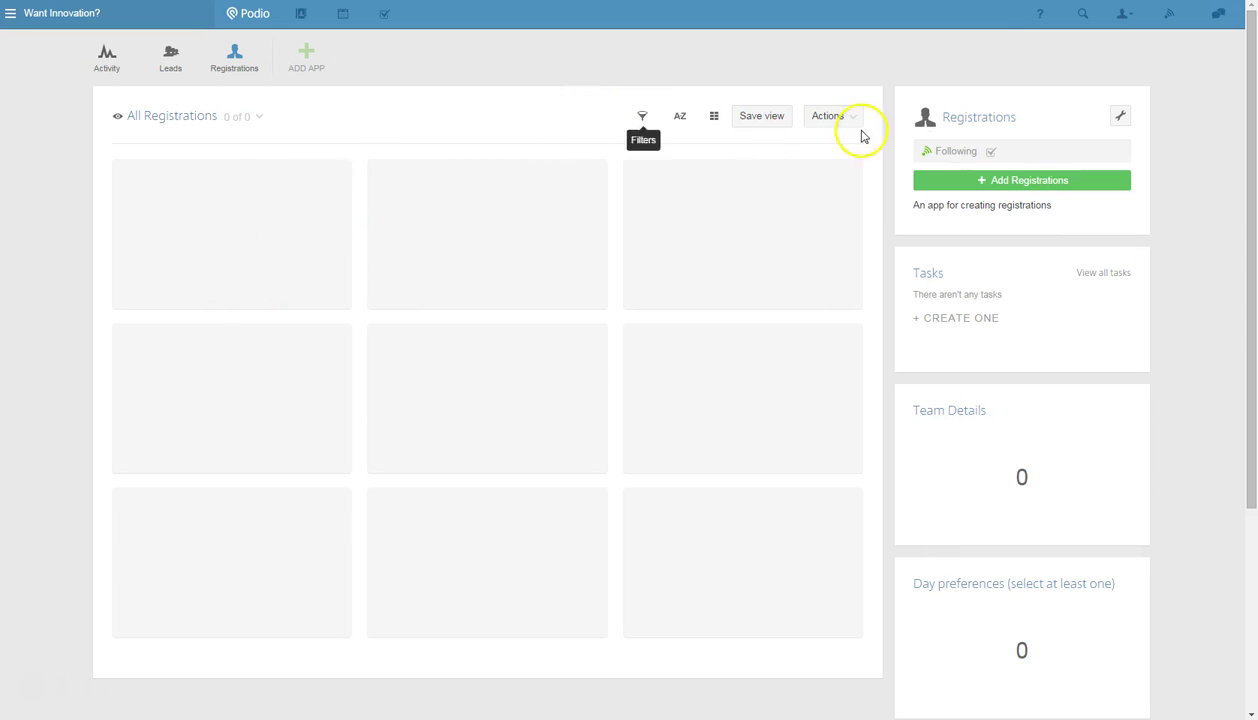
{"action": "left_click", "coordinate": [1119, 117]}
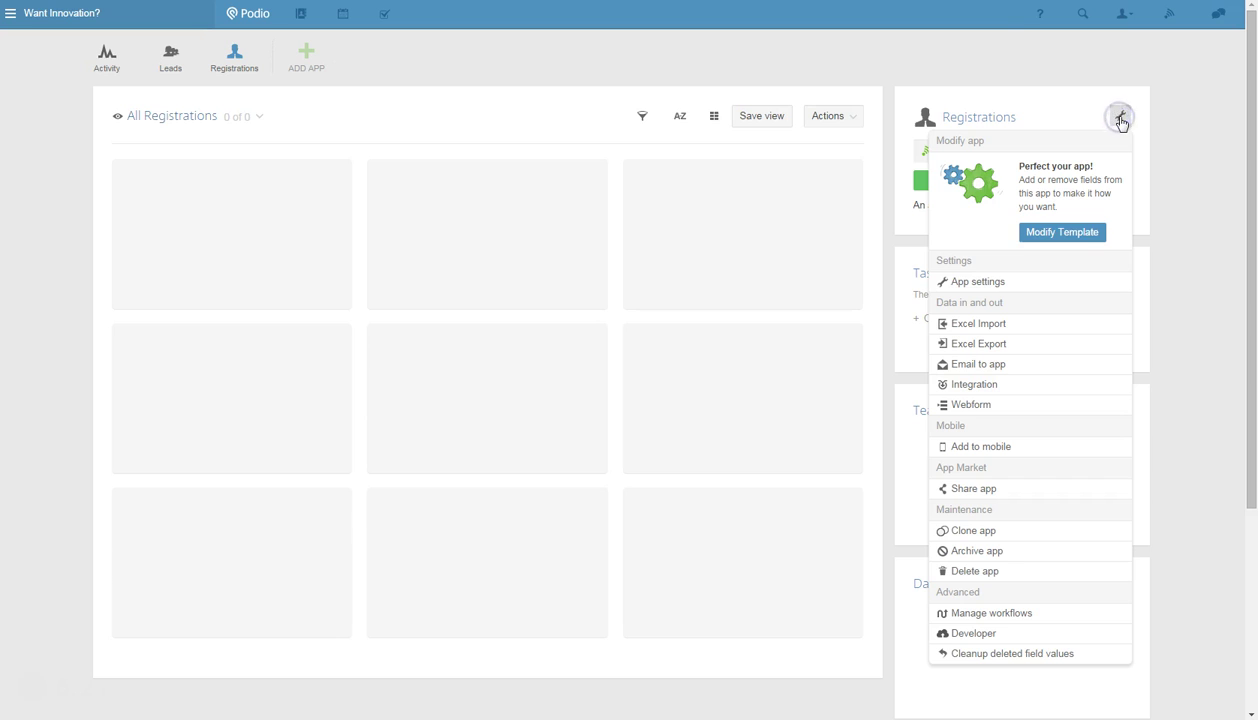
Open the Registrations webform setup and untick the file attachments field
{"action": "left_click", "coordinate": [974, 408]}
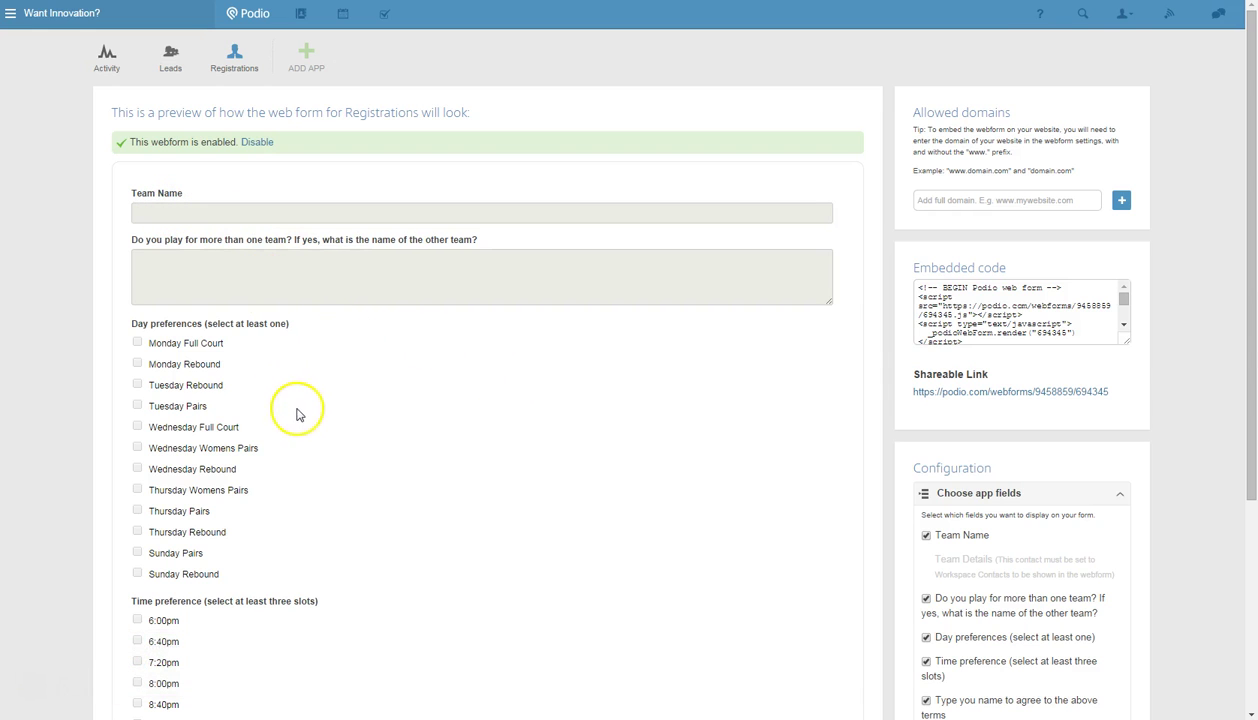
{"action": "scroll", "coordinate": [365, 440], "scroll_direction": "down", "scroll_amount": 3}
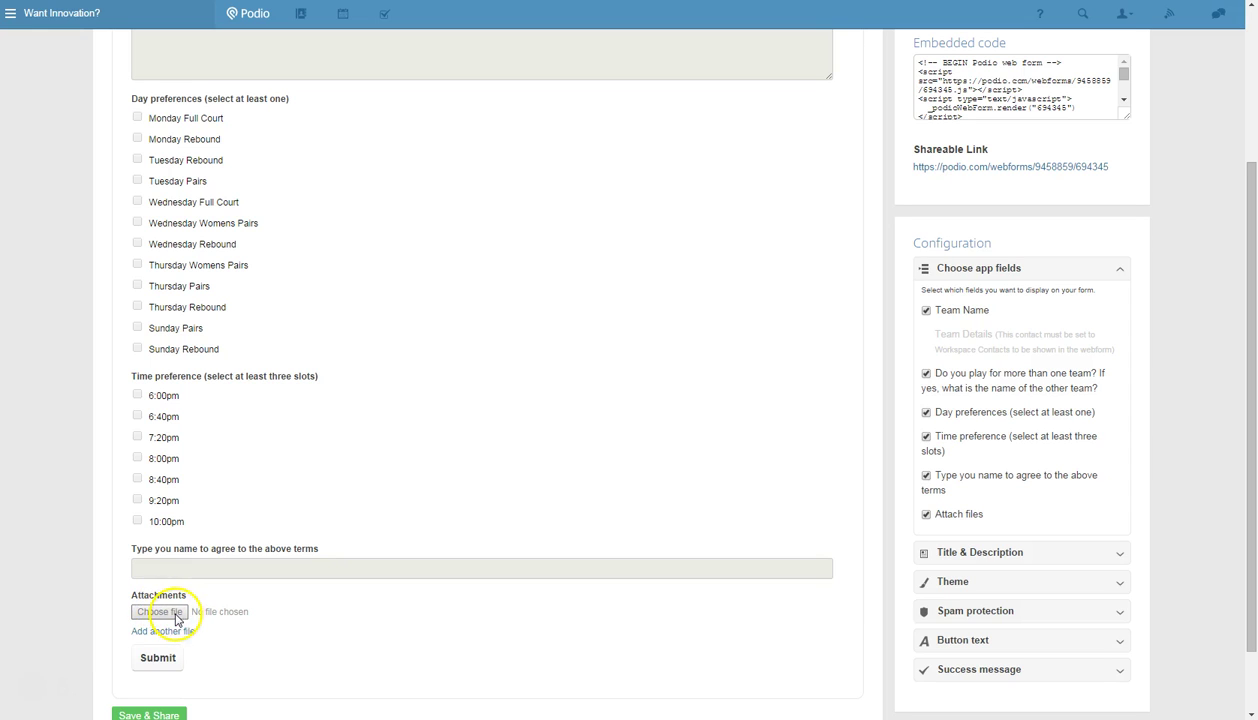
{"action": "left_click", "coordinate": [925, 515]}
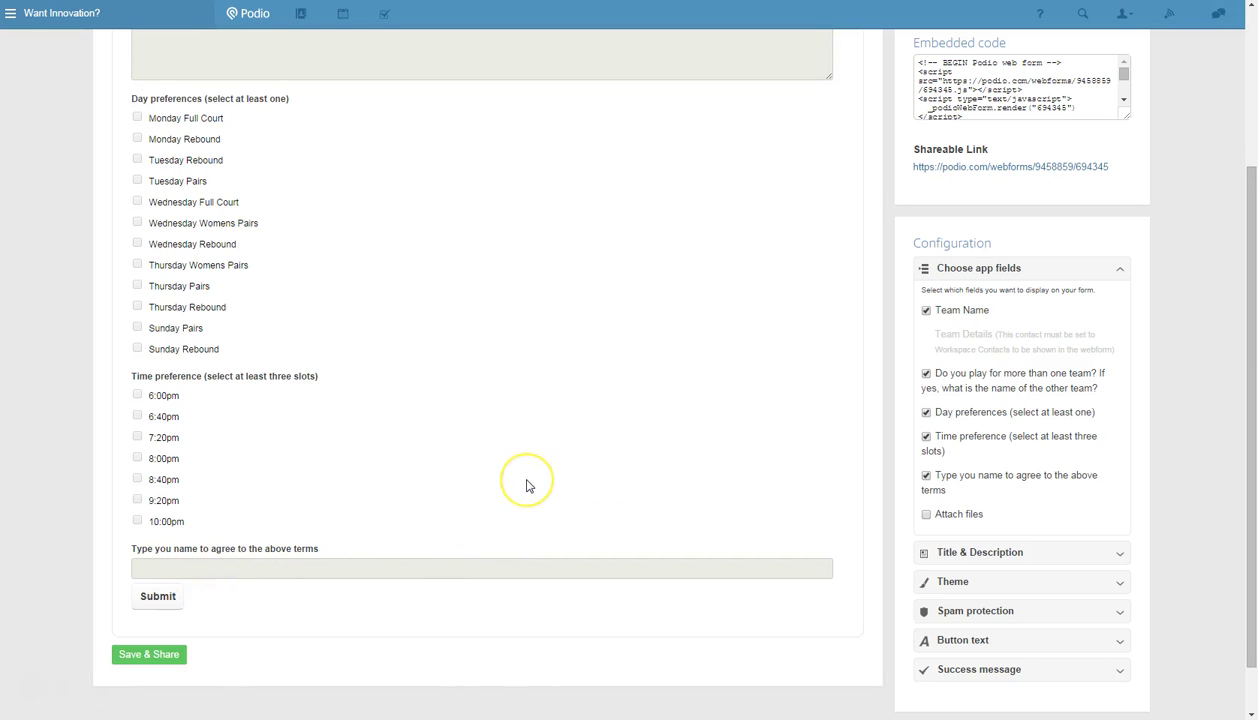
{"action": "scroll", "coordinate": [526, 485], "scroll_direction": "up", "scroll_amount": 3}
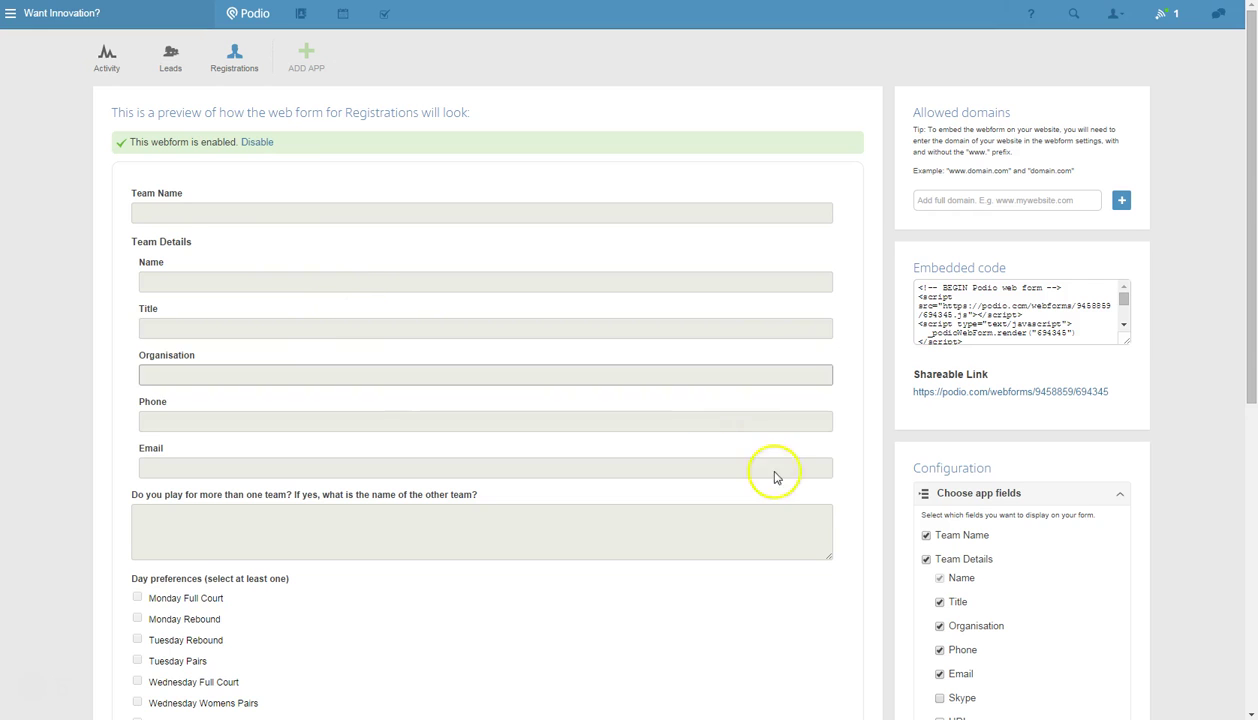
Remove the Title and Organisation fields from Team Details
{"action": "left_click", "coordinate": [229, 333]}
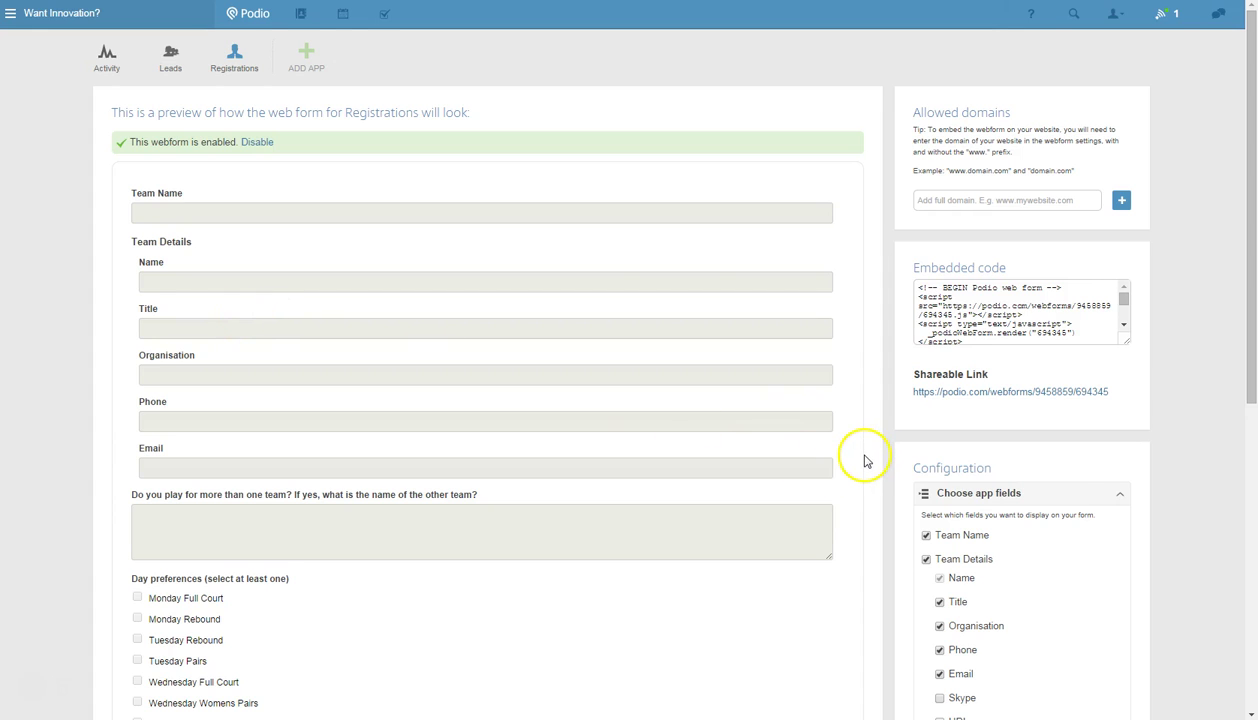
{"action": "scroll", "coordinate": [865, 458], "scroll_direction": "down", "scroll_amount": 1}
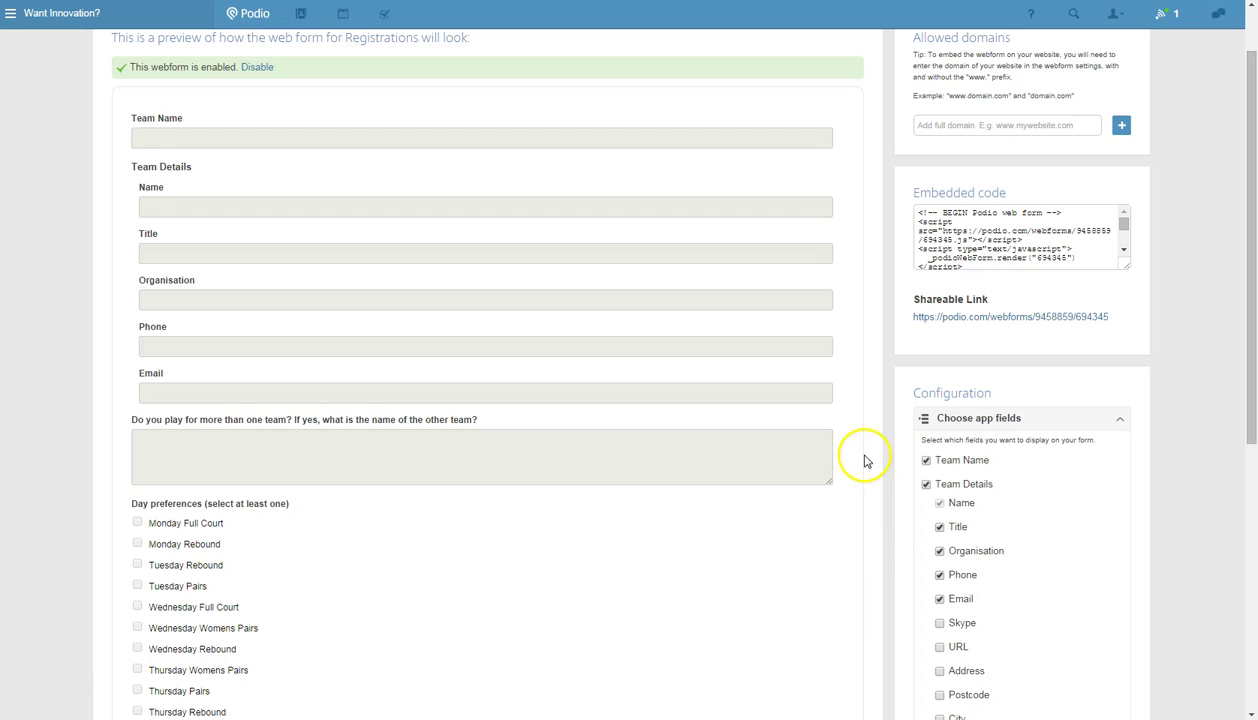
{"action": "left_click", "coordinate": [940, 527]}
{"action": "left_click", "coordinate": [940, 551]}
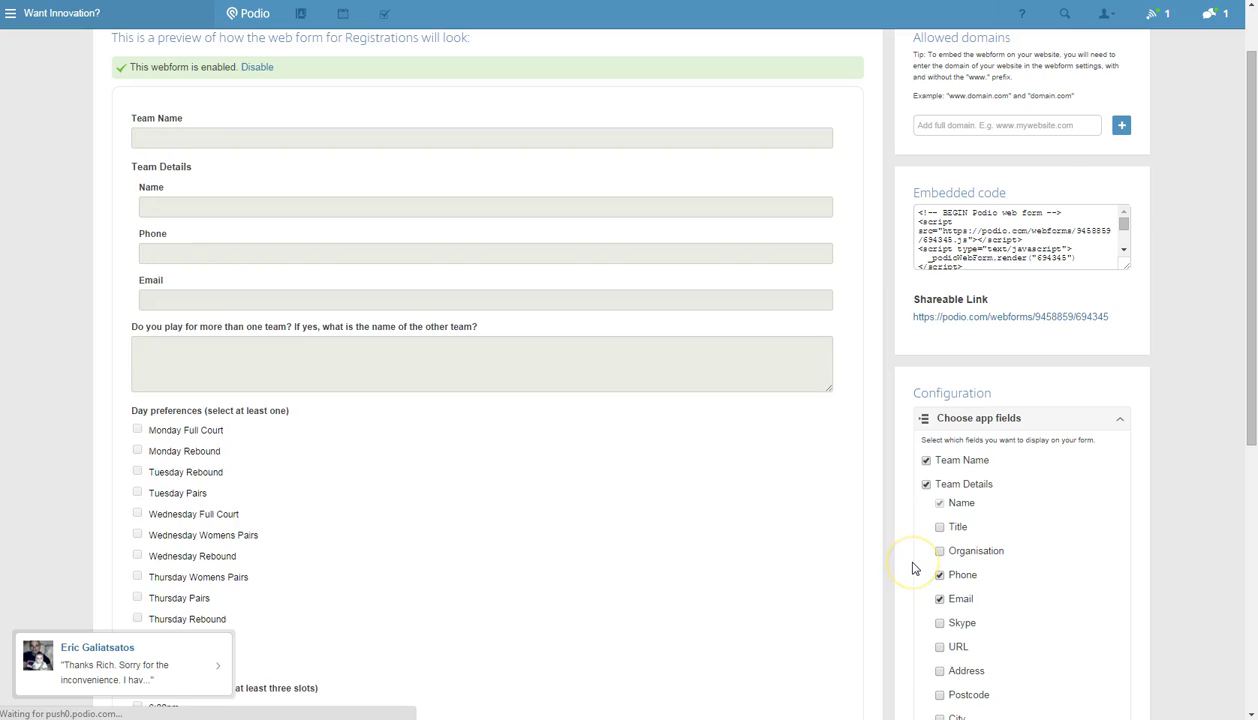
Toggle the Address, City, State/Province and Country checkboxes, leaving Address unchecked
{"action": "scroll", "coordinate": [914, 562], "scroll_direction": "down", "scroll_amount": 1}
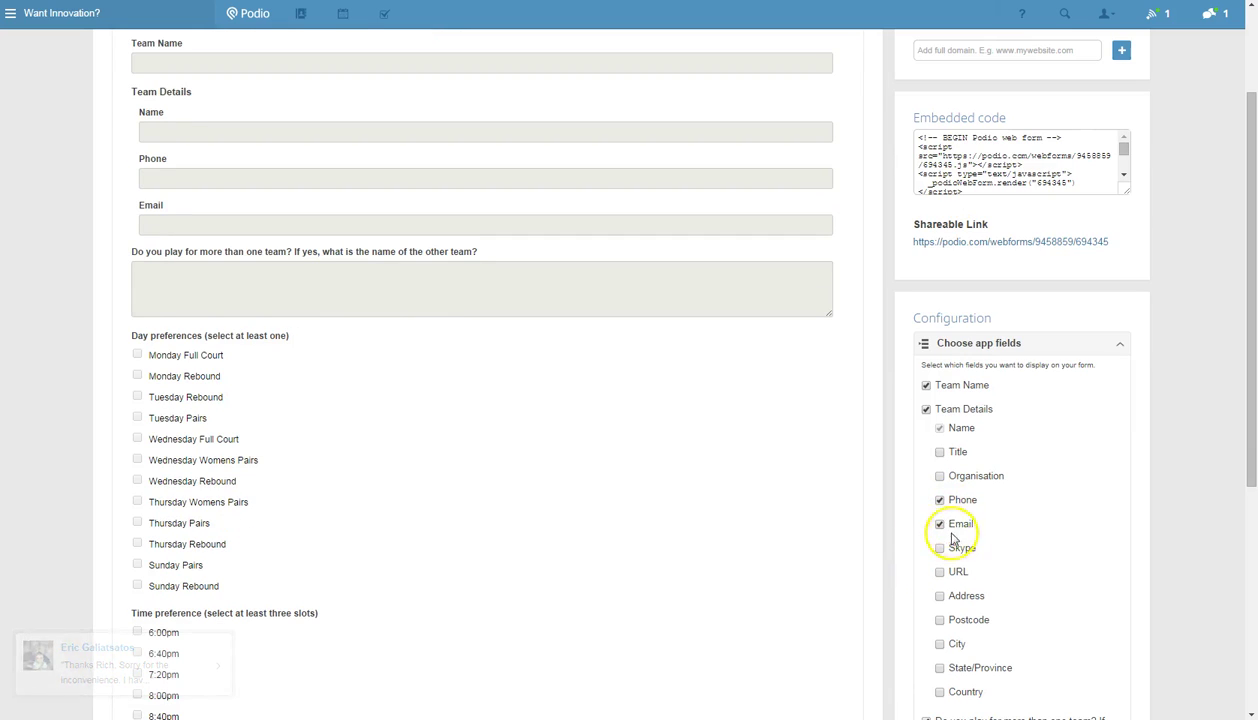
{"action": "scroll", "coordinate": [1013, 571], "scroll_direction": "down", "scroll_amount": 1}
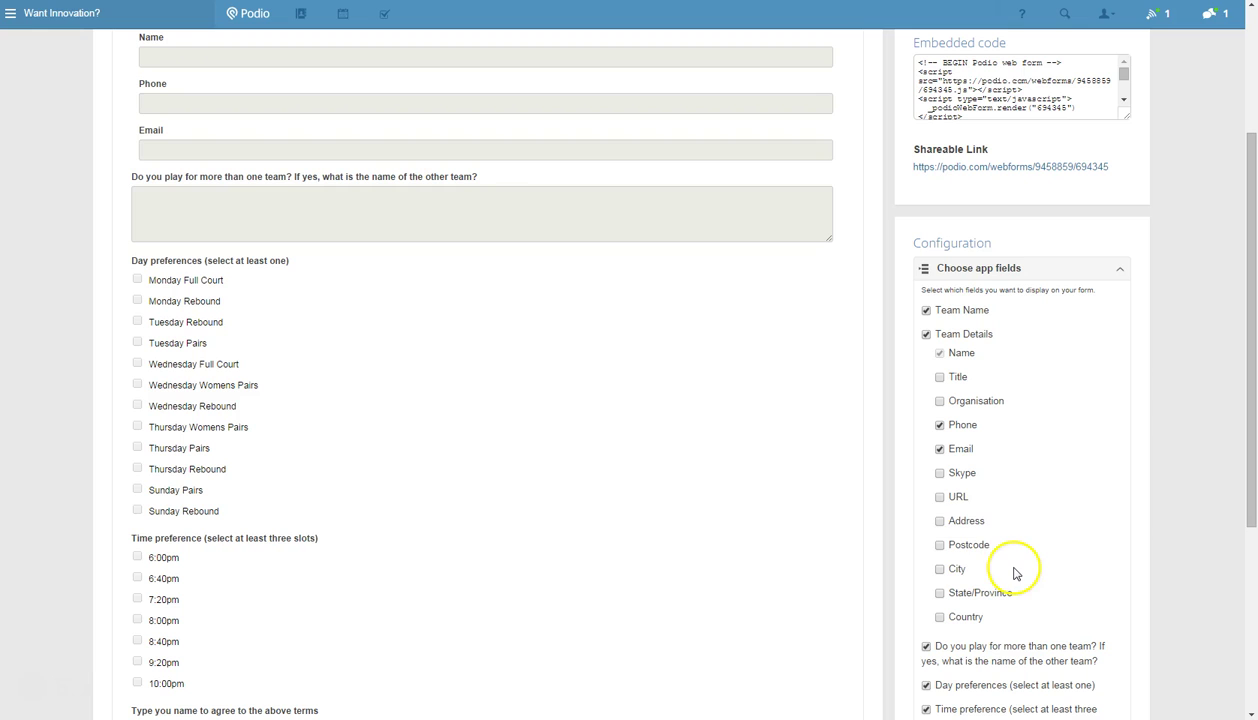
{"action": "left_click", "coordinate": [940, 521]}
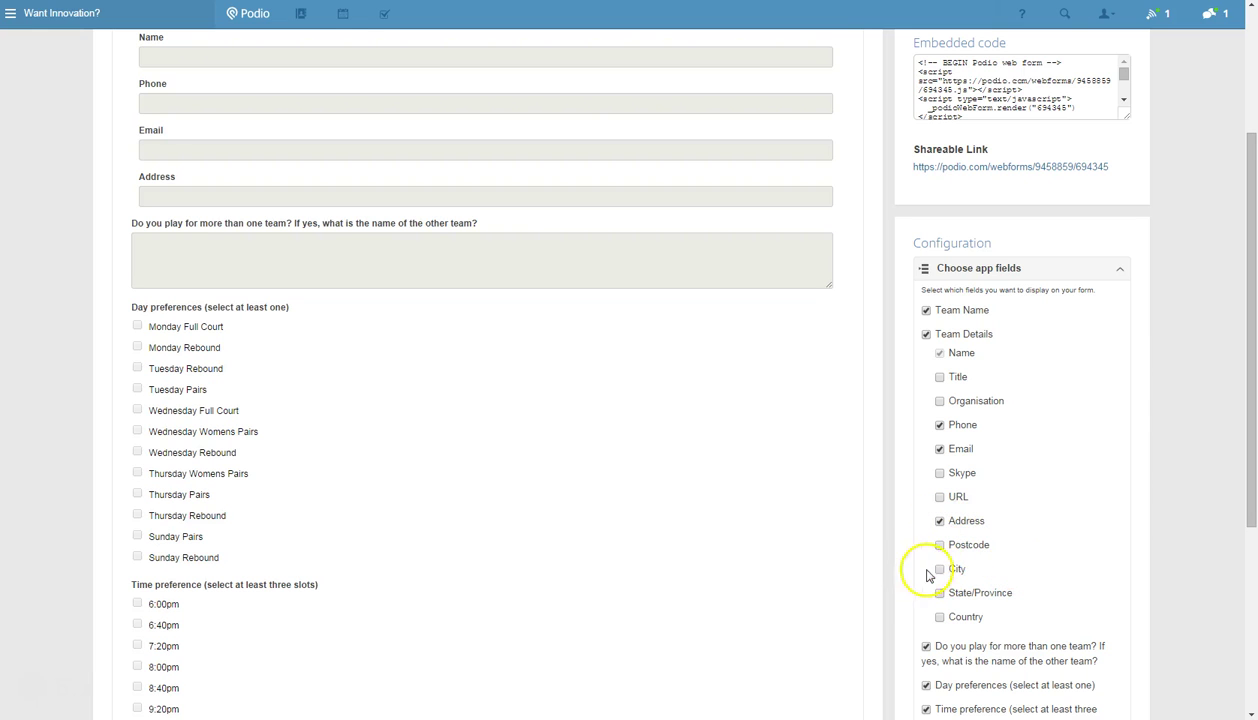
{"action": "left_click", "coordinate": [940, 546]}
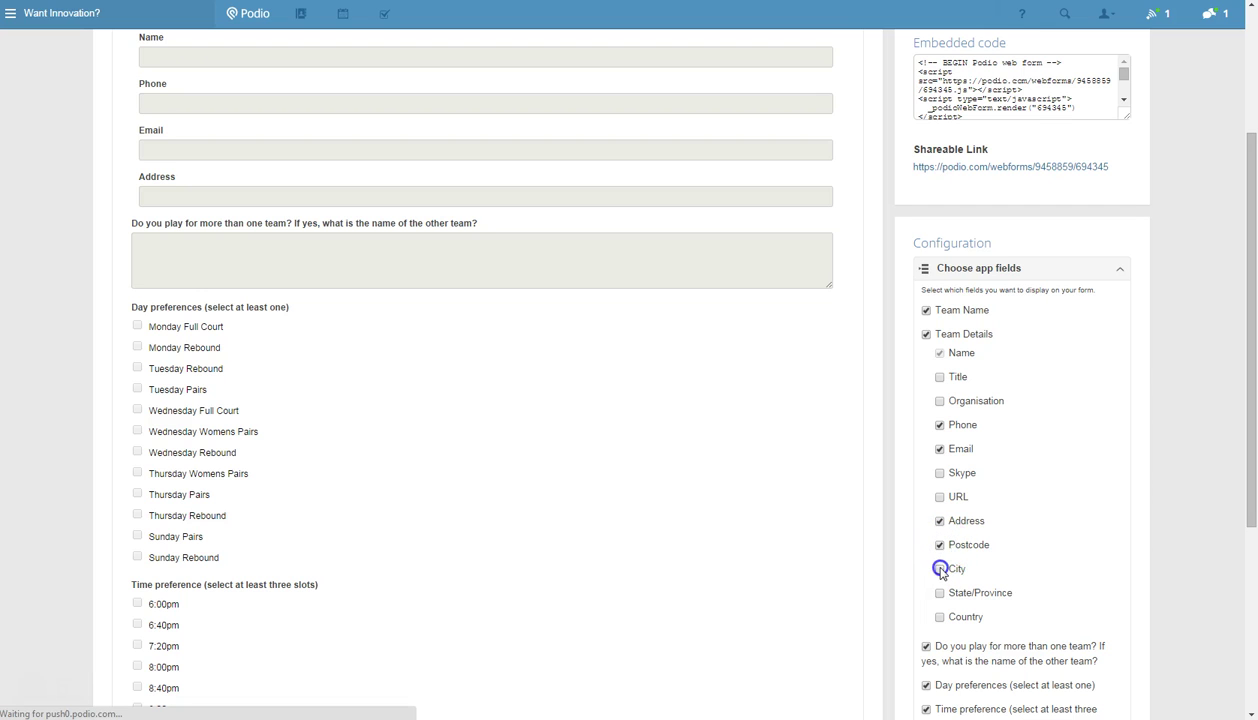
{"action": "left_click", "coordinate": [941, 594]}
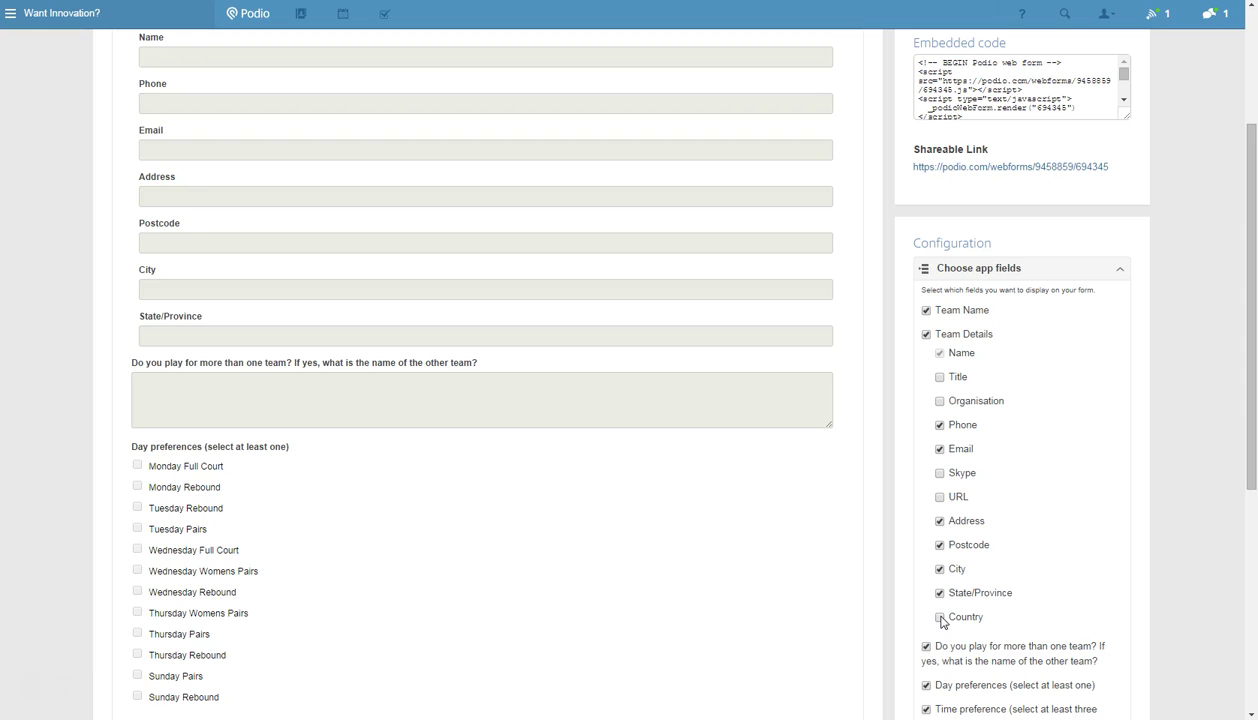
{"action": "left_click", "coordinate": [940, 617]}
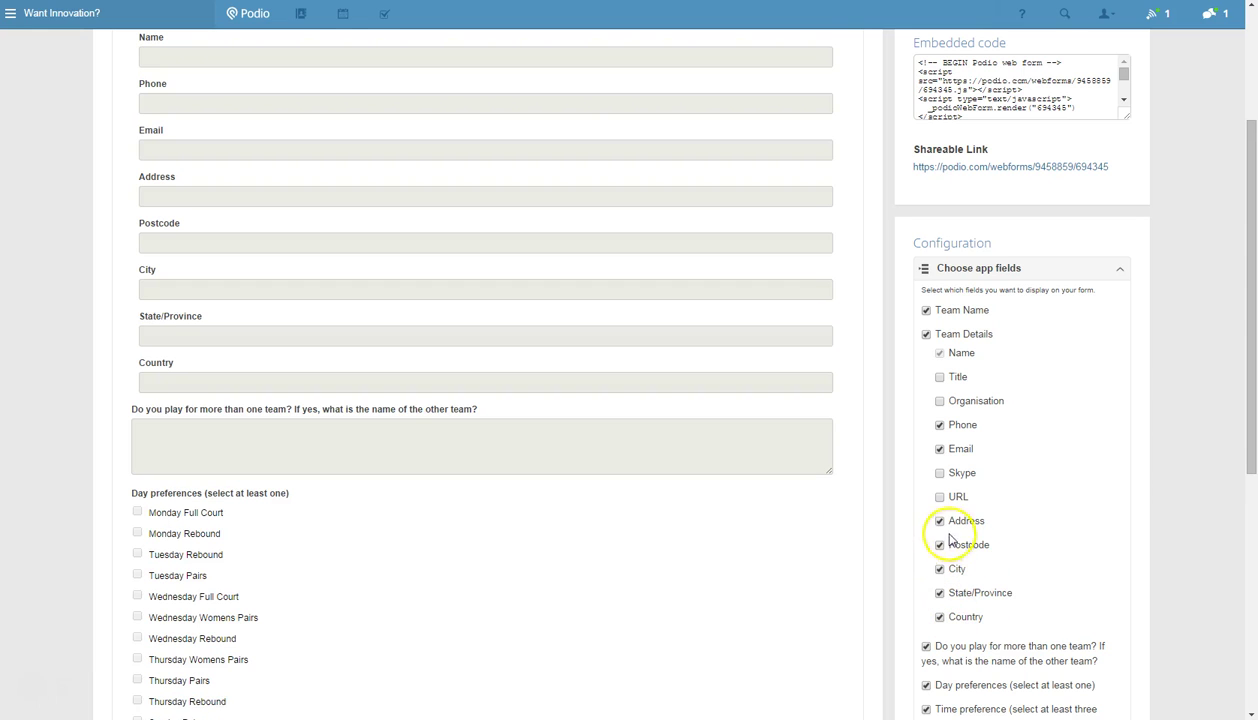
{"action": "left_click", "coordinate": [939, 522]}
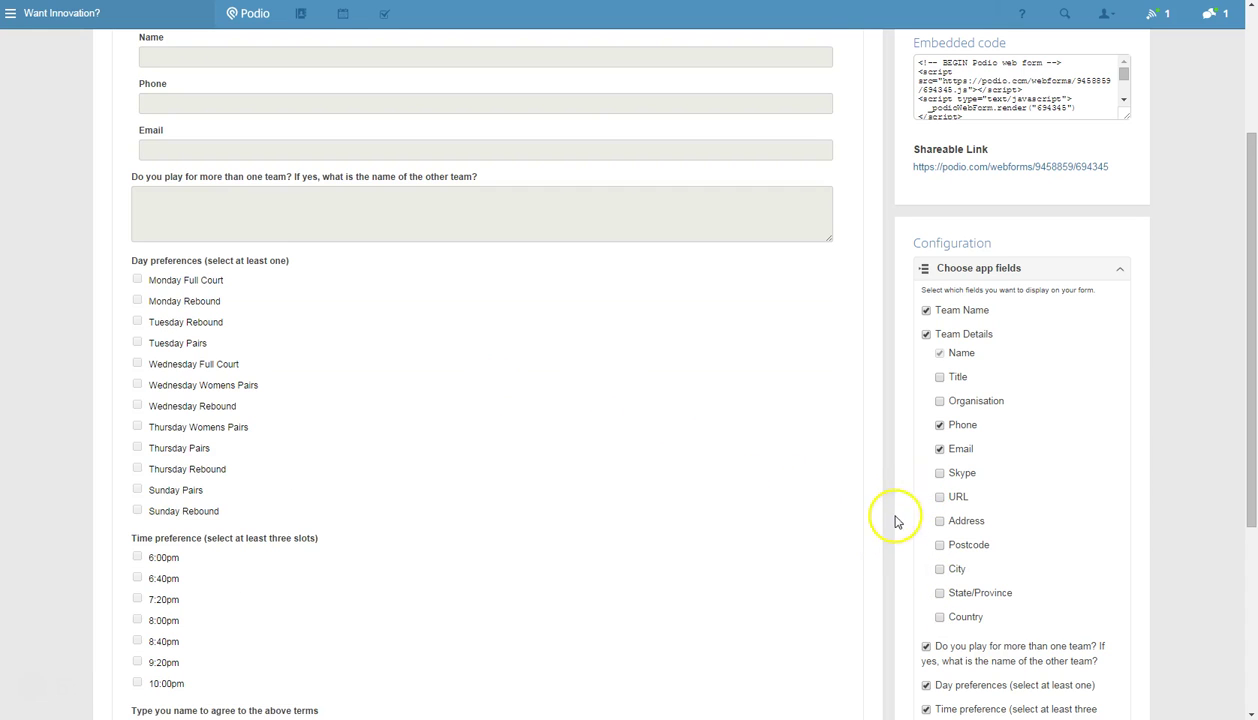
Untick Attach files and check the preview ends with the name-agreement box and Submit
{"action": "scroll", "coordinate": [893, 527], "scroll_direction": "up", "scroll_amount": 3}
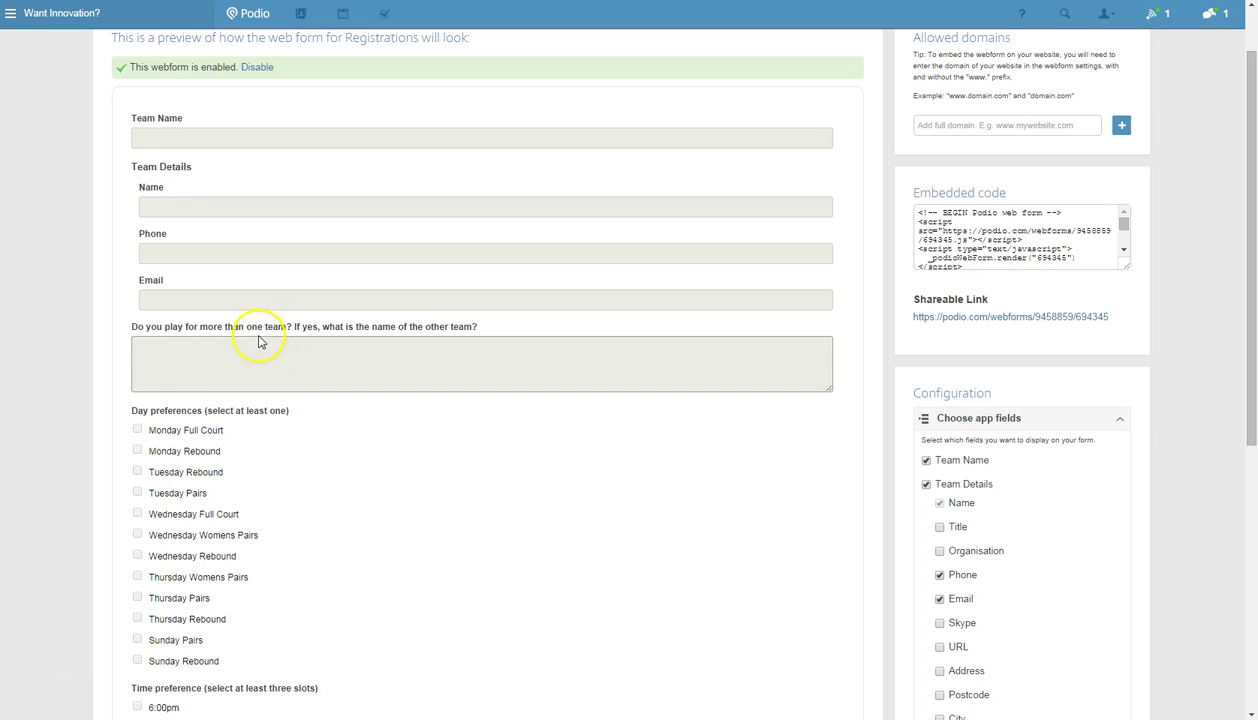
{"action": "left_click", "coordinate": [204, 347]}
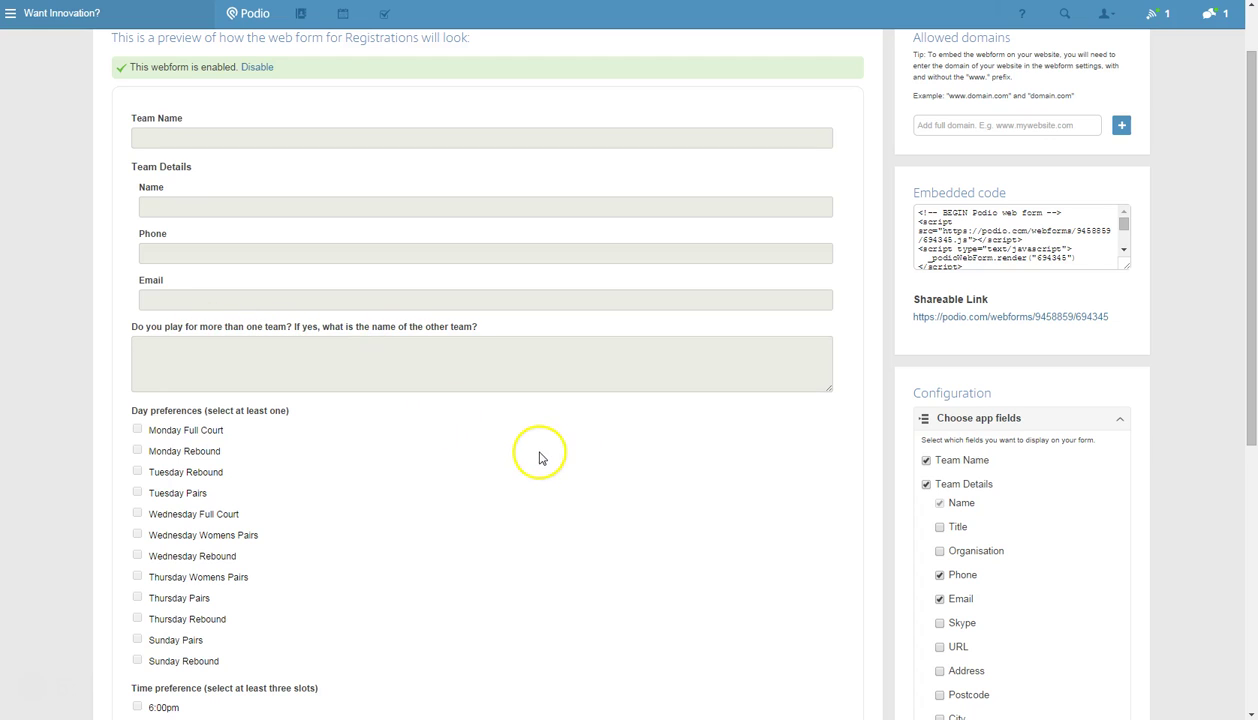
{"action": "scroll", "coordinate": [539, 455], "scroll_direction": "down", "scroll_amount": 3}
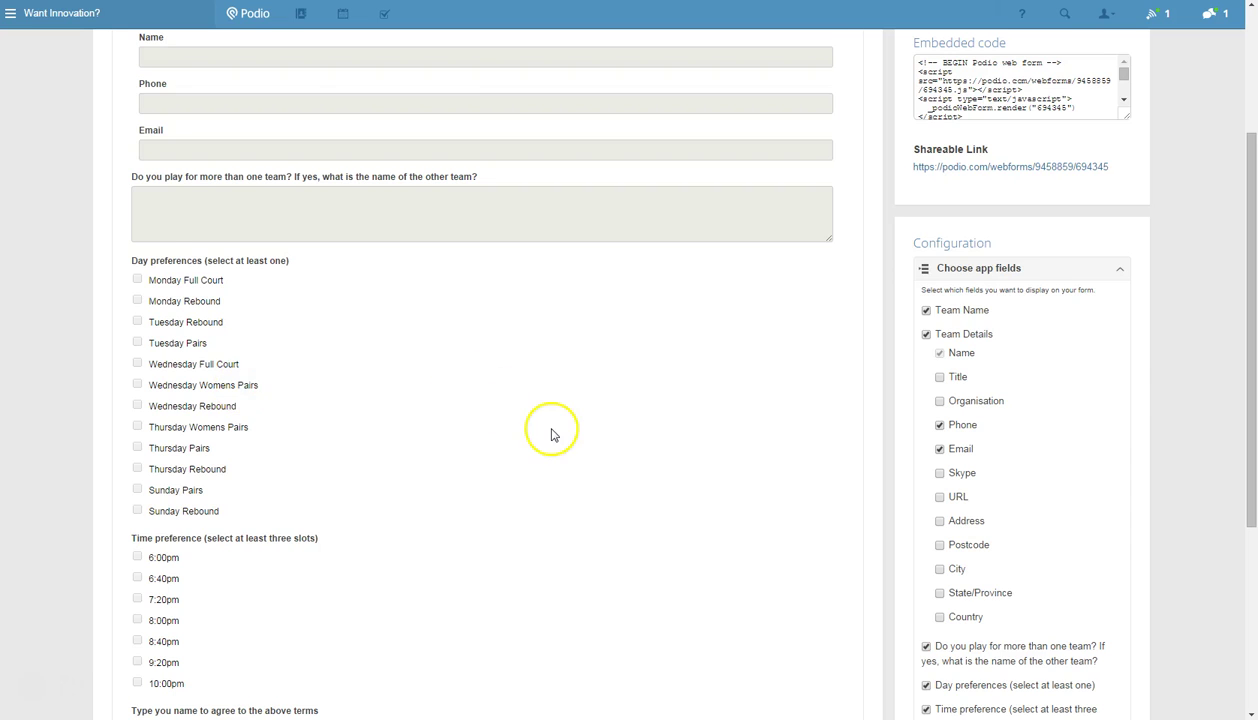
{"action": "scroll", "coordinate": [552, 437], "scroll_direction": "down", "scroll_amount": 1}
{"action": "scroll", "coordinate": [548, 440], "scroll_direction": "down", "scroll_amount": 1}
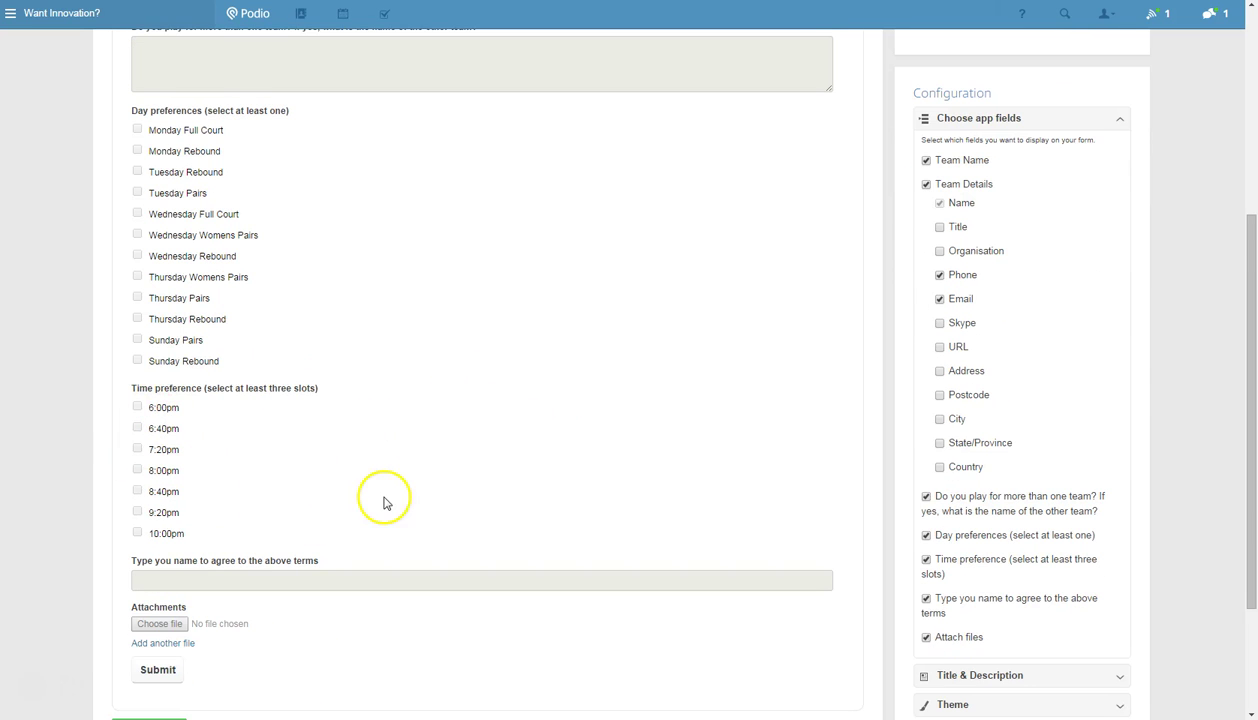
{"action": "scroll", "coordinate": [383, 504], "scroll_direction": "down", "scroll_amount": 1}
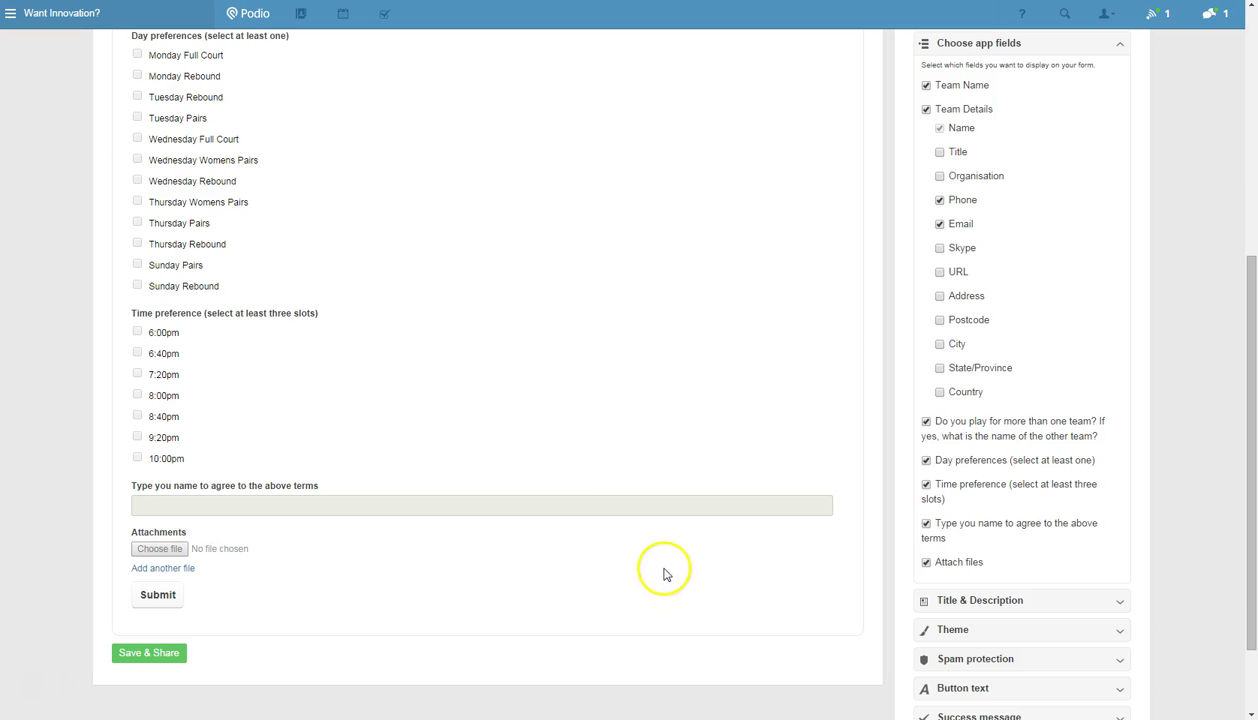
{"action": "scroll", "coordinate": [640, 570], "scroll_direction": "down", "scroll_amount": 1}
{"action": "left_click", "coordinate": [926, 487]}
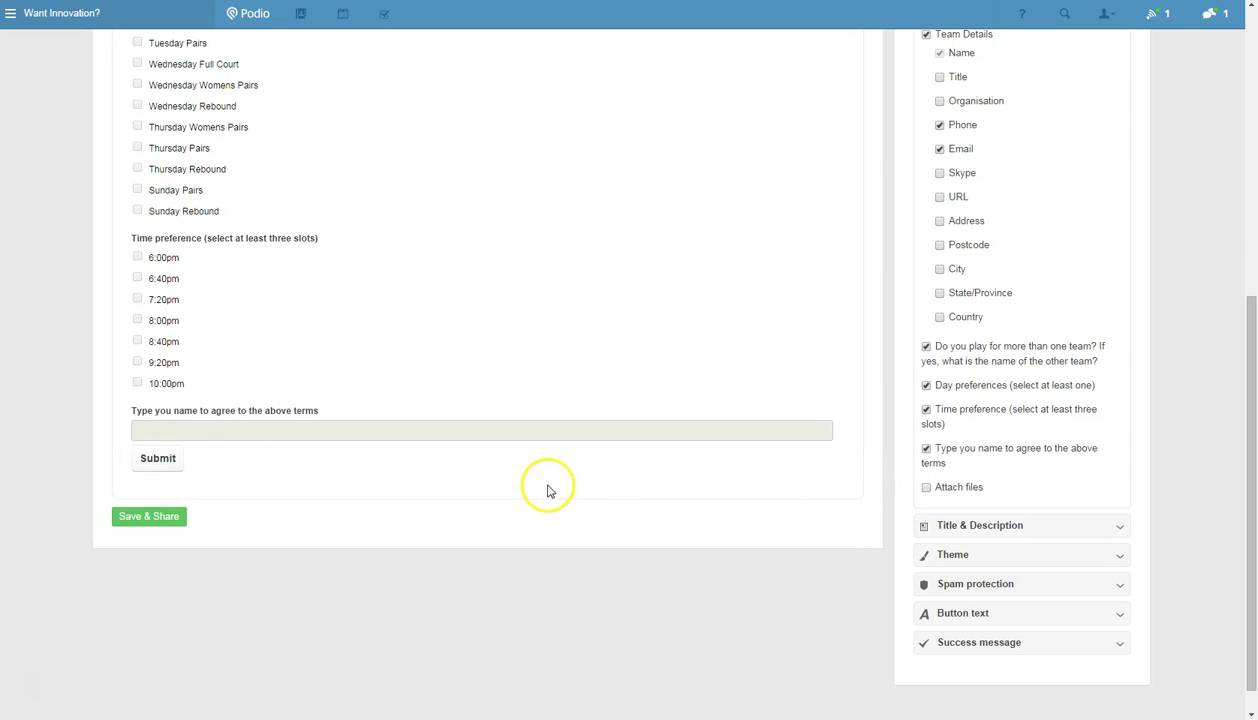
{"action": "scroll", "coordinate": [548, 487], "scroll_direction": "up", "scroll_amount": 3}
{"action": "scroll", "coordinate": [548, 491], "scroll_direction": "up", "scroll_amount": 3}
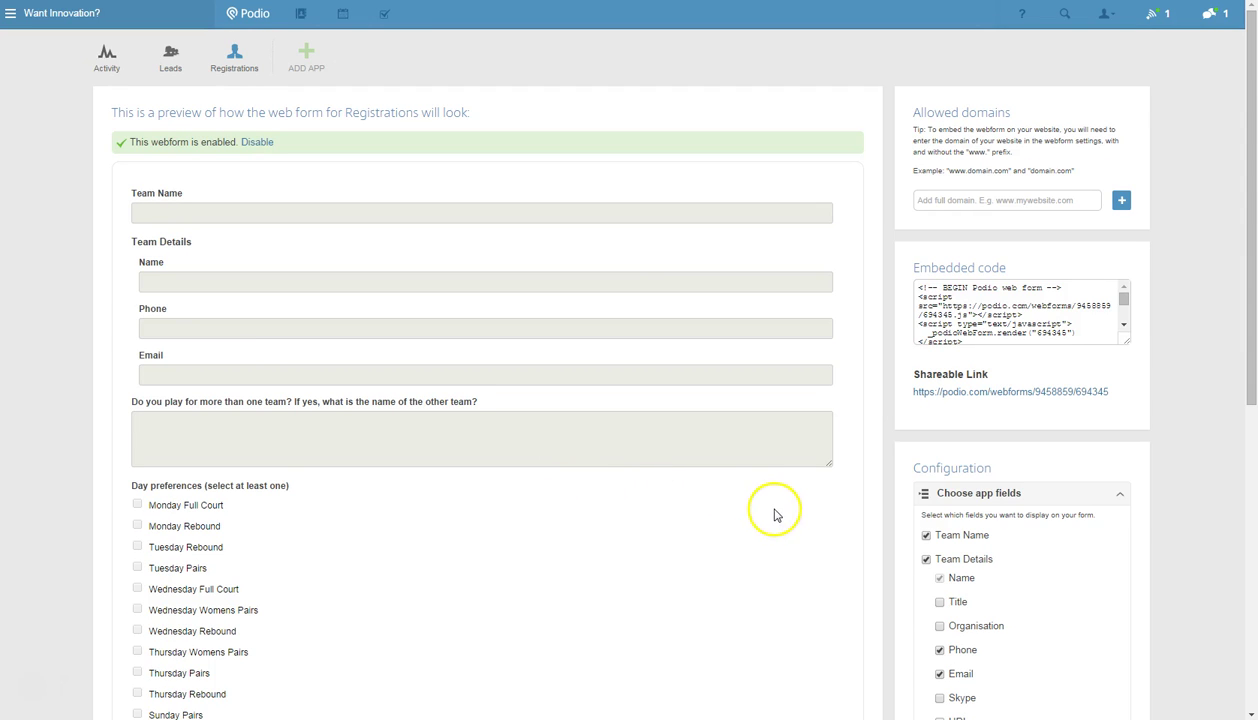
{"action": "scroll", "coordinate": [774, 514], "scroll_direction": "down", "scroll_amount": 5}
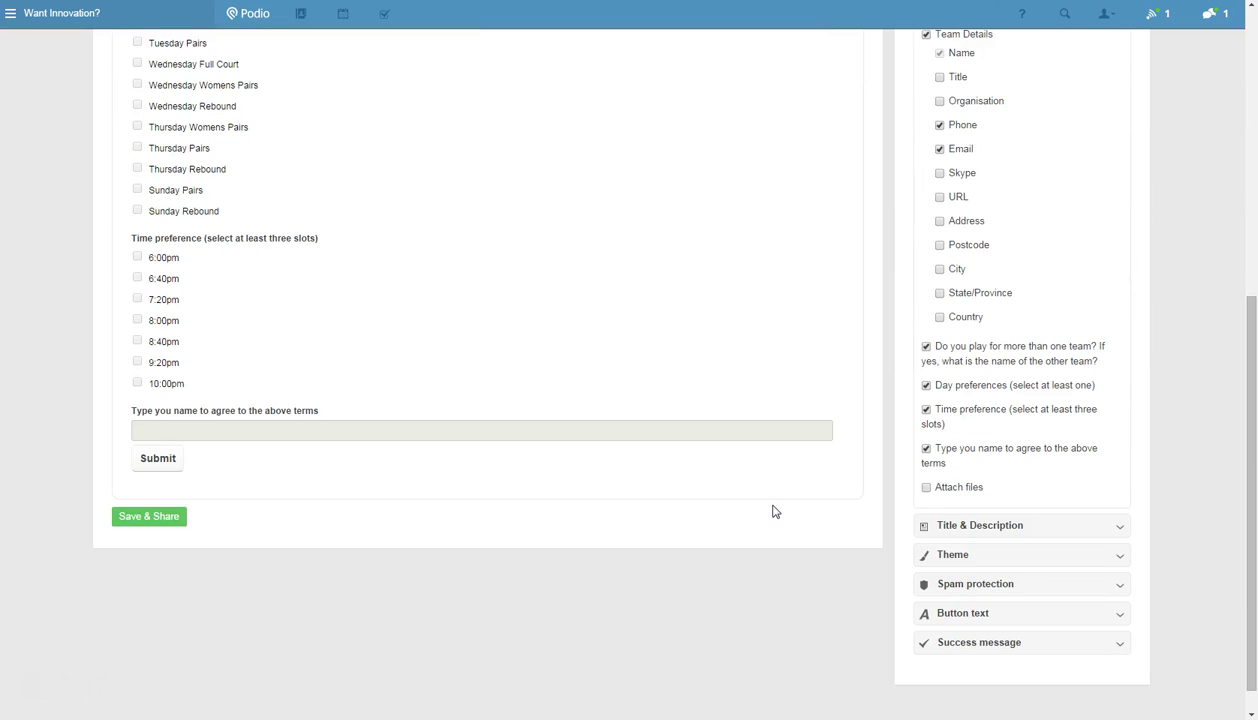
{"action": "scroll", "coordinate": [773, 512], "scroll_direction": "down", "scroll_amount": 1}
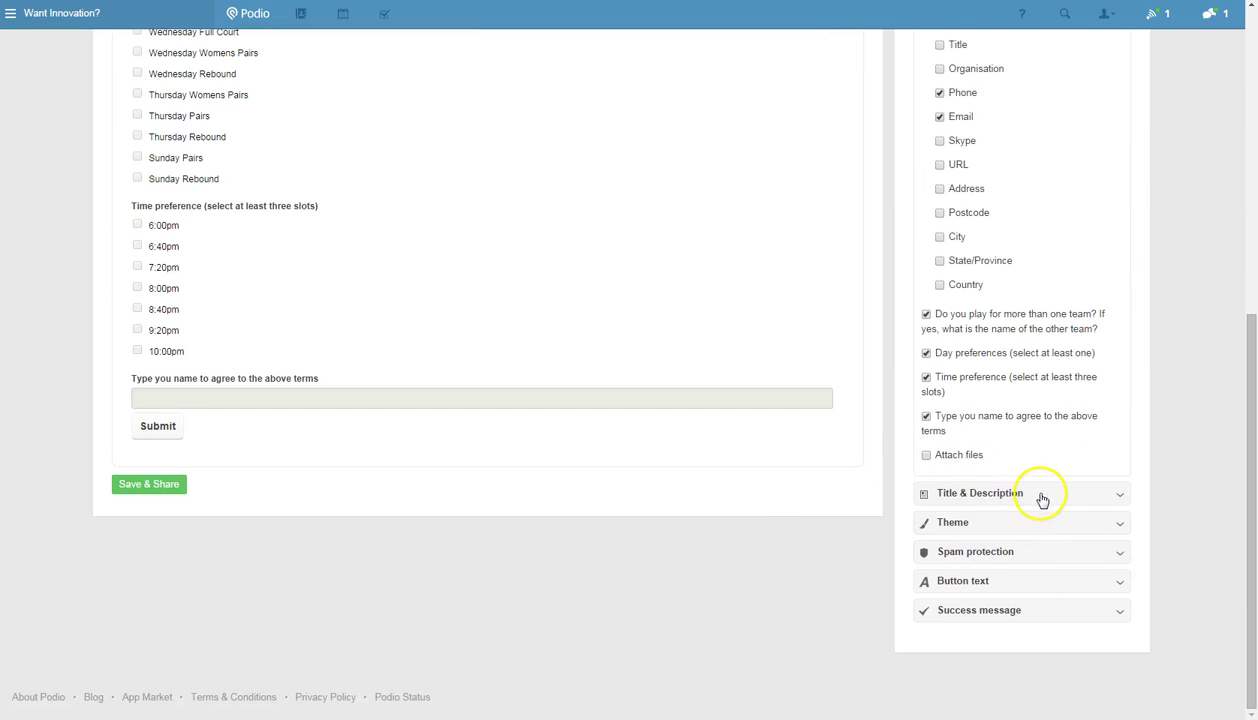
Add a hyphen so the webform title reads 'Team Registration Form - 2015'
{"action": "left_click", "coordinate": [1117, 495]}
{"action": "scroll", "coordinate": [860, 435], "scroll_direction": "up", "scroll_amount": 1}
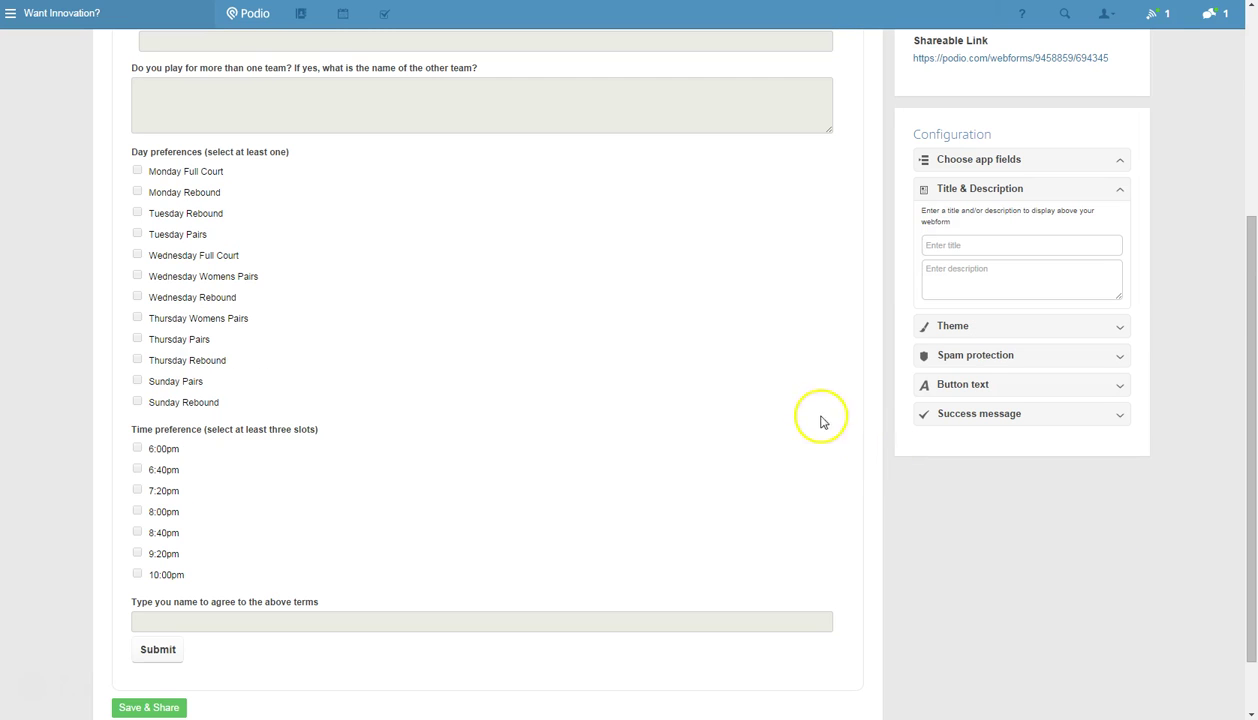
{"action": "left_click", "coordinate": [949, 245]}
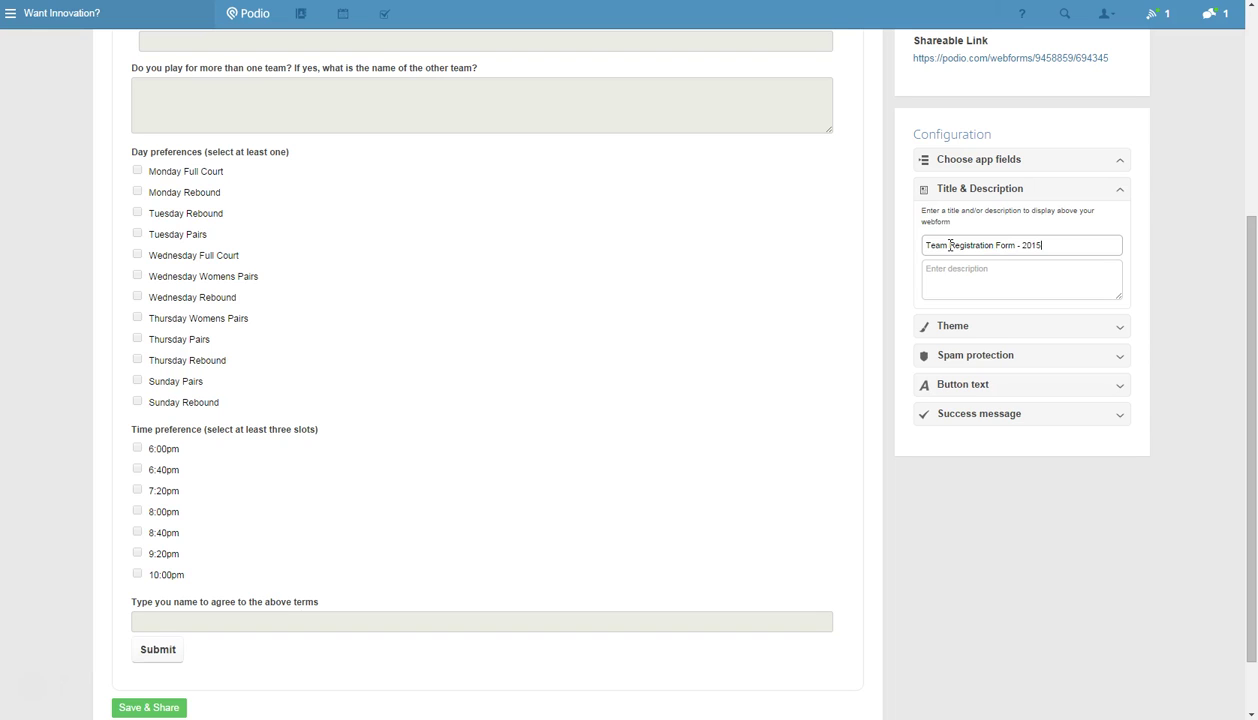
{"action": "left_click", "coordinate": [964, 273]}
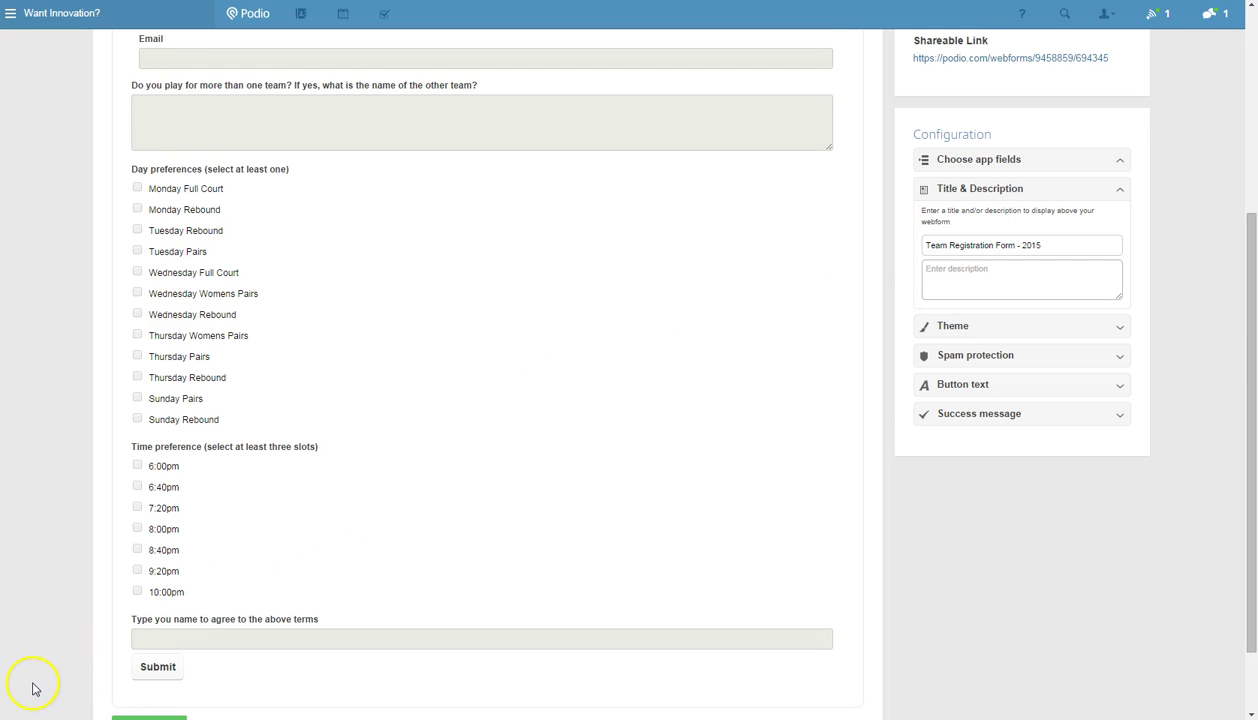
{"action": "scroll", "coordinate": [888, 428], "scroll_direction": "up", "scroll_amount": 2}
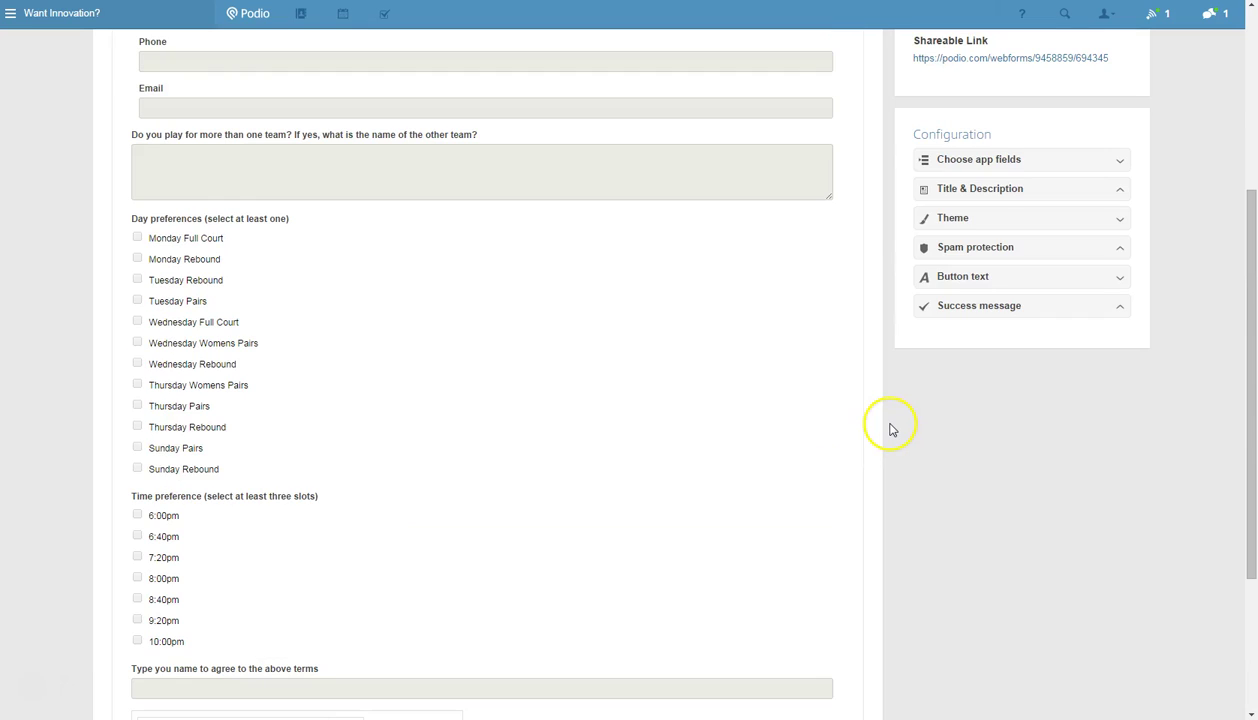
{"action": "left_click", "coordinate": [1025, 189]}
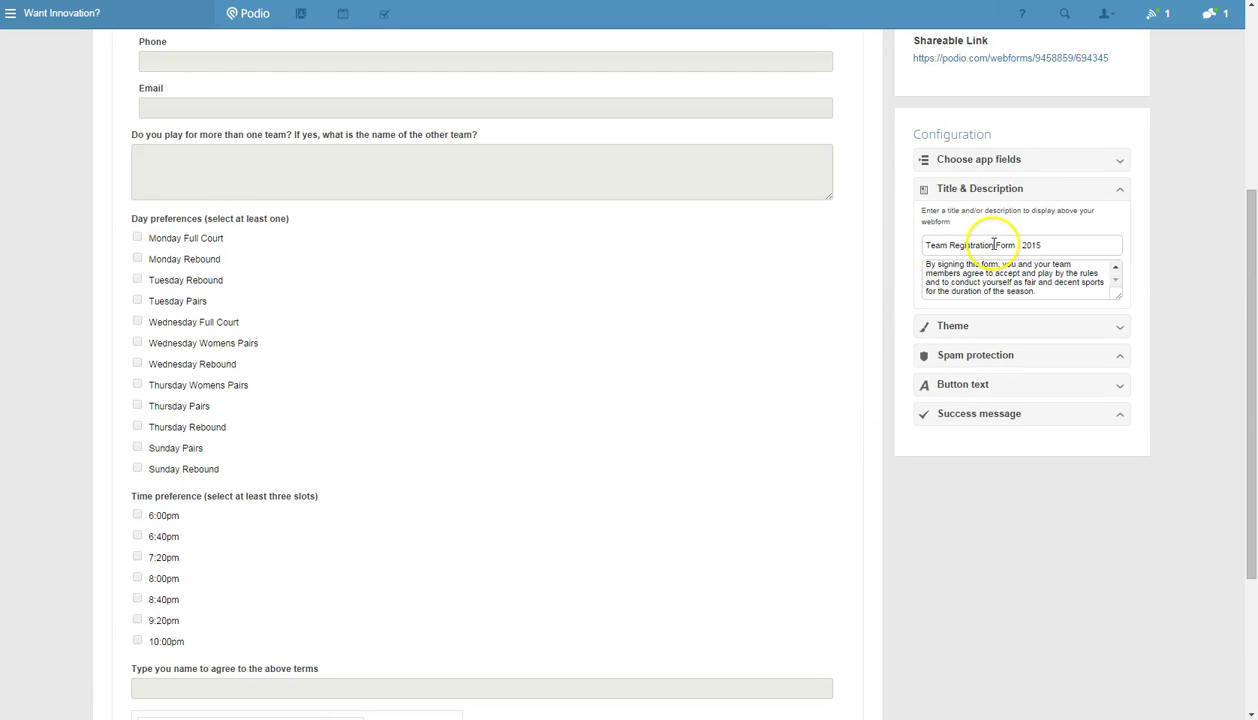
{"action": "type", "text": "-"}
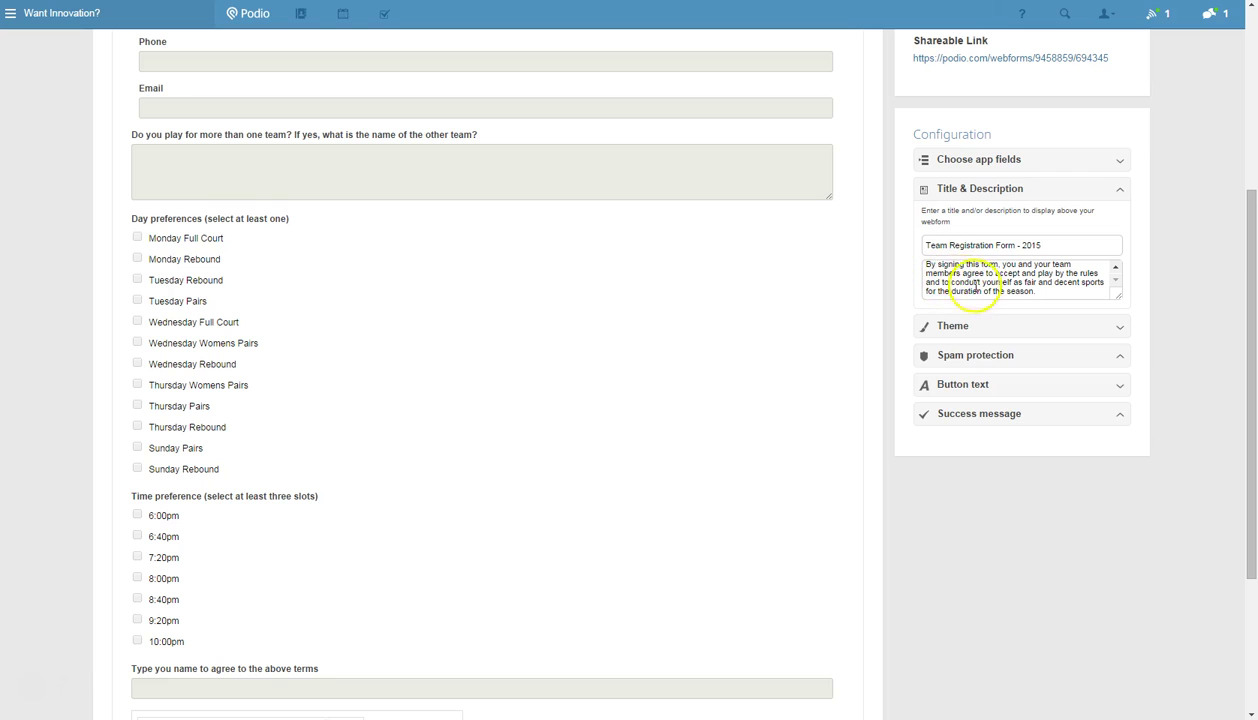
{"action": "scroll", "coordinate": [1114, 264], "scroll_direction": "up", "scroll_amount": 2}
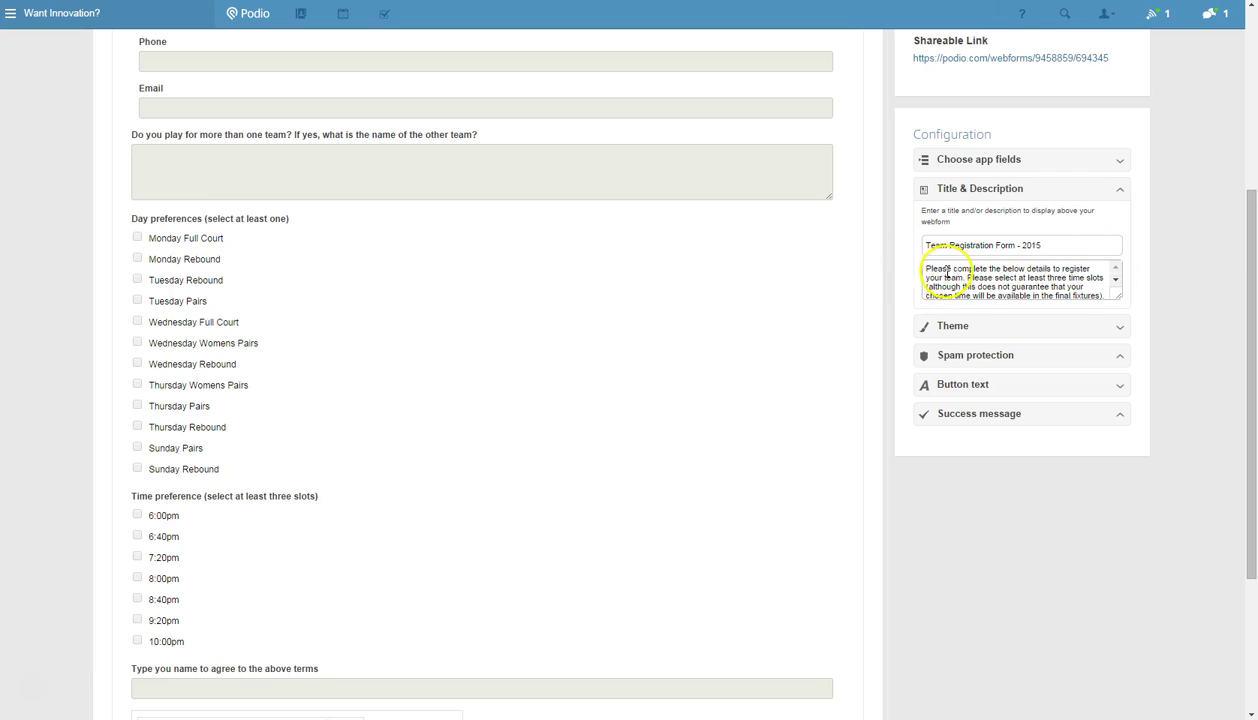
Review CAPTCHA spam protection, the 'Register My Awesome Team' button text, and the success message
{"action": "left_click", "coordinate": [1116, 282]}
{"action": "left_click", "coordinate": [1116, 282]}
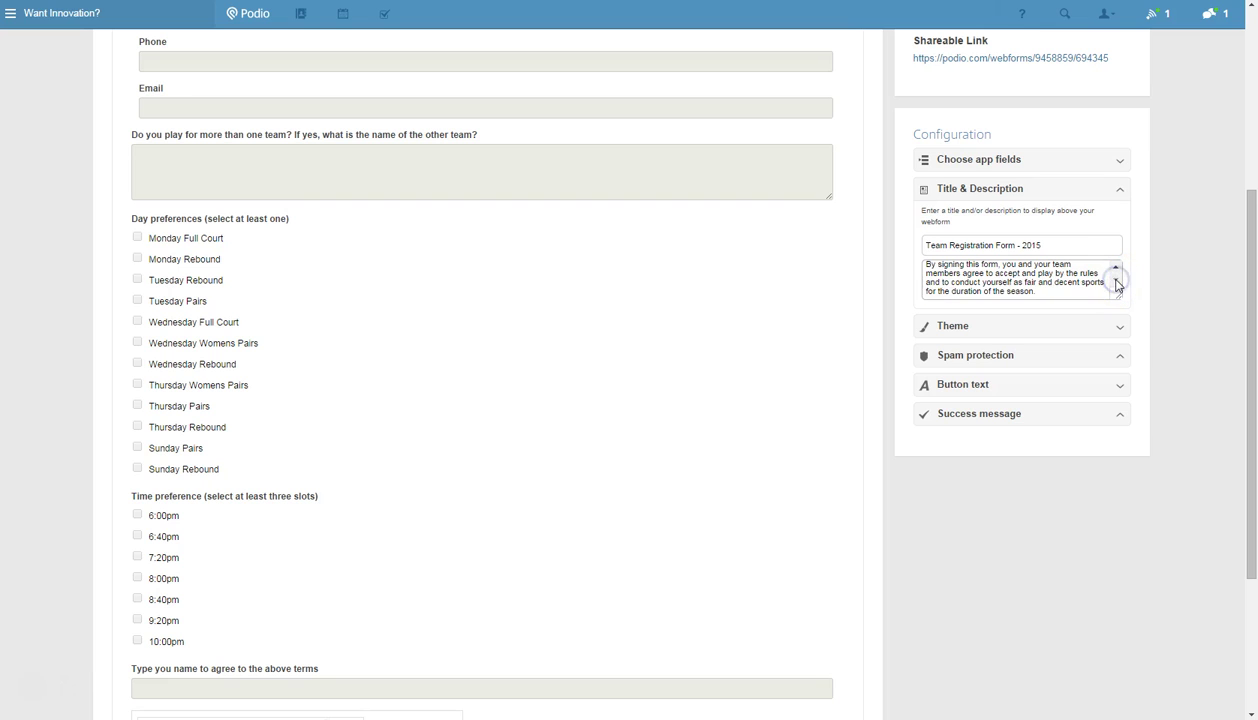
{"action": "left_click", "coordinate": [975, 356]}
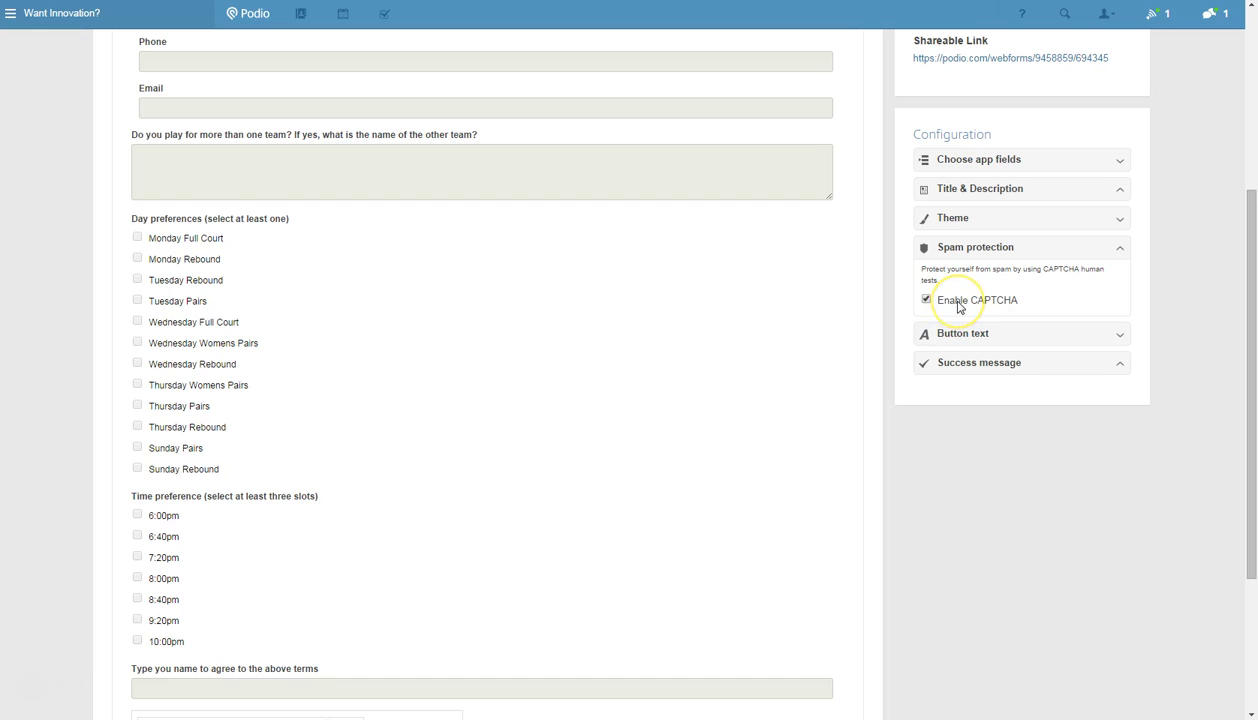
{"action": "left_click", "coordinate": [894, 305]}
{"action": "left_click", "coordinate": [955, 365]}
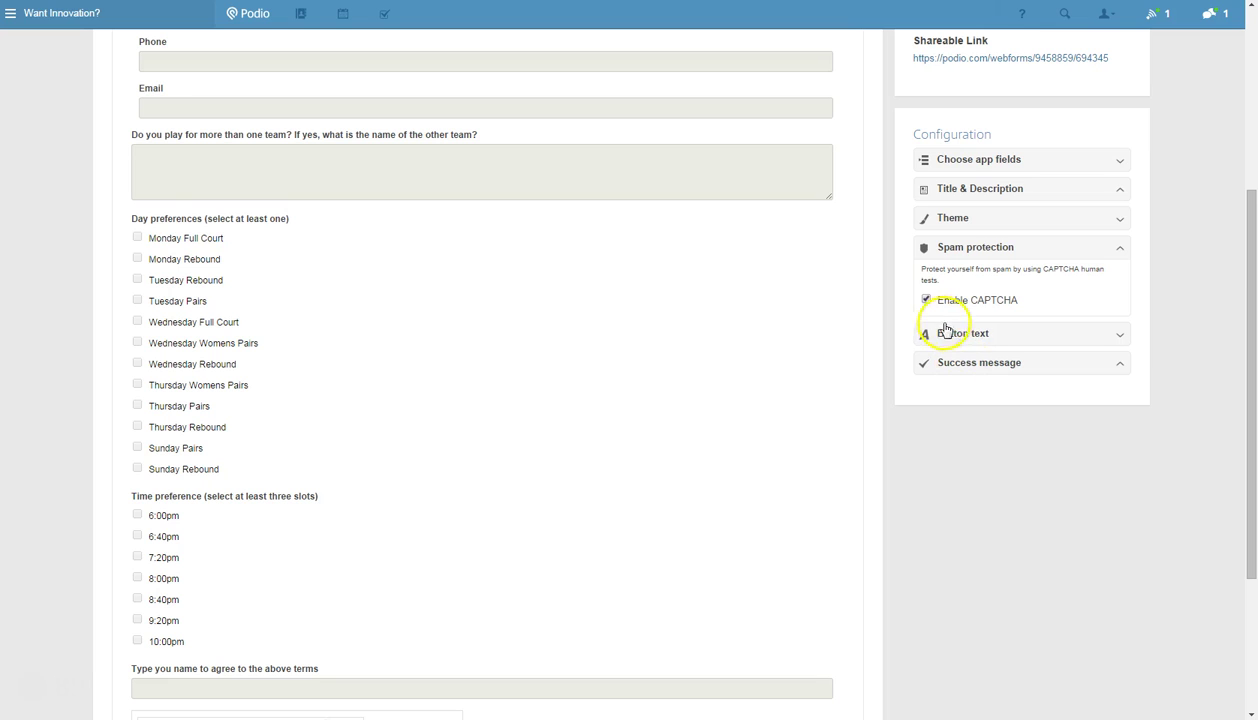
{"action": "left_click", "coordinate": [960, 333]}
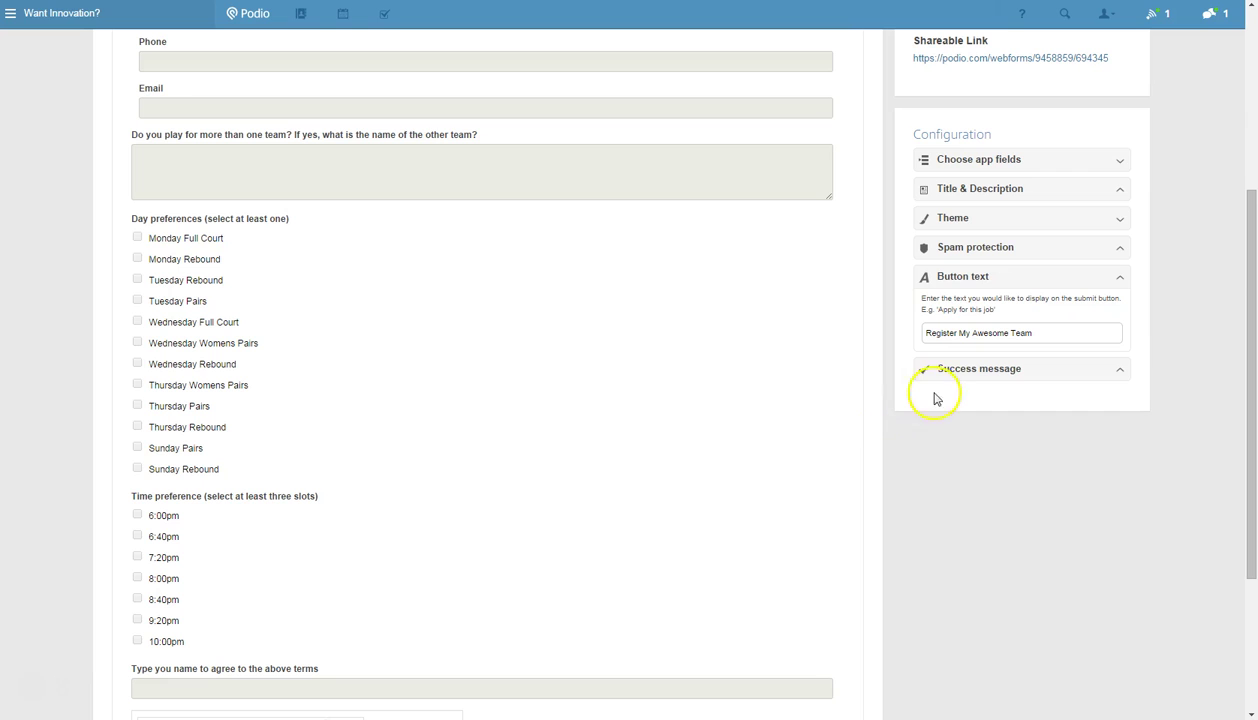
{"action": "left_click", "coordinate": [960, 369]}
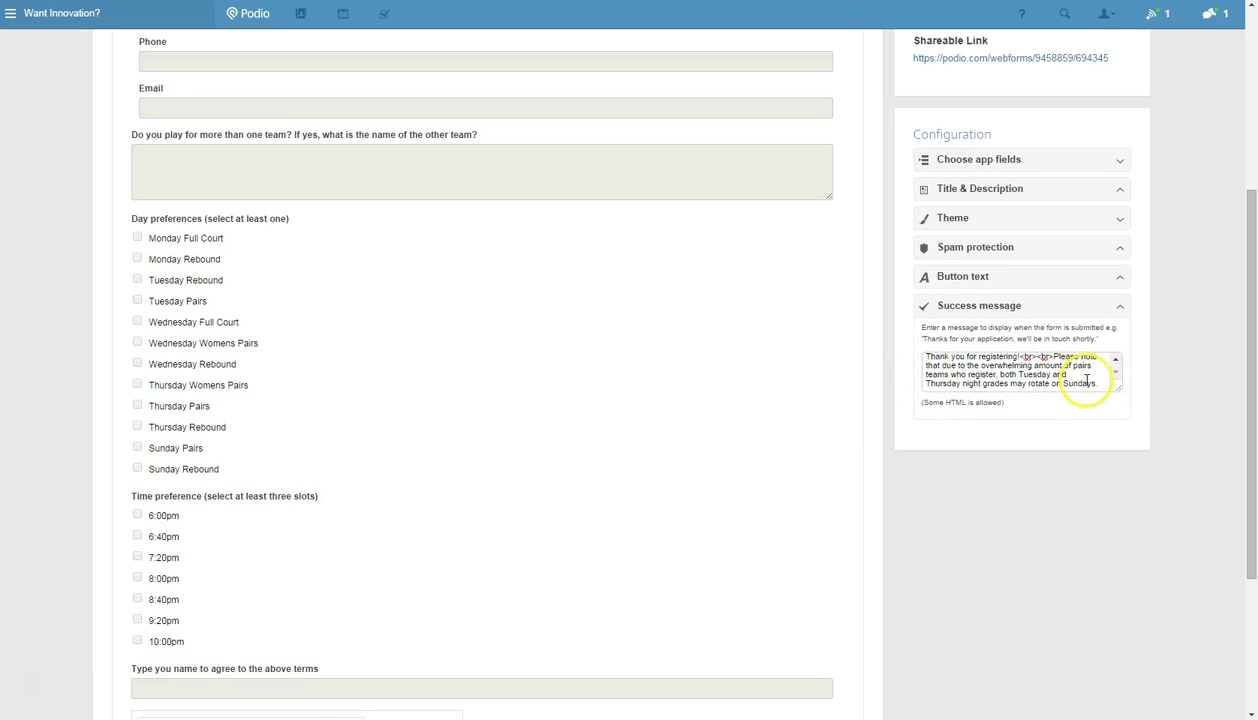
{"action": "left_click", "coordinate": [1116, 366]}
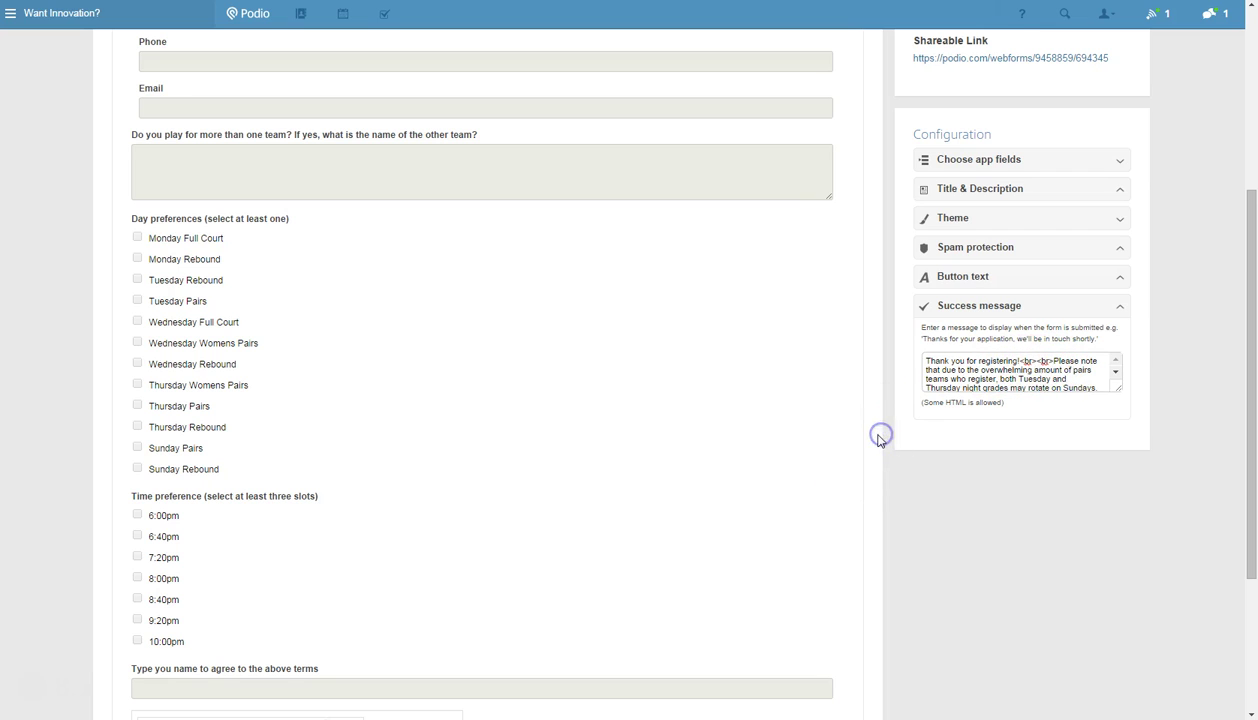
{"action": "scroll", "coordinate": [879, 438], "scroll_direction": "up", "scroll_amount": 3}
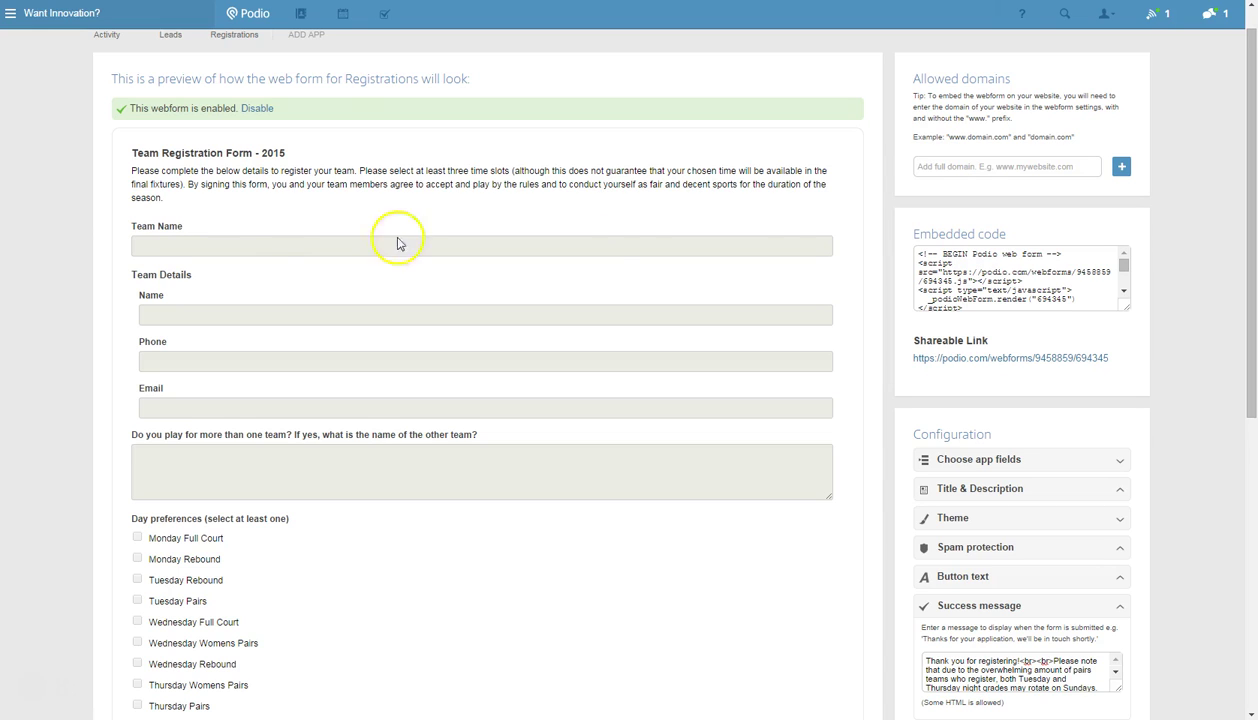
{"action": "left_click", "coordinate": [966, 165]}
{"action": "type", "text": "www.worldsportswebsite.weebly.com"}
{"action": "left_click", "coordinate": [1120, 166]}
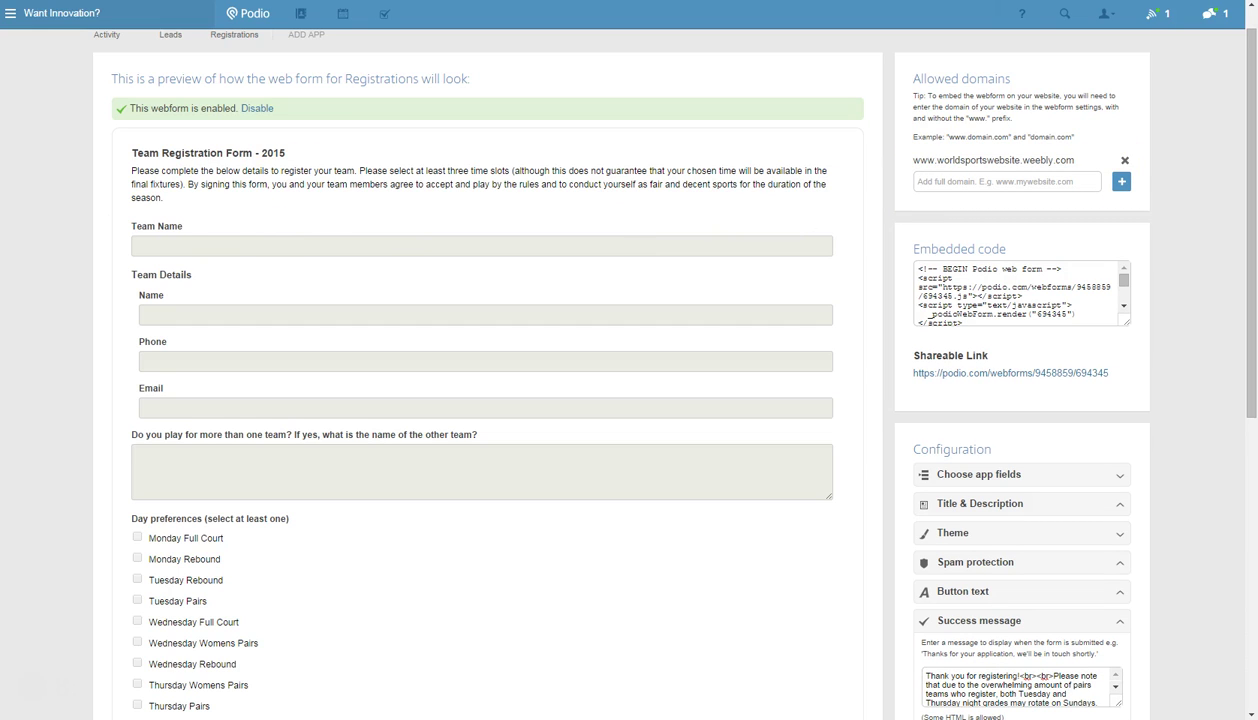
{"action": "left_click", "coordinate": [975, 183]}
{"action": "type", "text": "worldsportswebsite.weebly.com"}
{"action": "left_click", "coordinate": [1120, 184]}
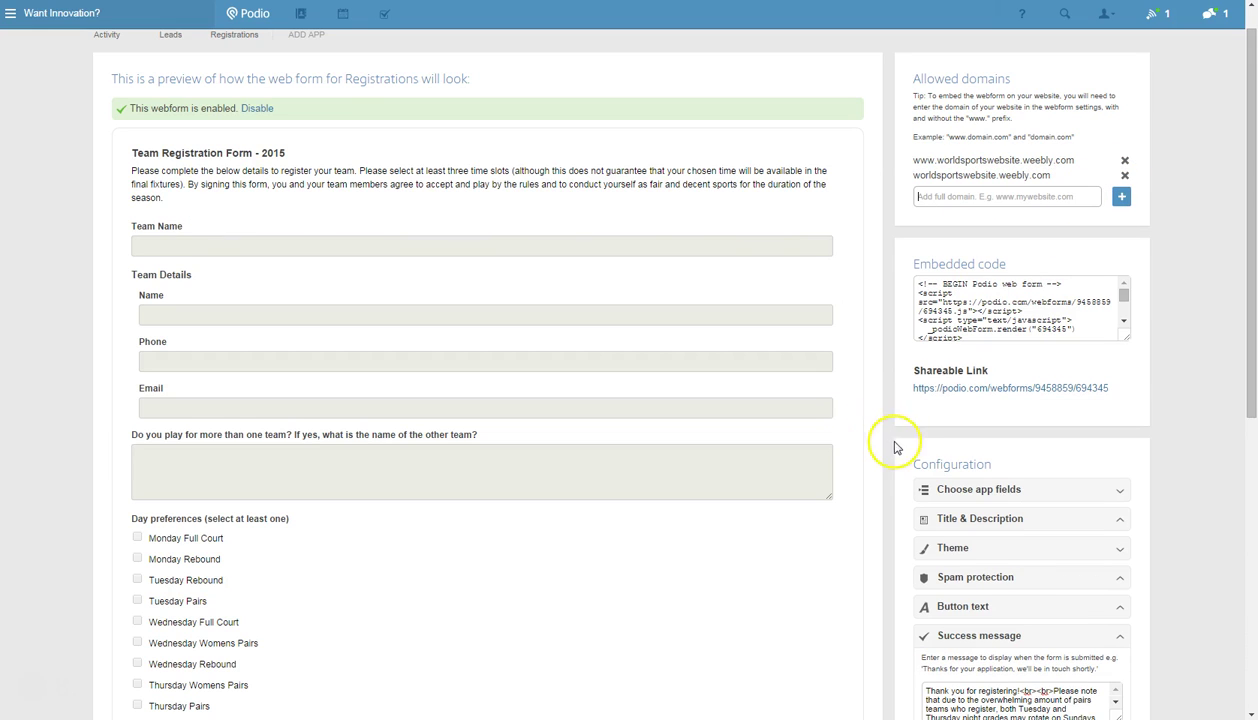
Save the webform and revisit the allowed domains after the www domain is flagged invalid
{"action": "scroll", "coordinate": [885, 458], "scroll_direction": "down", "scroll_amount": 3}
{"action": "scroll", "coordinate": [885, 458], "scroll_direction": "down", "scroll_amount": 3}
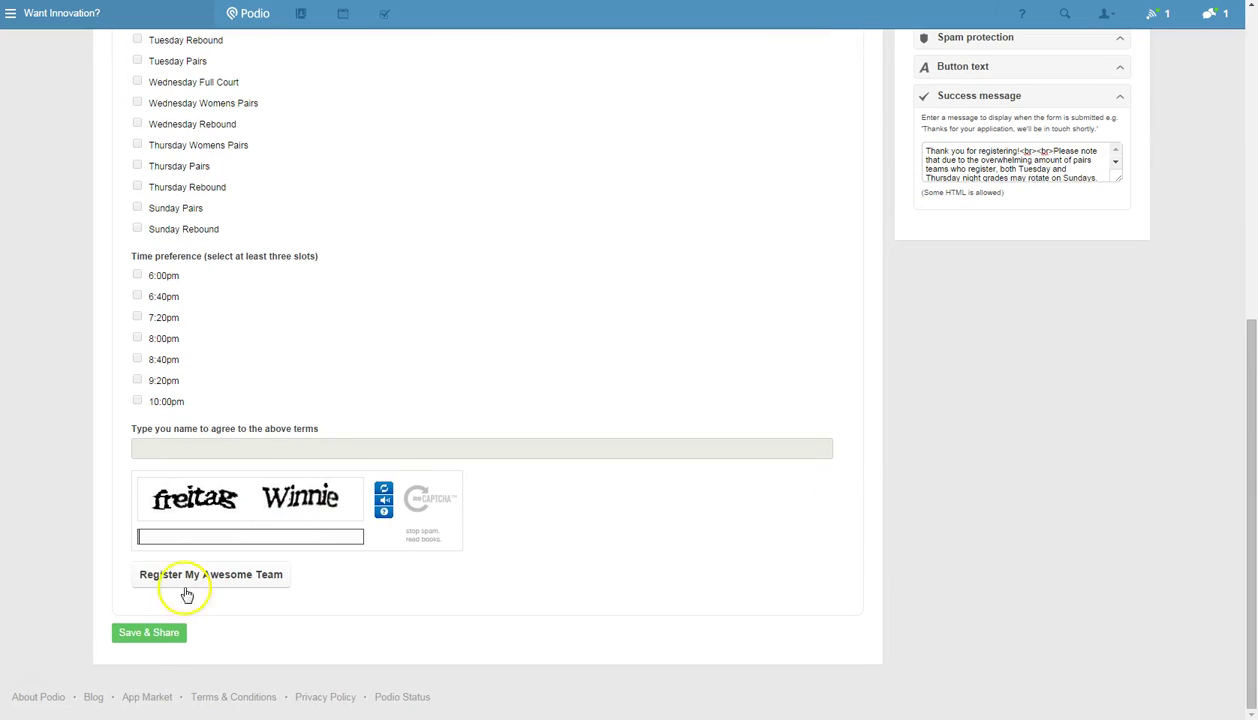
{"action": "left_click", "coordinate": [150, 633]}
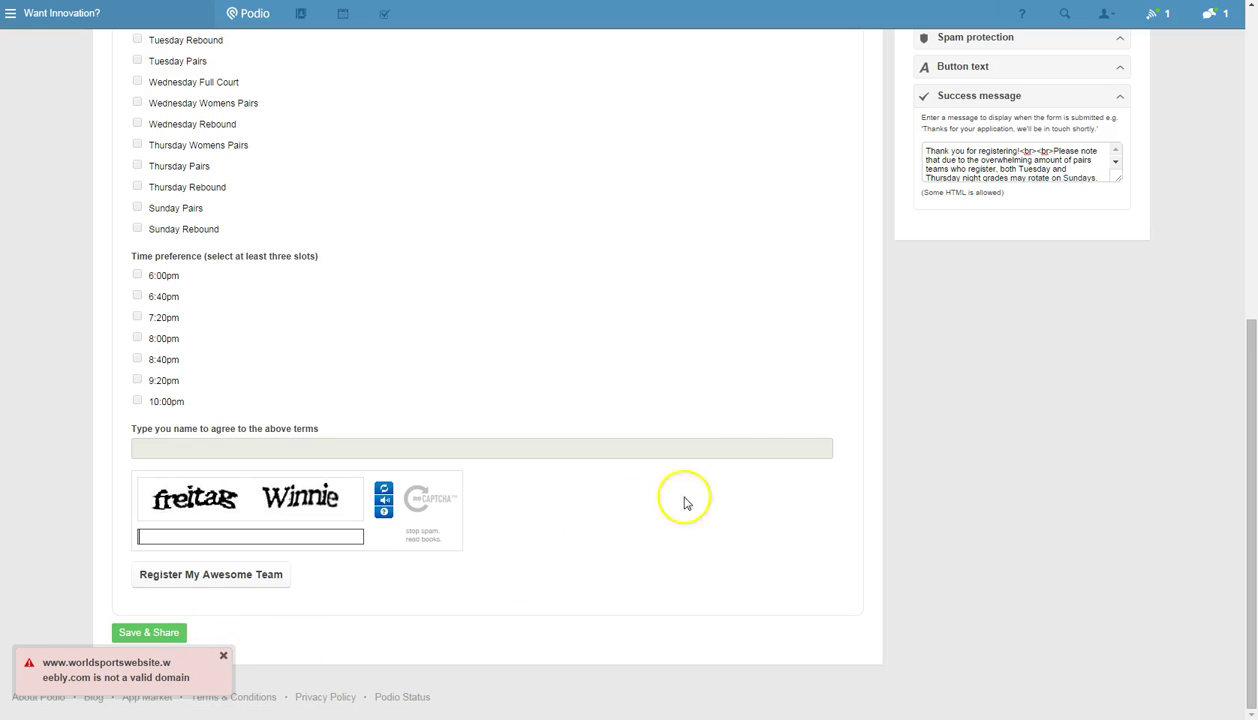
{"action": "scroll", "coordinate": [820, 400], "scroll_direction": "up", "scroll_amount": 5}
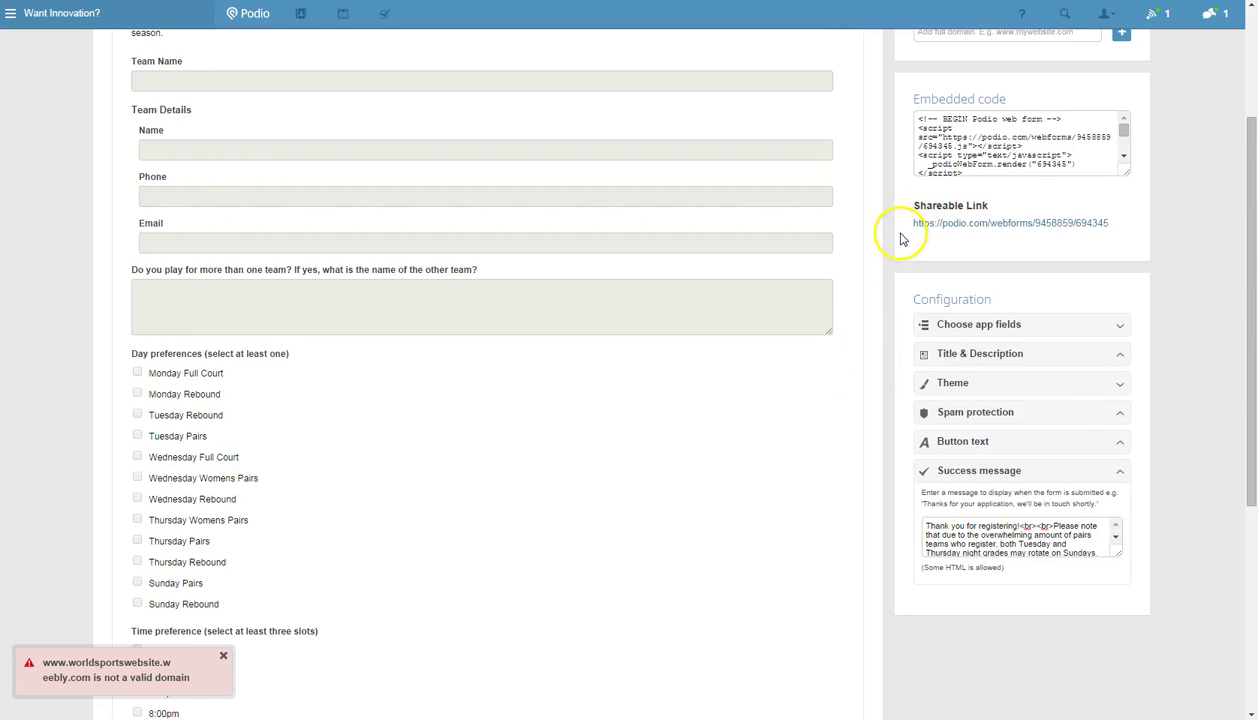
{"action": "scroll", "coordinate": [902, 236], "scroll_direction": "up", "scroll_amount": 3}
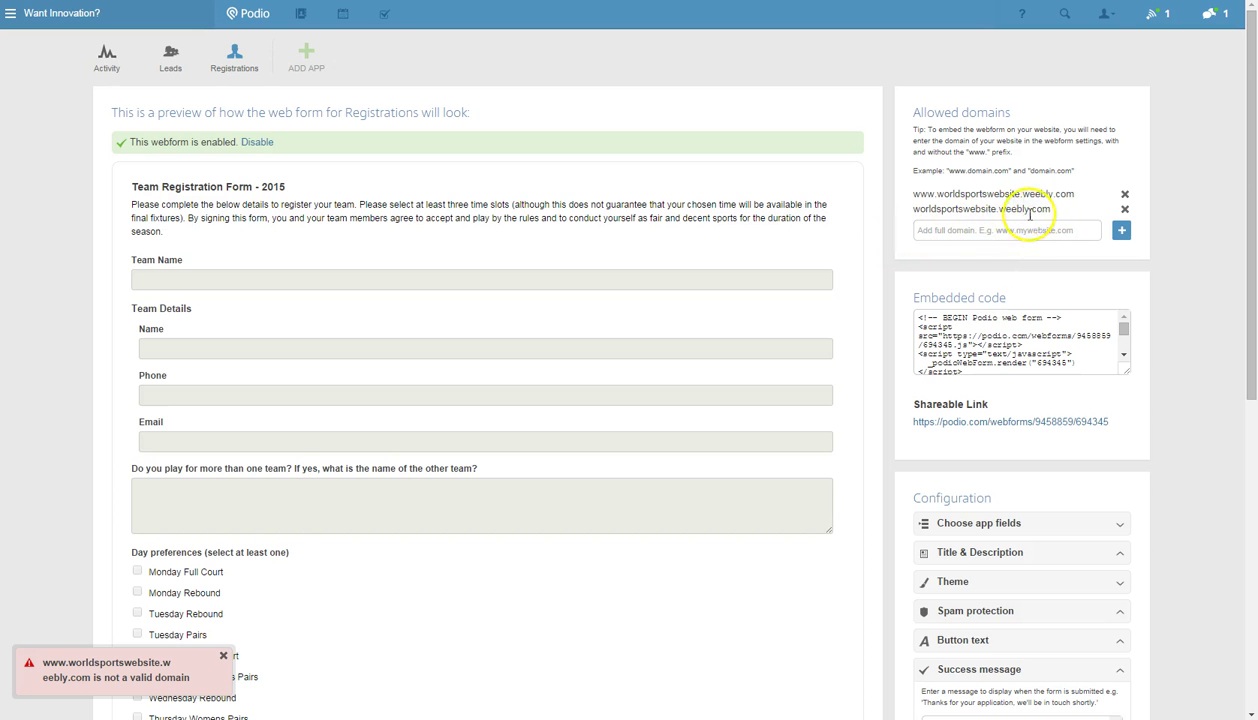
{"action": "left_click", "coordinate": [969, 230]}
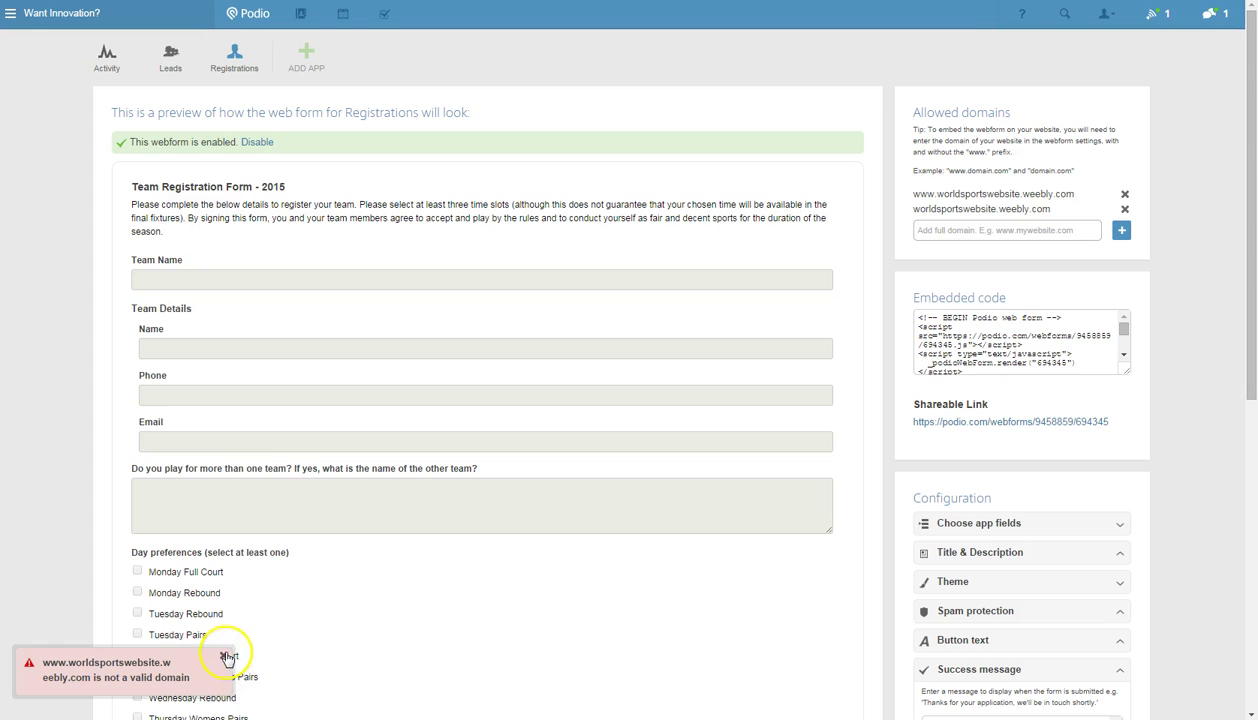
{"action": "left_click", "coordinate": [943, 229]}
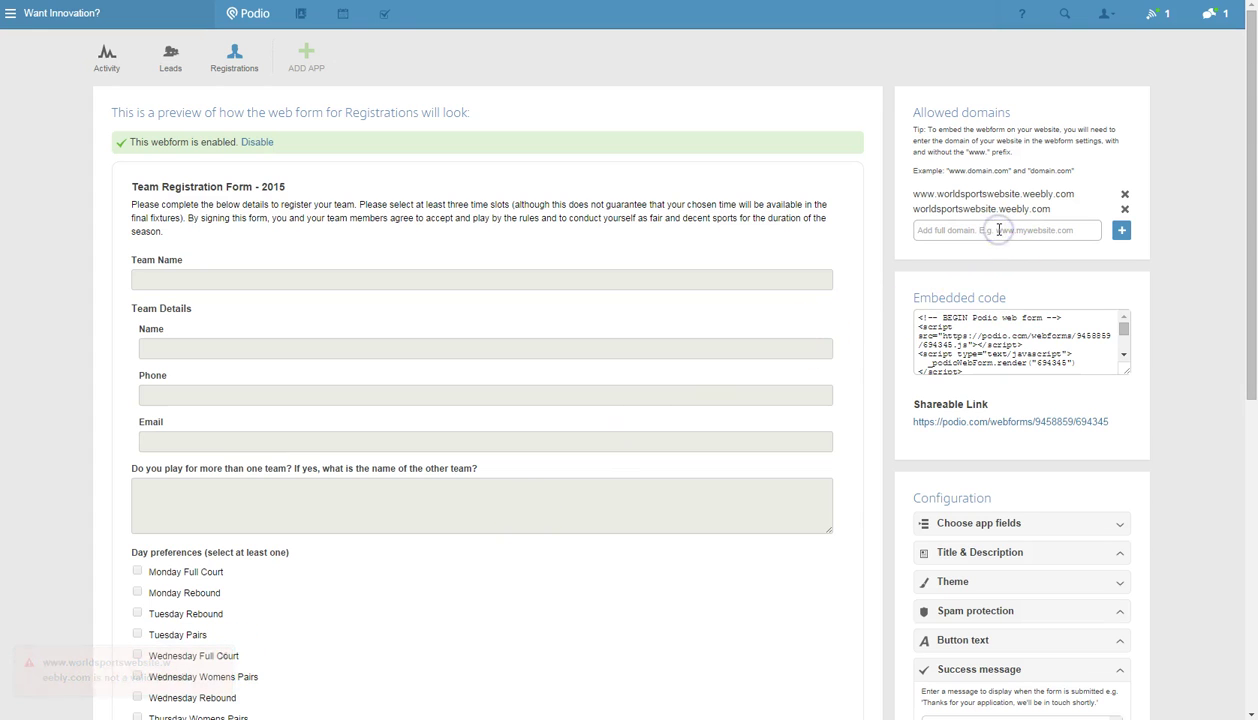
{"action": "scroll", "coordinate": [840, 505], "scroll_direction": "down", "scroll_amount": 6}
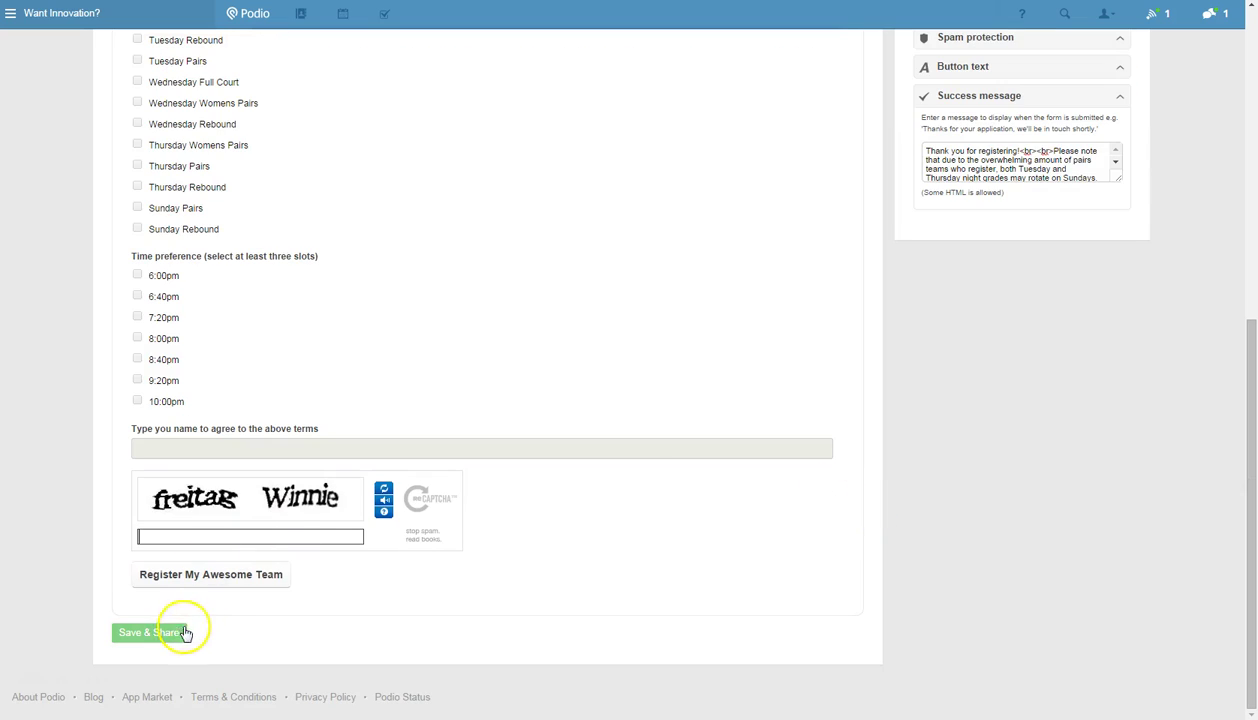
Save the webform, copy its embed script code, and close the sharing window
{"action": "left_click", "coordinate": [174, 633]}
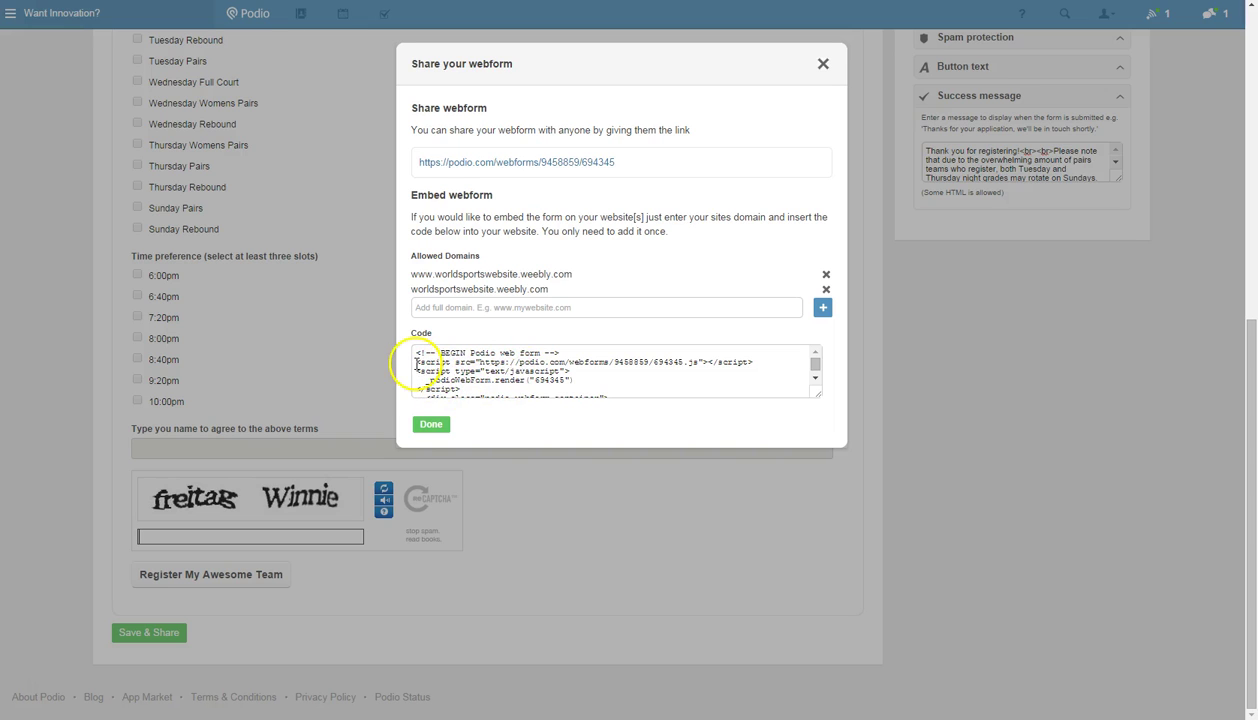
{"action": "left_click_drag", "start_coordinate": [414, 361], "coordinate": [463, 391]}
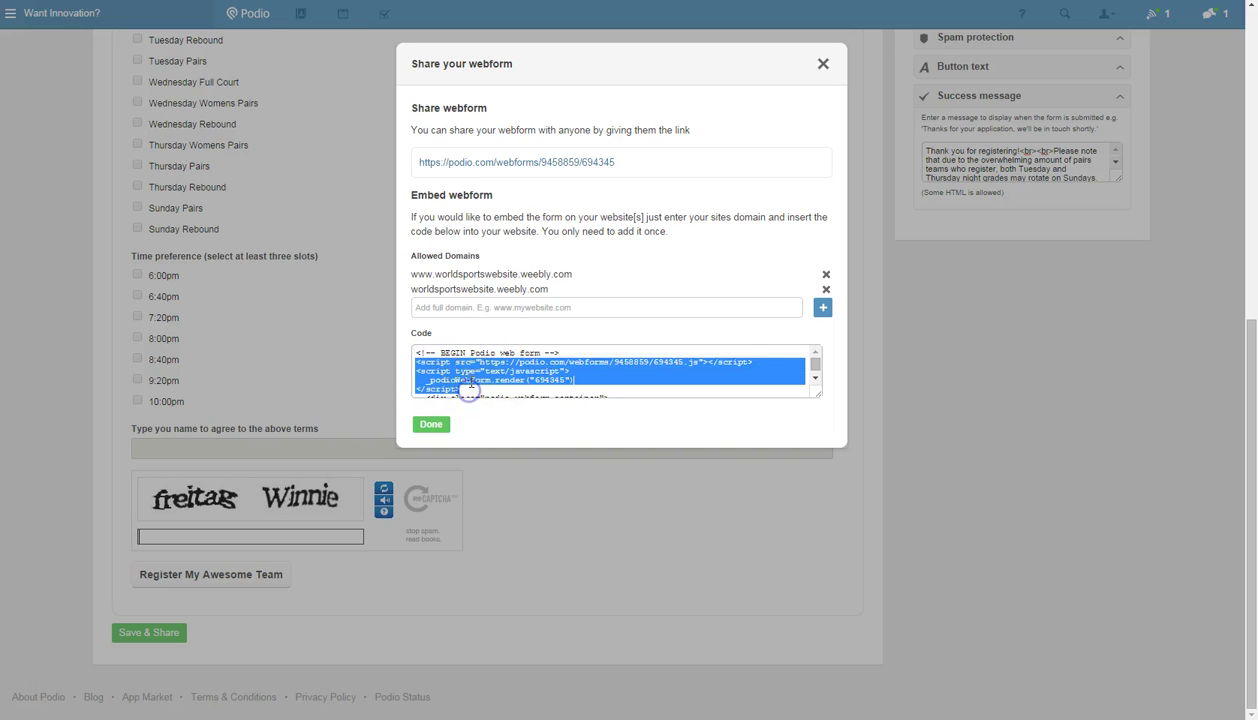
{"action": "right_click", "coordinate": [471, 371]}
{"action": "left_click", "coordinate": [522, 440]}
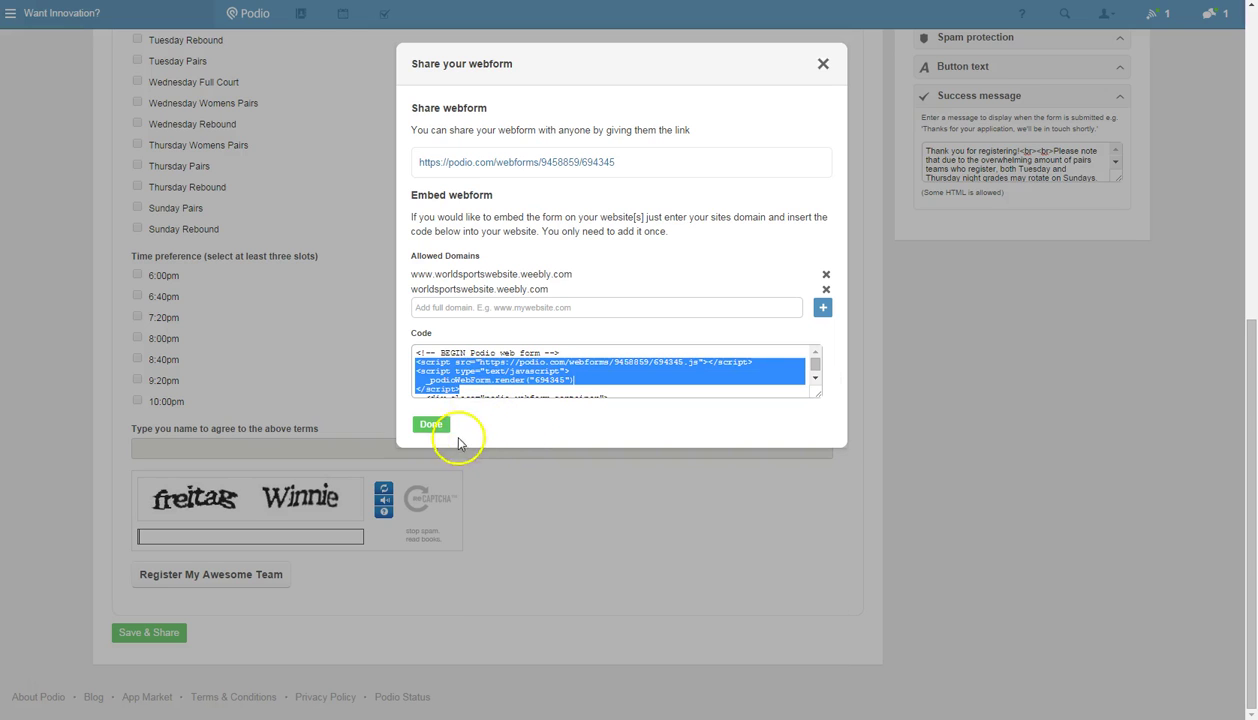
{"action": "left_click", "coordinate": [432, 425]}
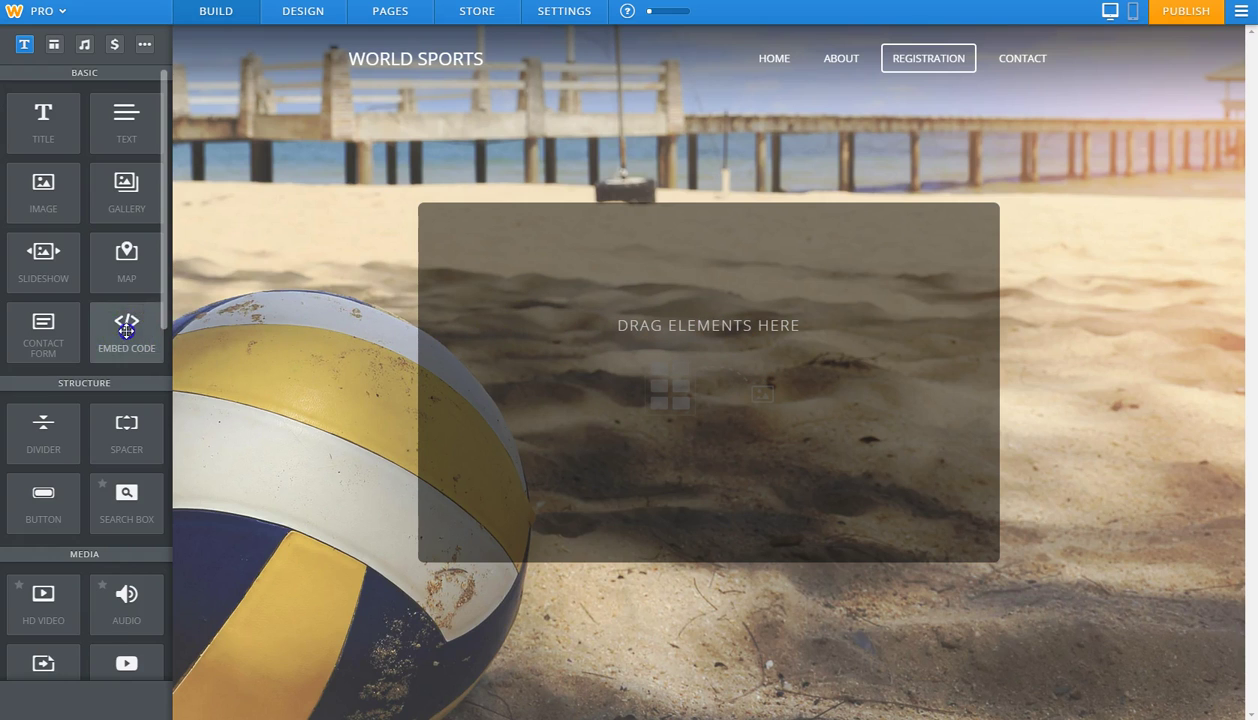
Paste the Podio webform script into an embed-code element on the Registration page and publish
{"action": "left_click_drag", "start_coordinate": [126, 330], "coordinate": [590, 358]}
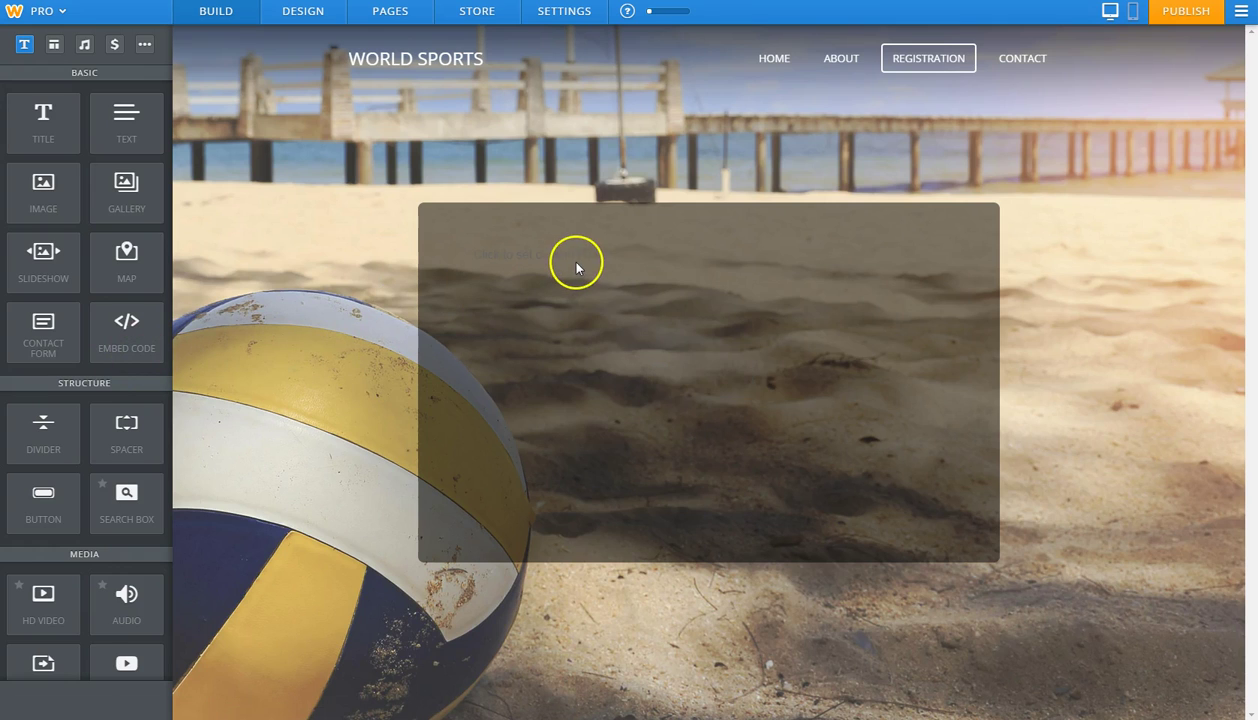
{"action": "left_click", "coordinate": [581, 250]}
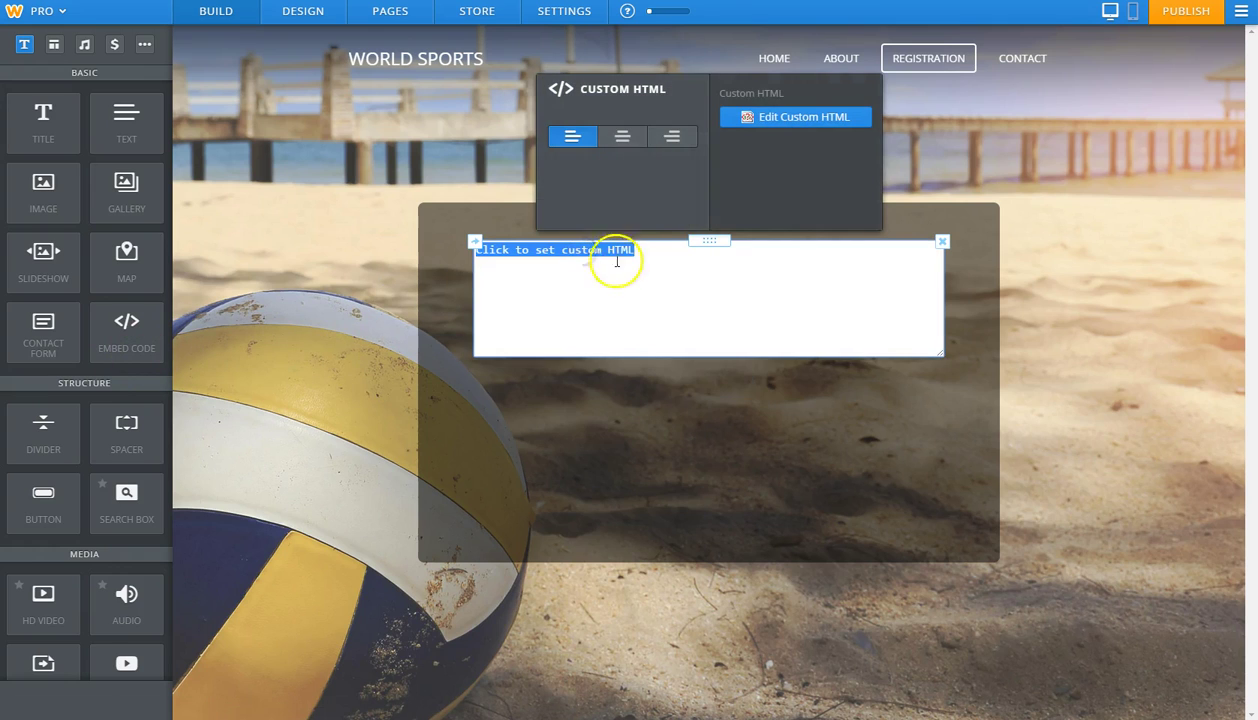
{"action": "key", "text": "ctrl+v"}
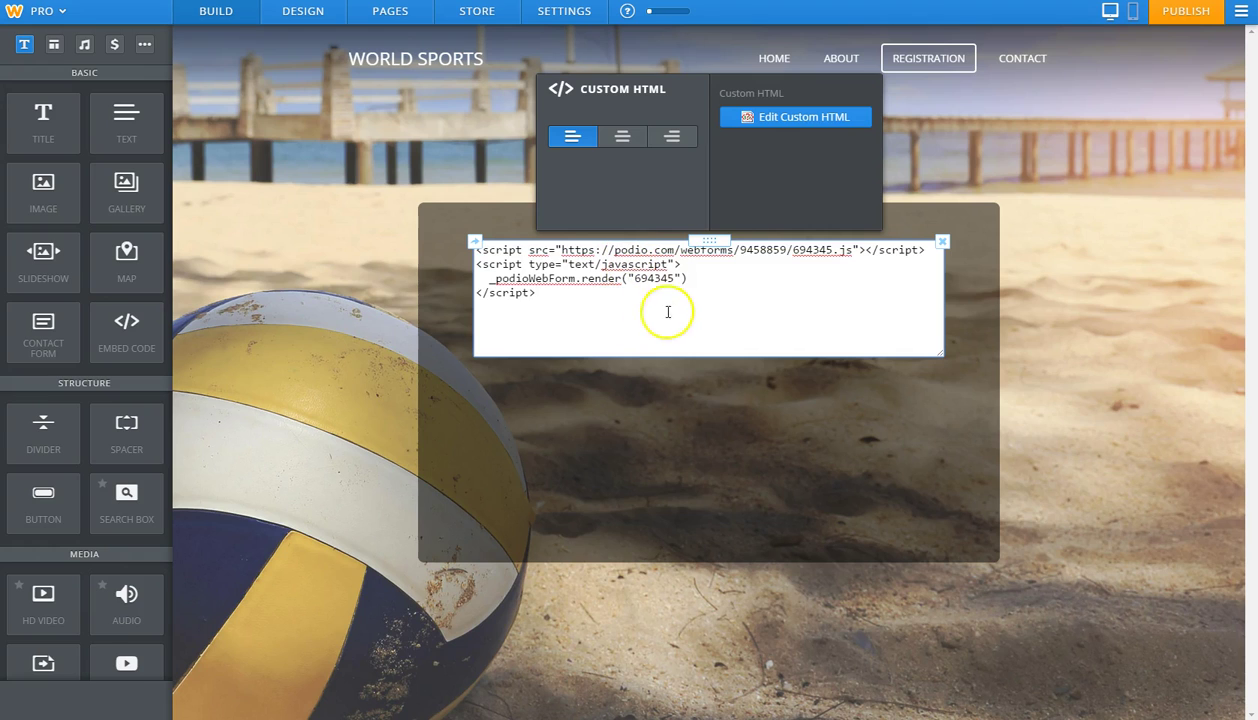
{"action": "left_click", "coordinate": [869, 389]}
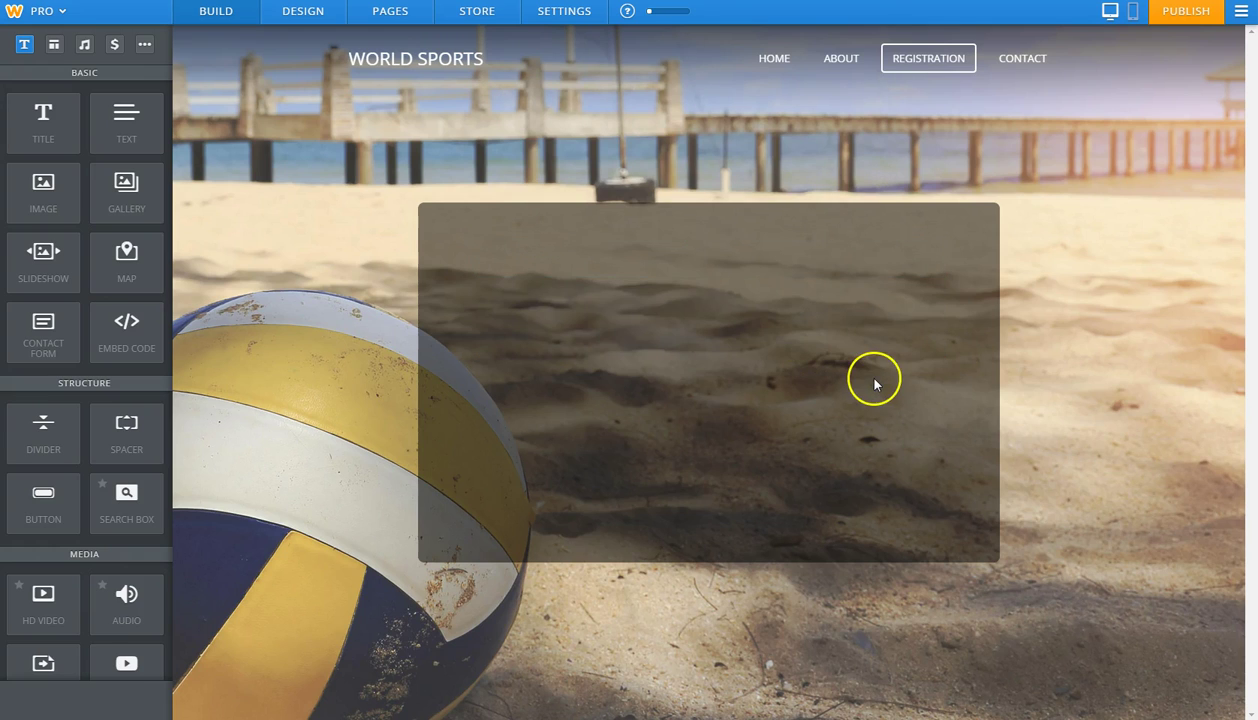
{"action": "left_click", "coordinate": [1185, 14]}
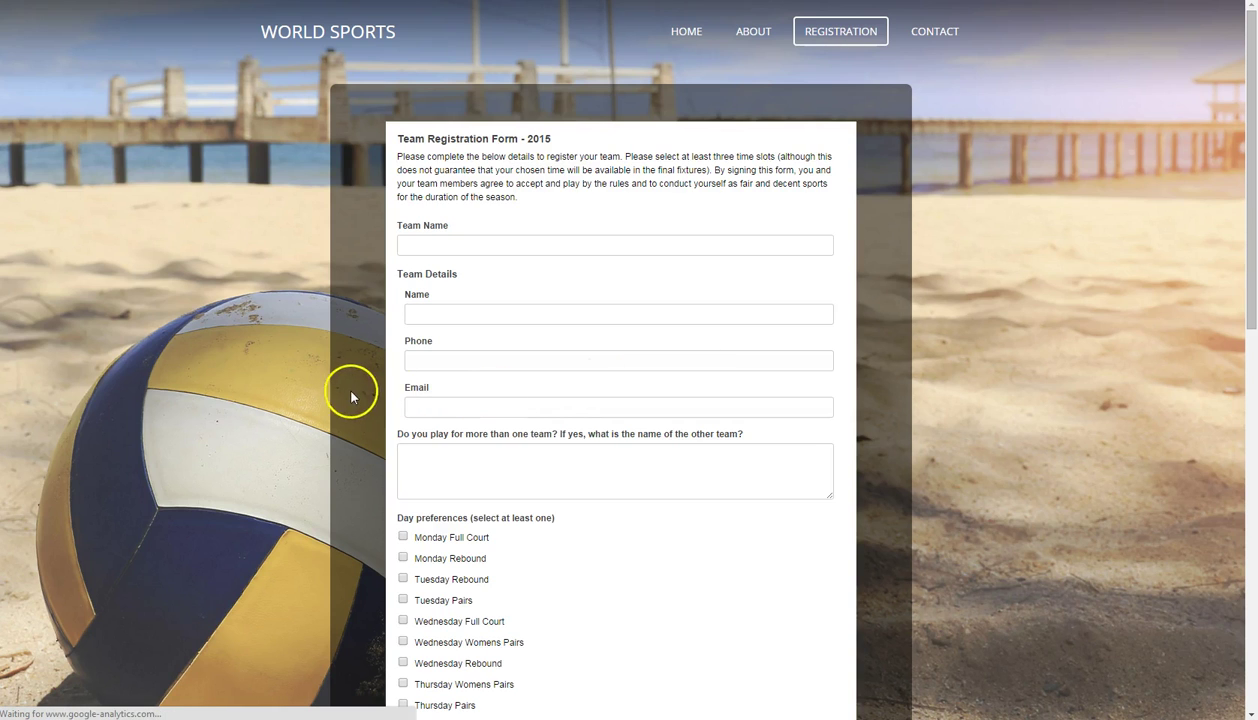
Fill in the Giants team name and details on the live Team Registration Form
{"action": "left_click", "coordinate": [427, 244]}
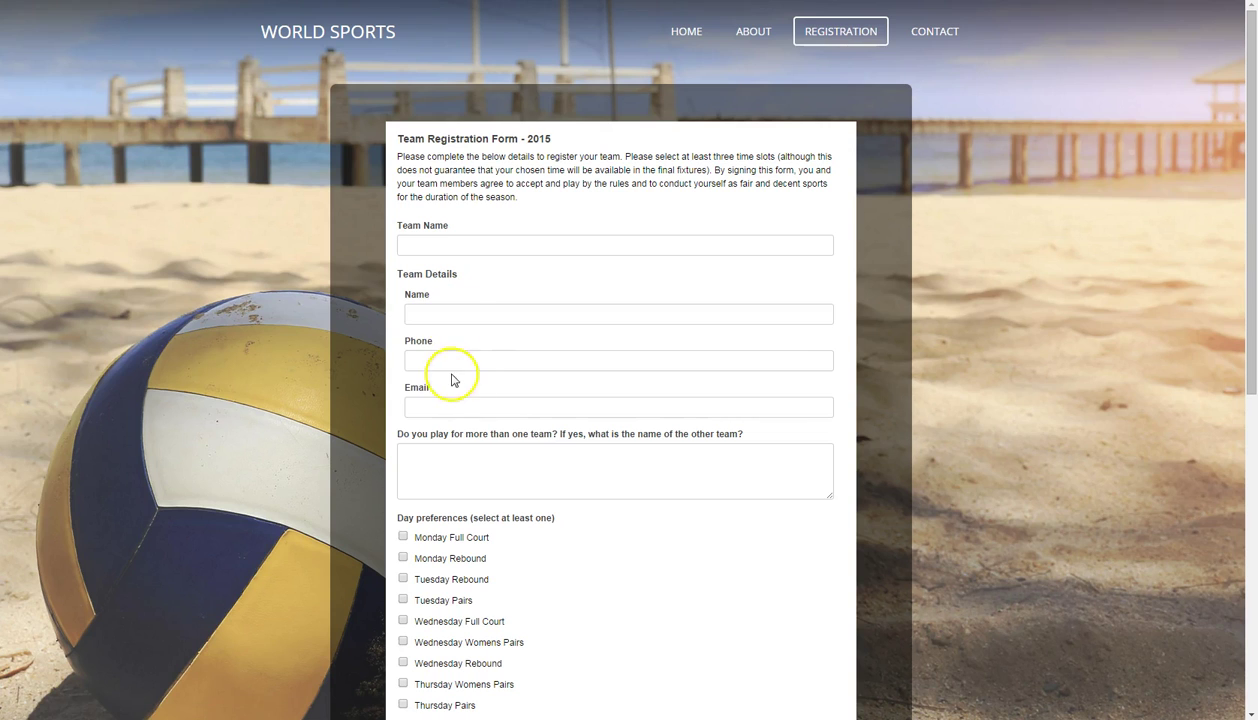
{"action": "scroll", "coordinate": [355, 408], "scroll_direction": "down", "scroll_amount": 1}
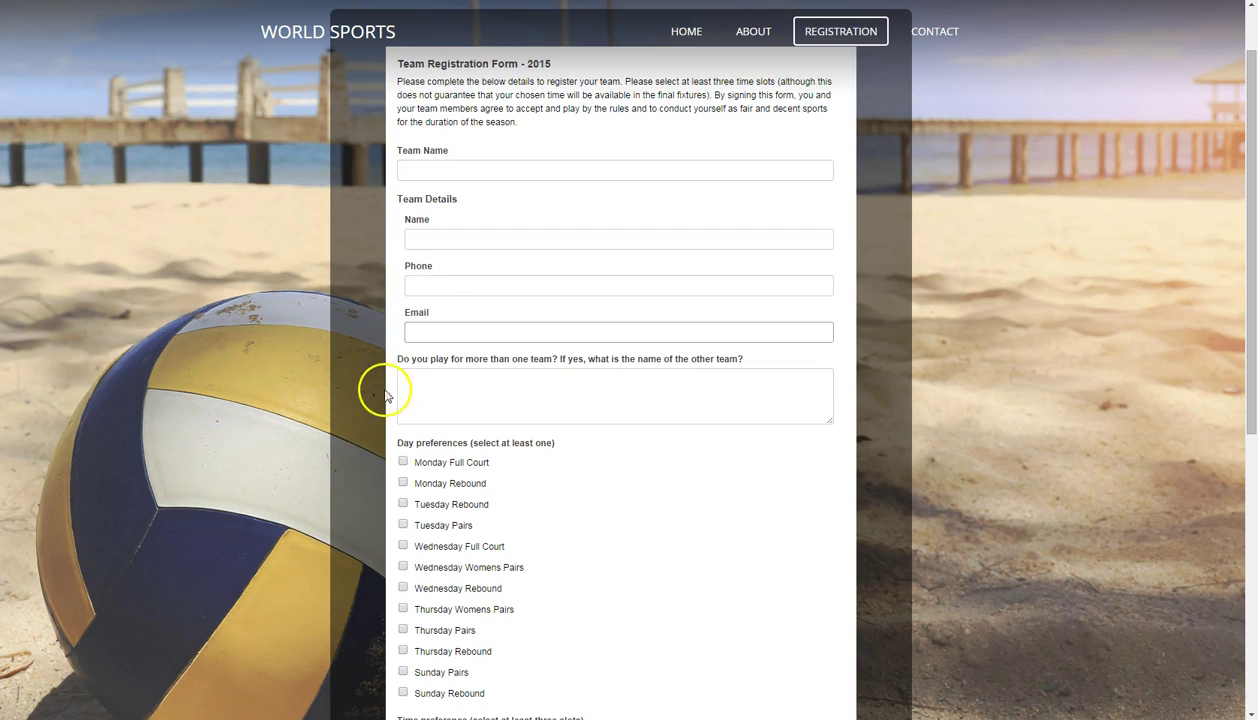
{"action": "scroll", "coordinate": [351, 380], "scroll_direction": "down", "scroll_amount": 2}
{"action": "scroll", "coordinate": [600, 411], "scroll_direction": "down", "scroll_amount": 5}
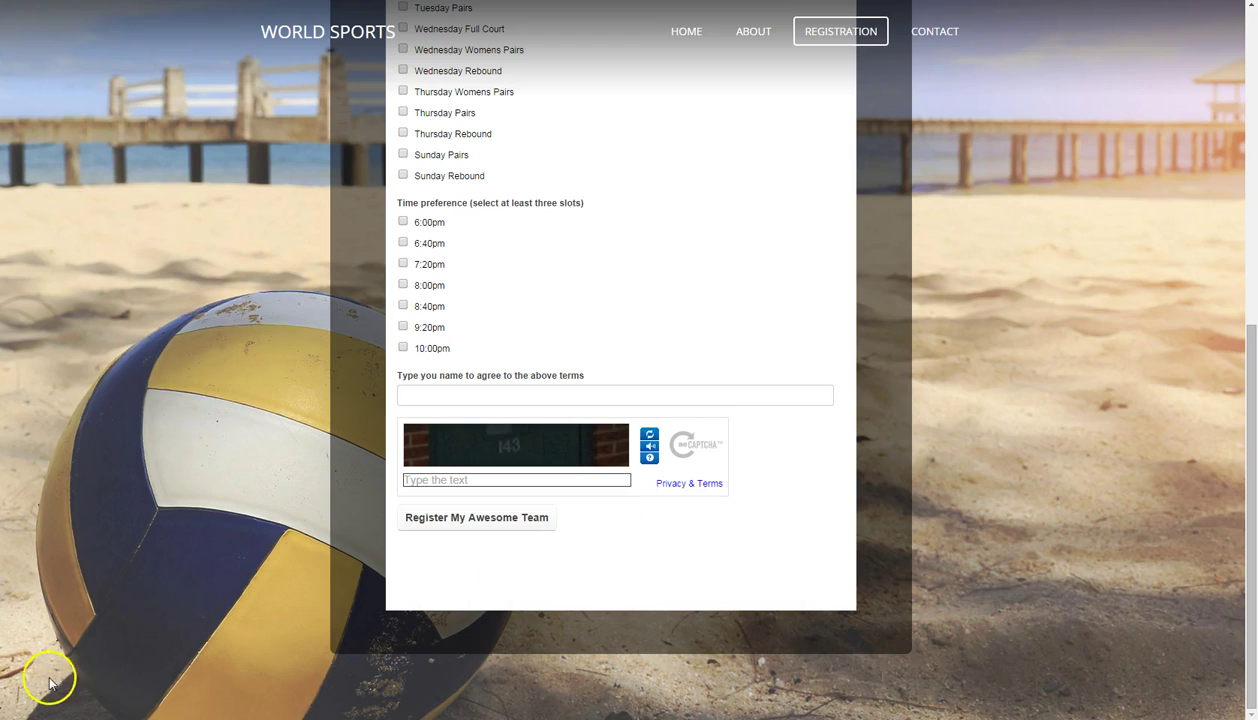
{"action": "scroll", "coordinate": [435, 247], "scroll_direction": "up", "scroll_amount": 5}
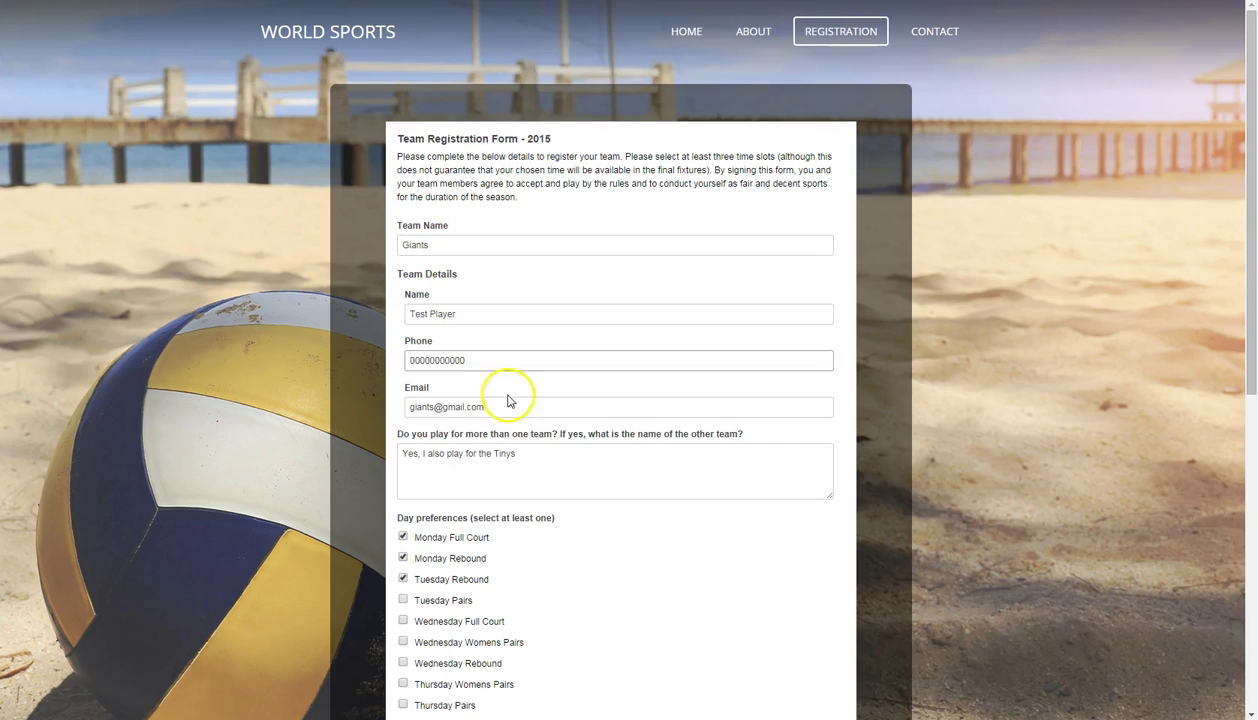
{"action": "scroll", "coordinate": [505, 394], "scroll_direction": "down", "scroll_amount": 1}
{"action": "scroll", "coordinate": [524, 419], "scroll_direction": "down", "scroll_amount": 2}
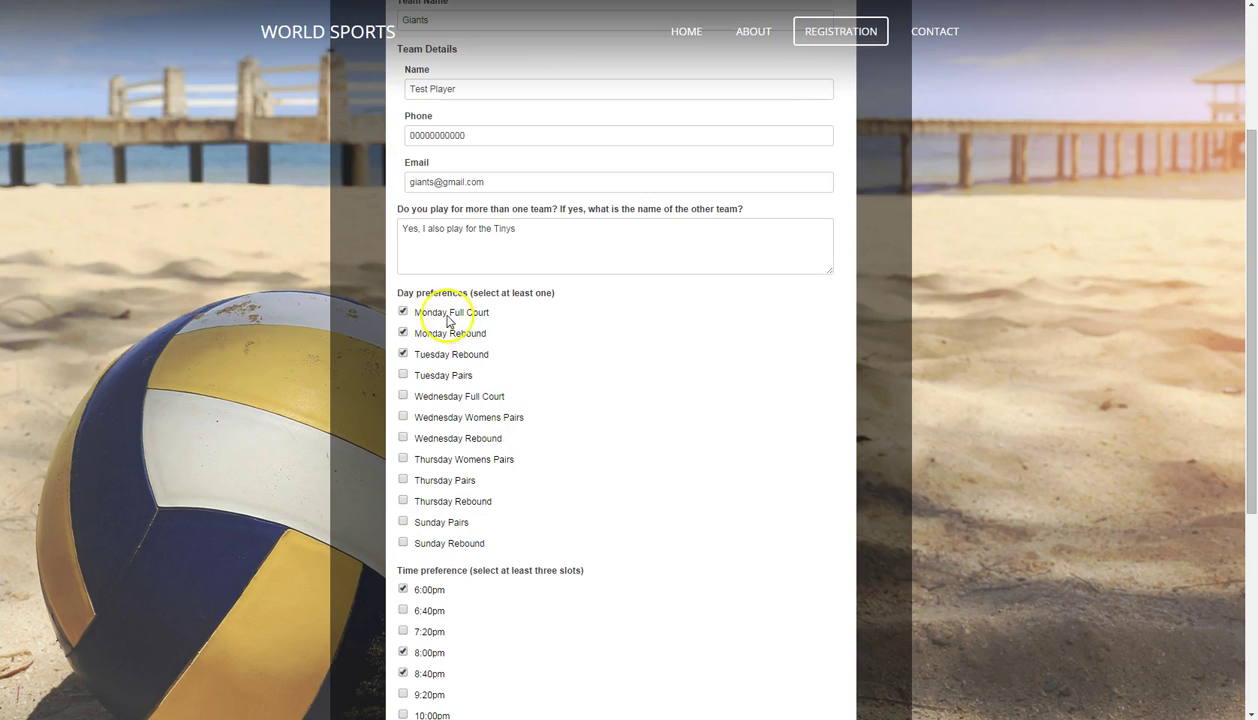
{"action": "scroll", "coordinate": [647, 456], "scroll_direction": "down", "scroll_amount": 2}
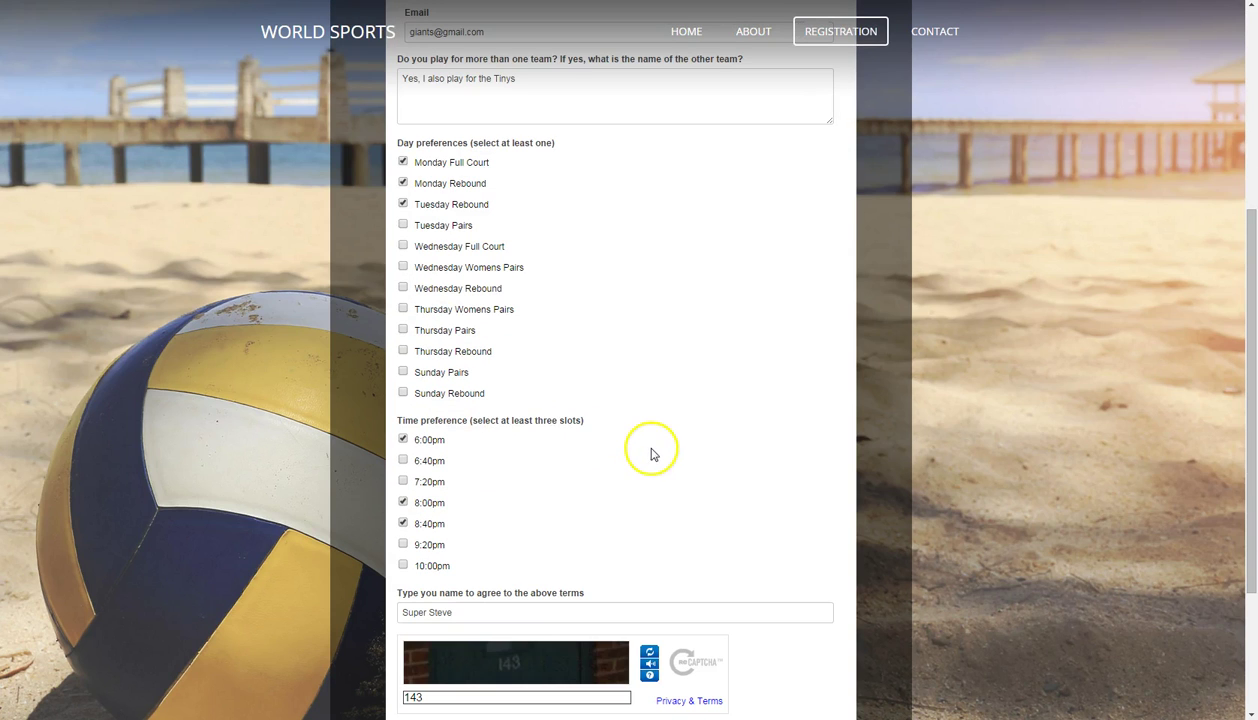
Add 7:20pm to the time preferences and submit the team registration
{"action": "left_click", "coordinate": [403, 482]}
{"action": "scroll", "coordinate": [690, 495], "scroll_direction": "down", "scroll_amount": 3}
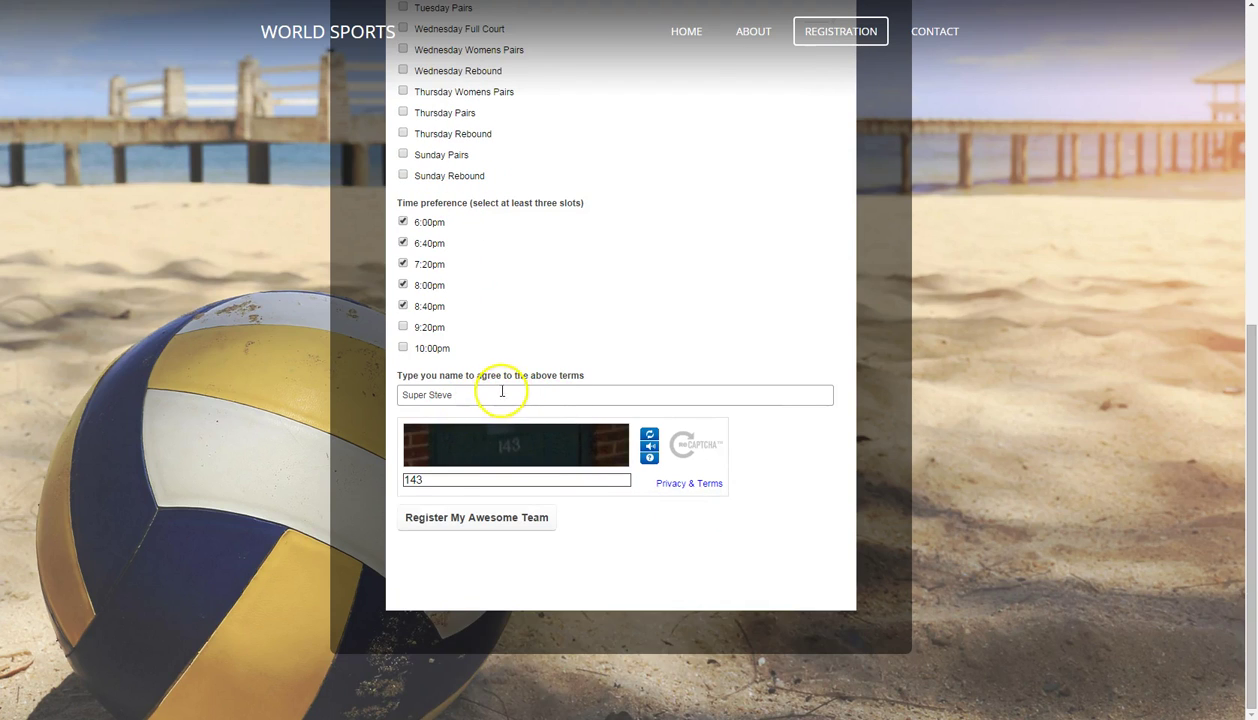
{"action": "scroll", "coordinate": [548, 393], "scroll_direction": "up", "scroll_amount": 6}
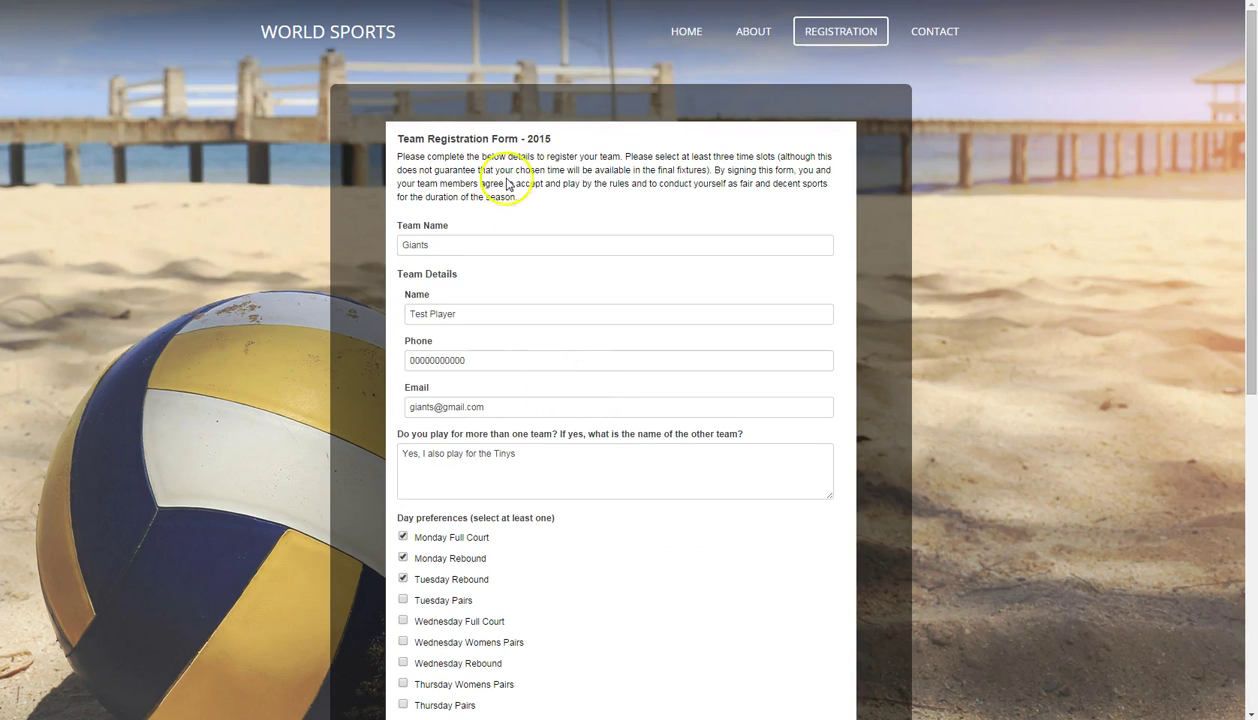
{"action": "scroll", "coordinate": [525, 440], "scroll_direction": "down", "scroll_amount": 5}
{"action": "scroll", "coordinate": [536, 447], "scroll_direction": "down", "scroll_amount": 2}
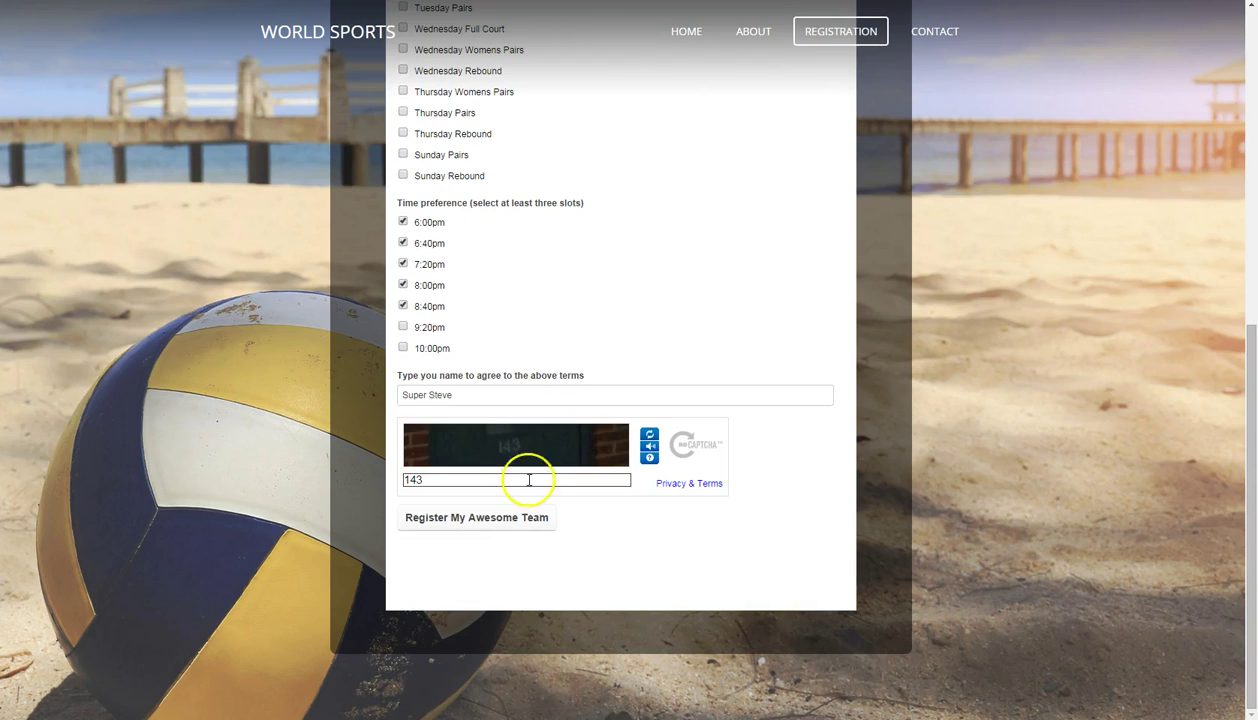
{"action": "left_click", "coordinate": [490, 524]}
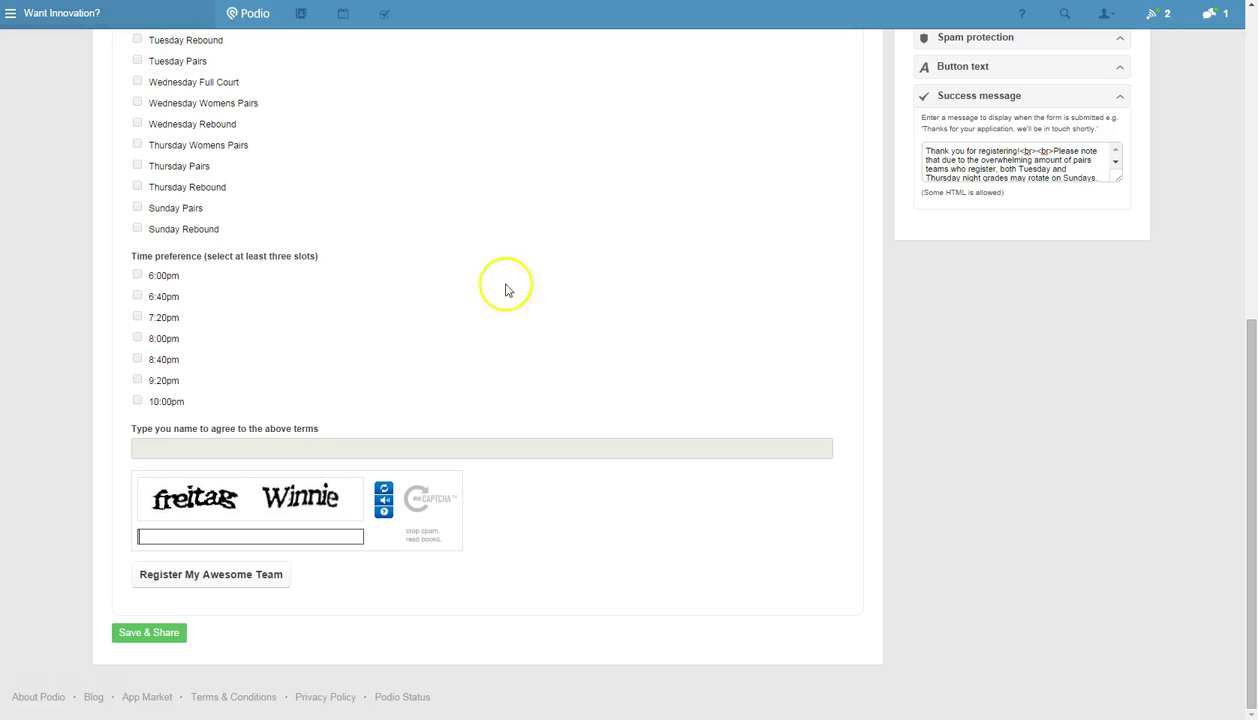
Go back to the top of the Podio page and open the Registrations app
{"action": "scroll", "coordinate": [615, 308], "scroll_direction": "up", "scroll_amount": 6}
{"action": "left_click", "coordinate": [230, 62]}
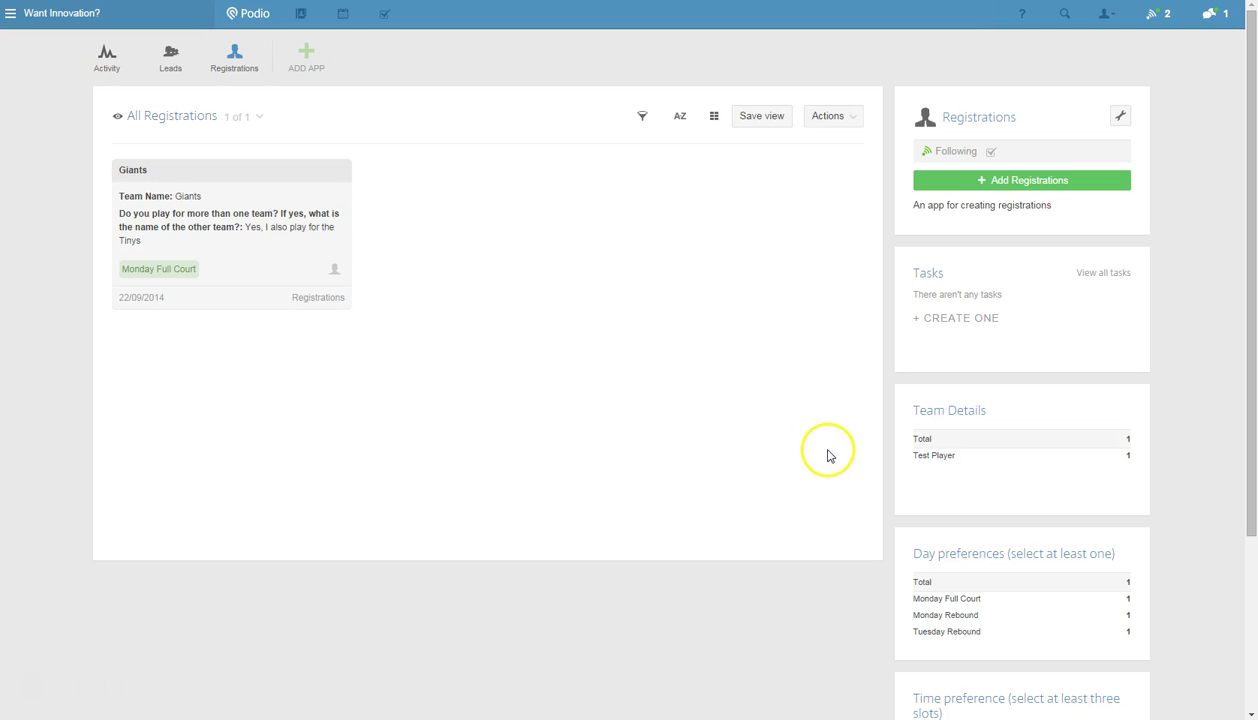
{"action": "scroll", "coordinate": [1111, 540], "scroll_direction": "down", "scroll_amount": 1}
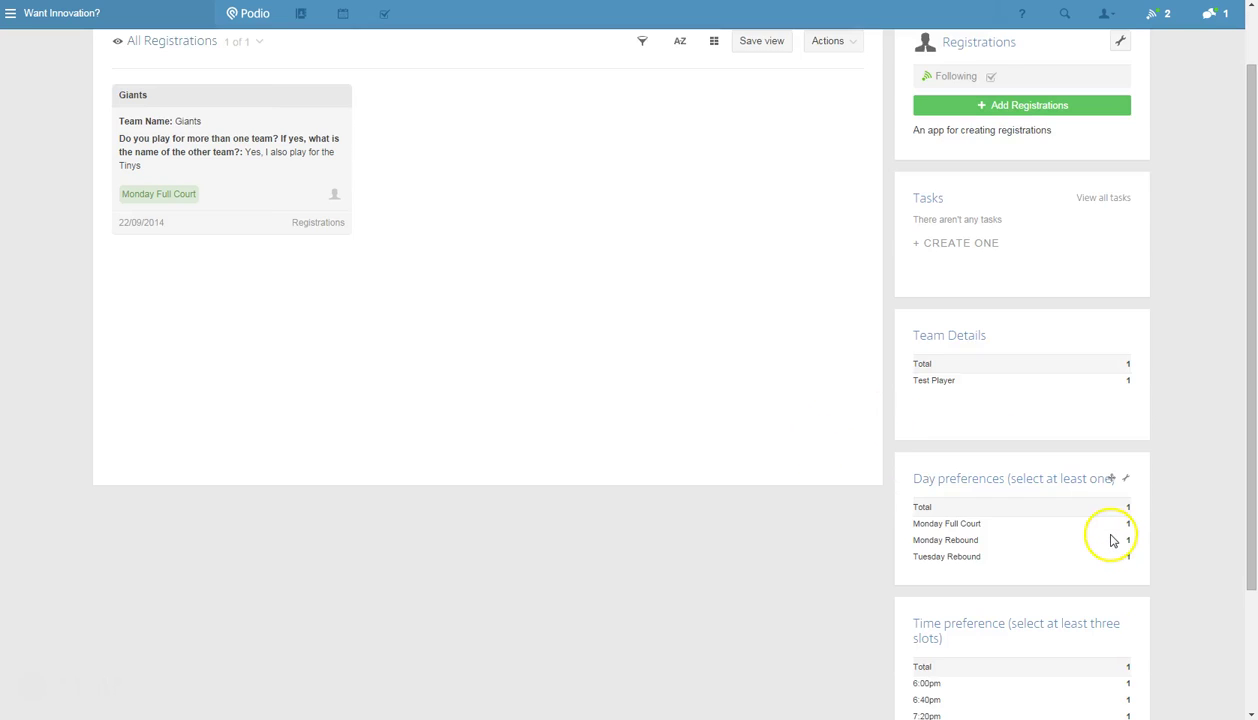
{"action": "scroll", "coordinate": [1111, 540], "scroll_direction": "down", "scroll_amount": 1}
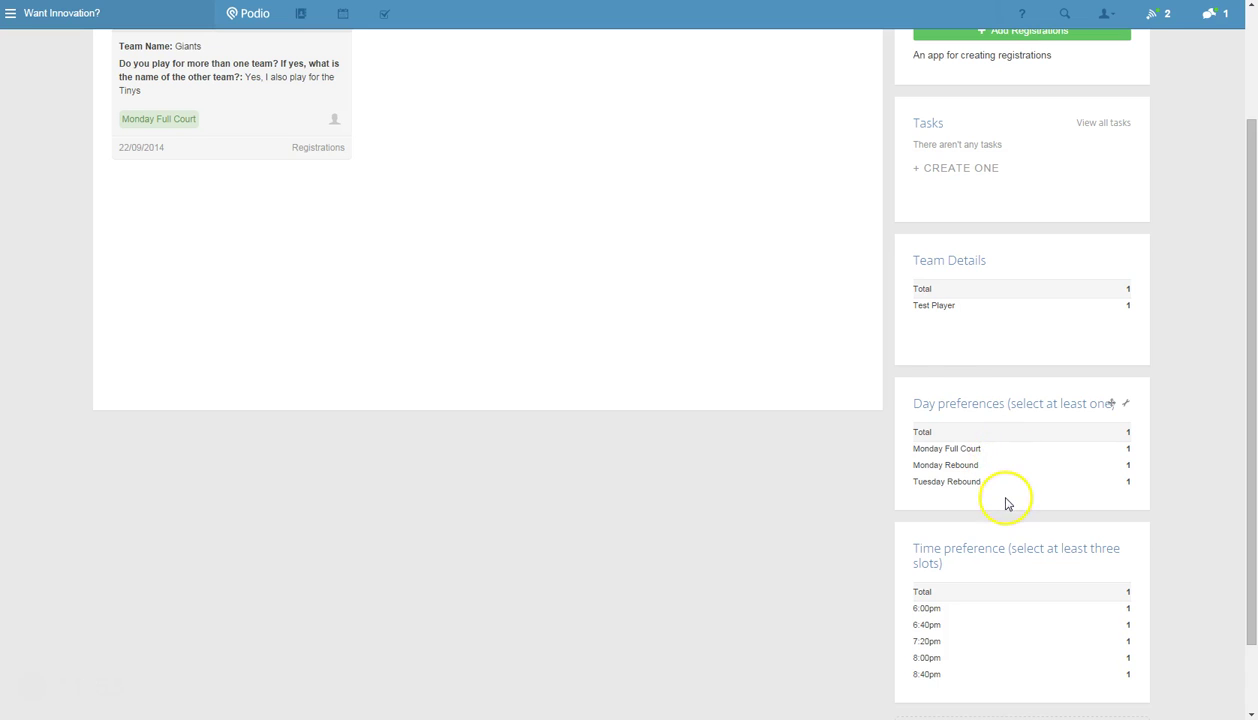
{"action": "scroll", "coordinate": [1007, 503], "scroll_direction": "down", "scroll_amount": 1}
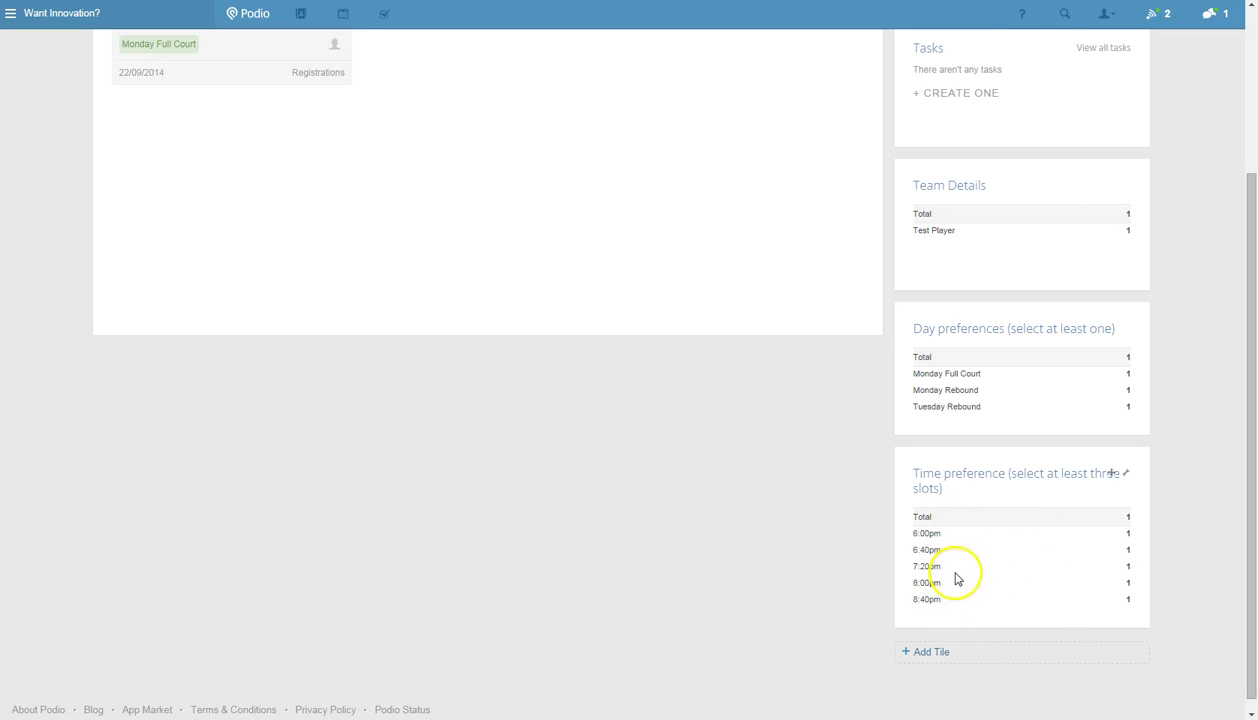
{"action": "scroll", "coordinate": [996, 396], "scroll_direction": "up", "scroll_amount": 3}
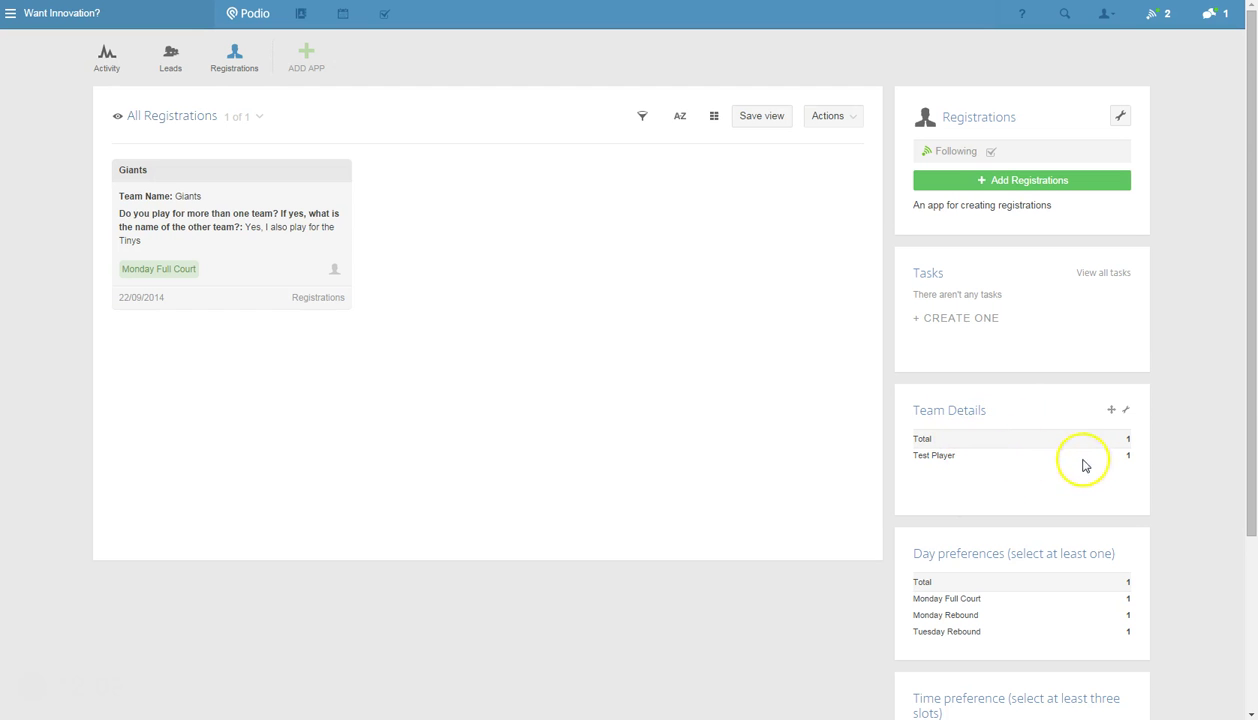
{"action": "scroll", "coordinate": [885, 550], "scroll_direction": "down", "scroll_amount": 3}
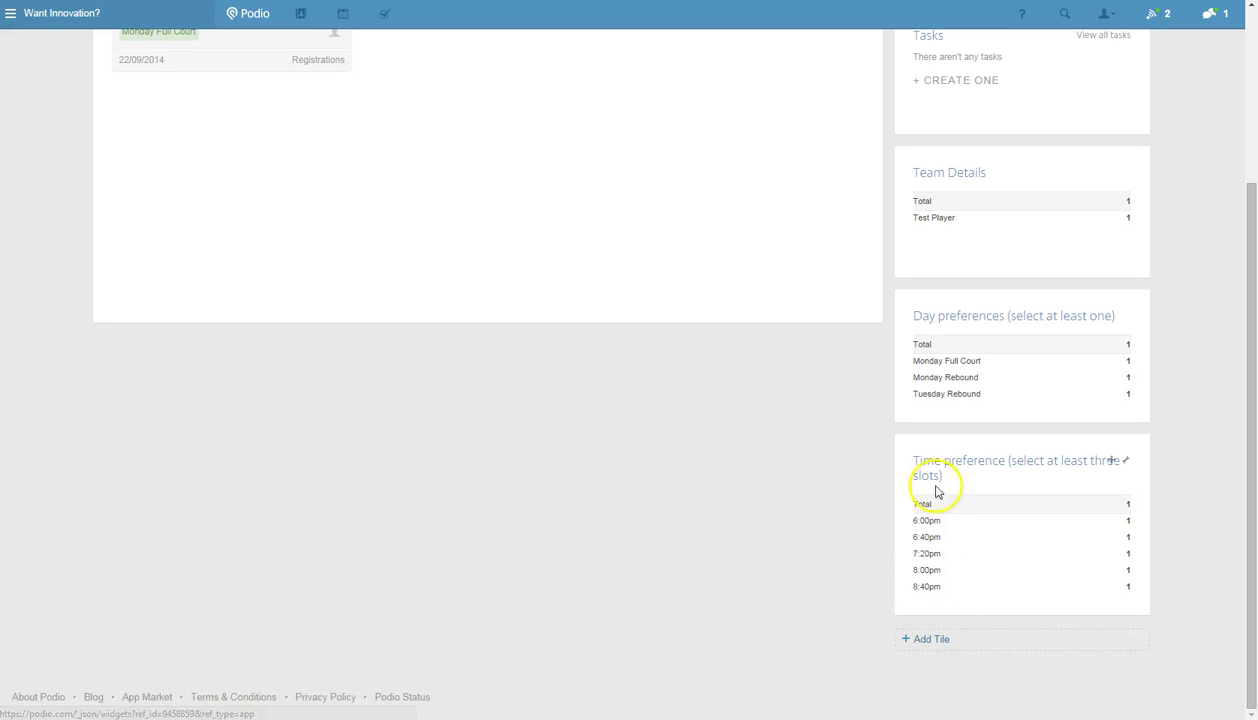
{"action": "scroll", "coordinate": [980, 561], "scroll_direction": "up", "scroll_amount": 3}
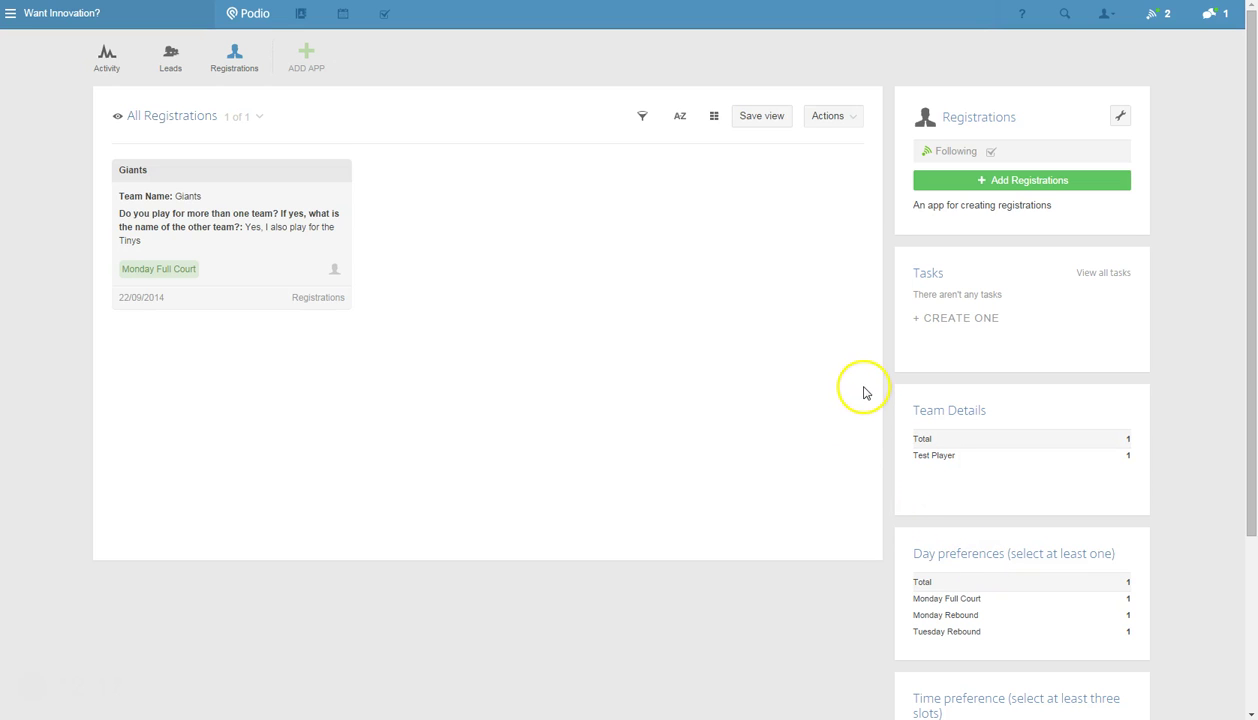
Switch the registrations to Table layout and narrow the Team Name and Team Details columns
{"action": "left_click", "coordinate": [713, 120]}
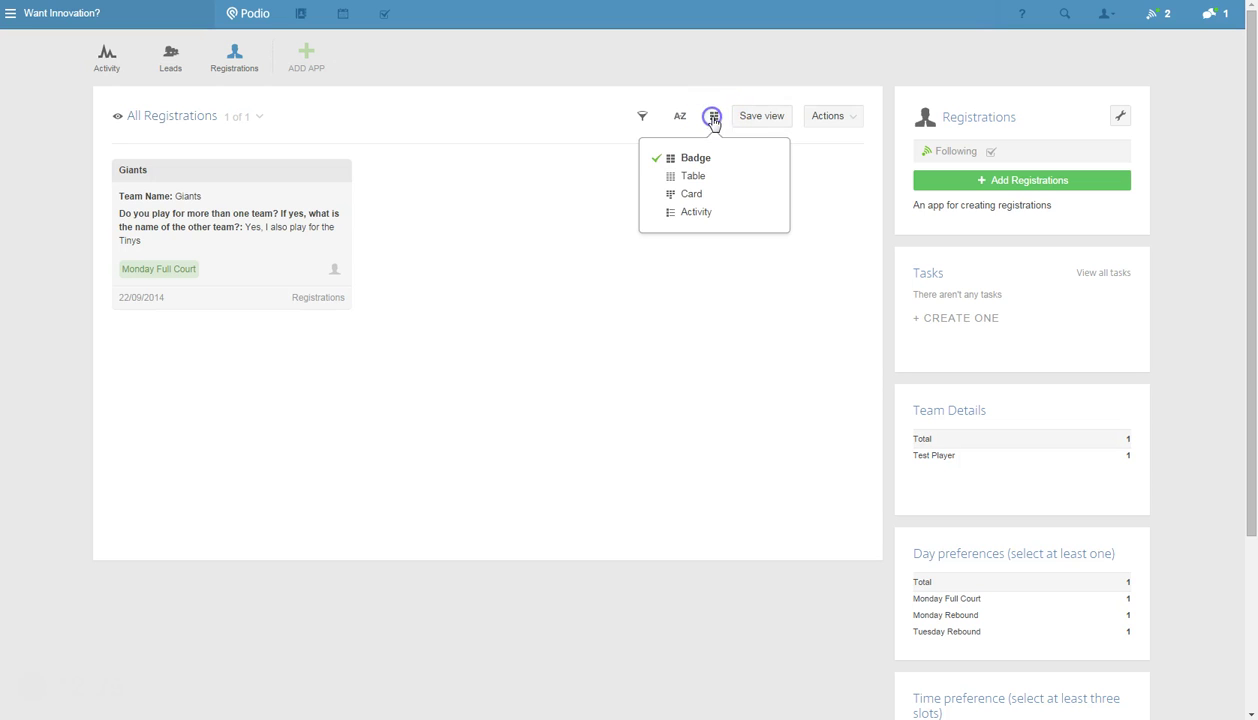
{"action": "left_click", "coordinate": [699, 177]}
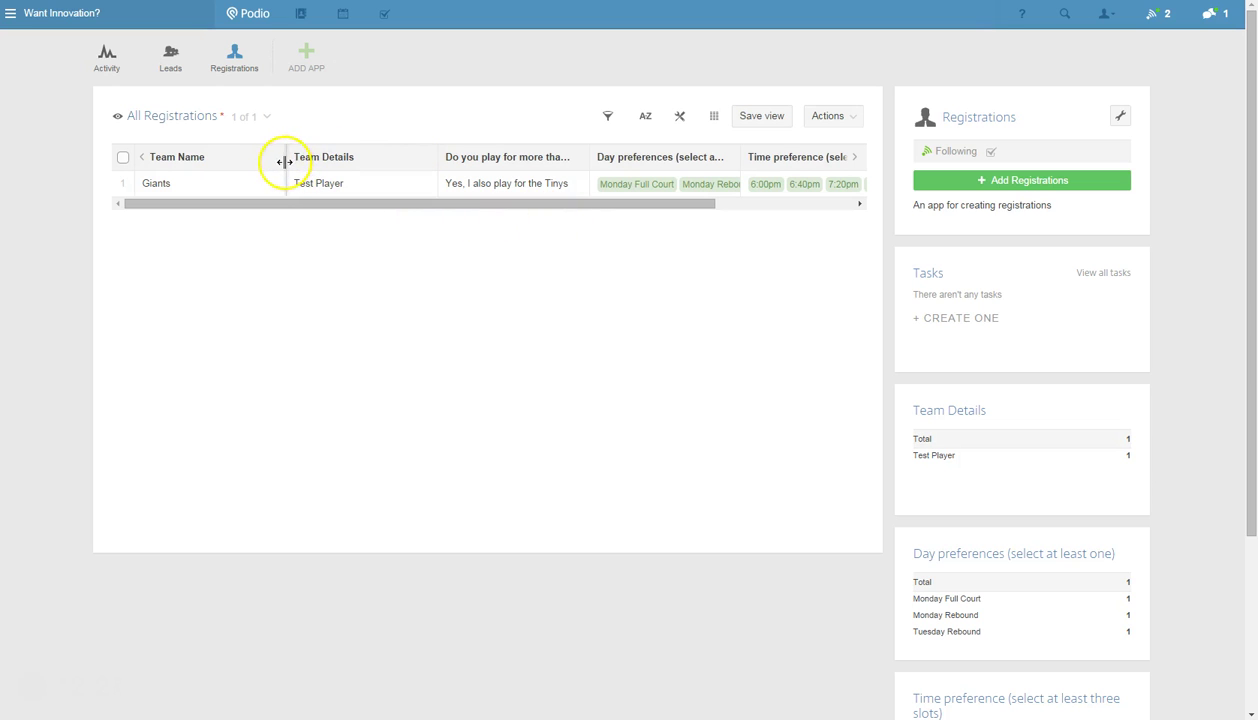
{"action": "left_click_drag", "start_coordinate": [211, 166], "coordinate": [213, 166]}
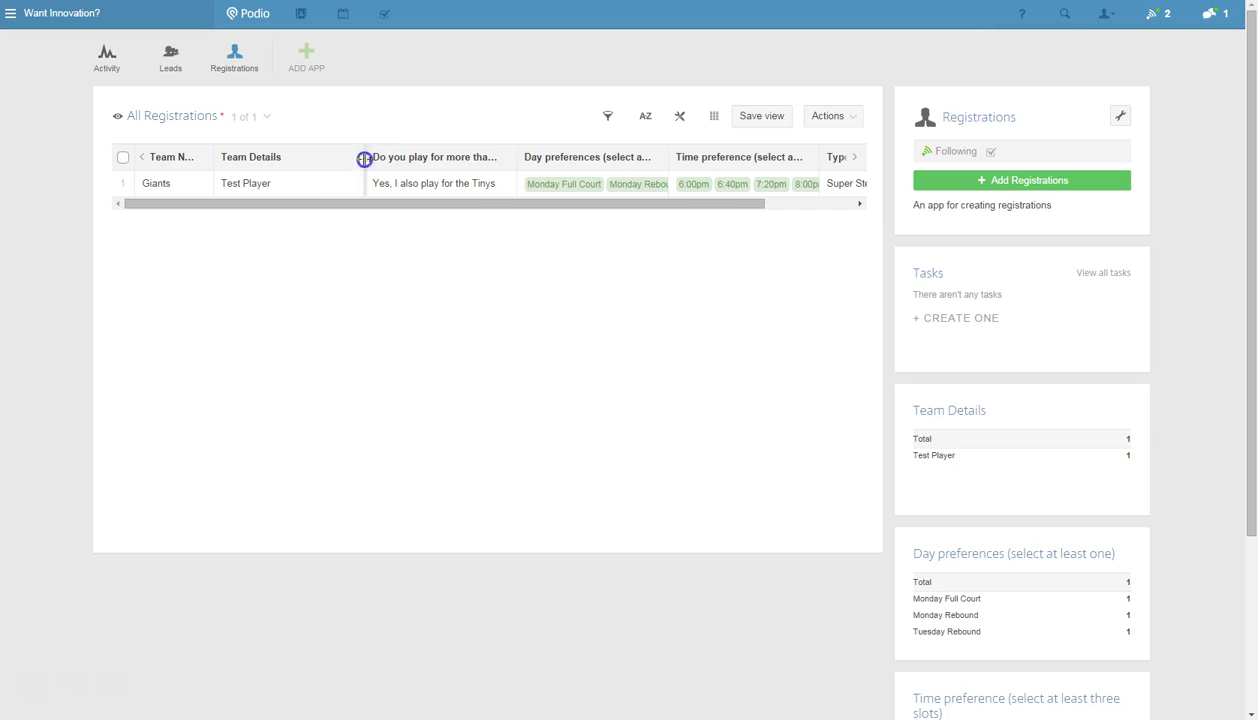
{"action": "left_click_drag", "start_coordinate": [296, 167], "coordinate": [297, 167]}
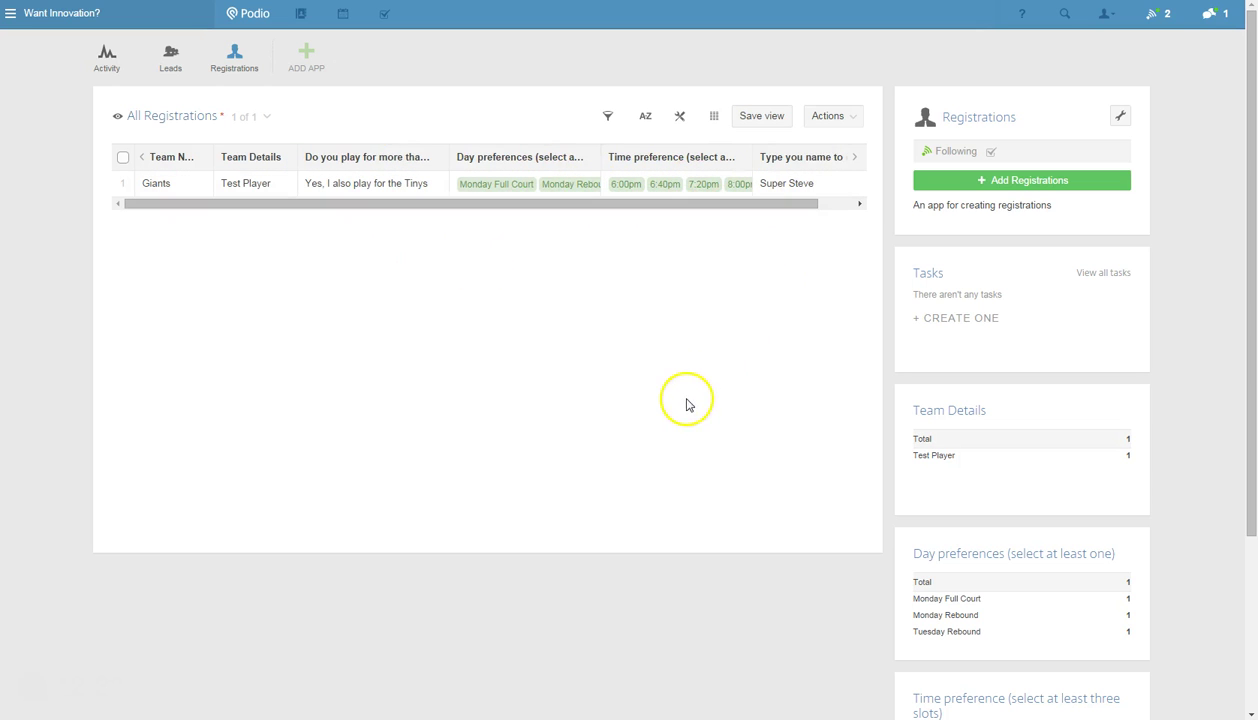
Choose Excel Export from the app's wrench menu
{"action": "left_click", "coordinate": [846, 118]}
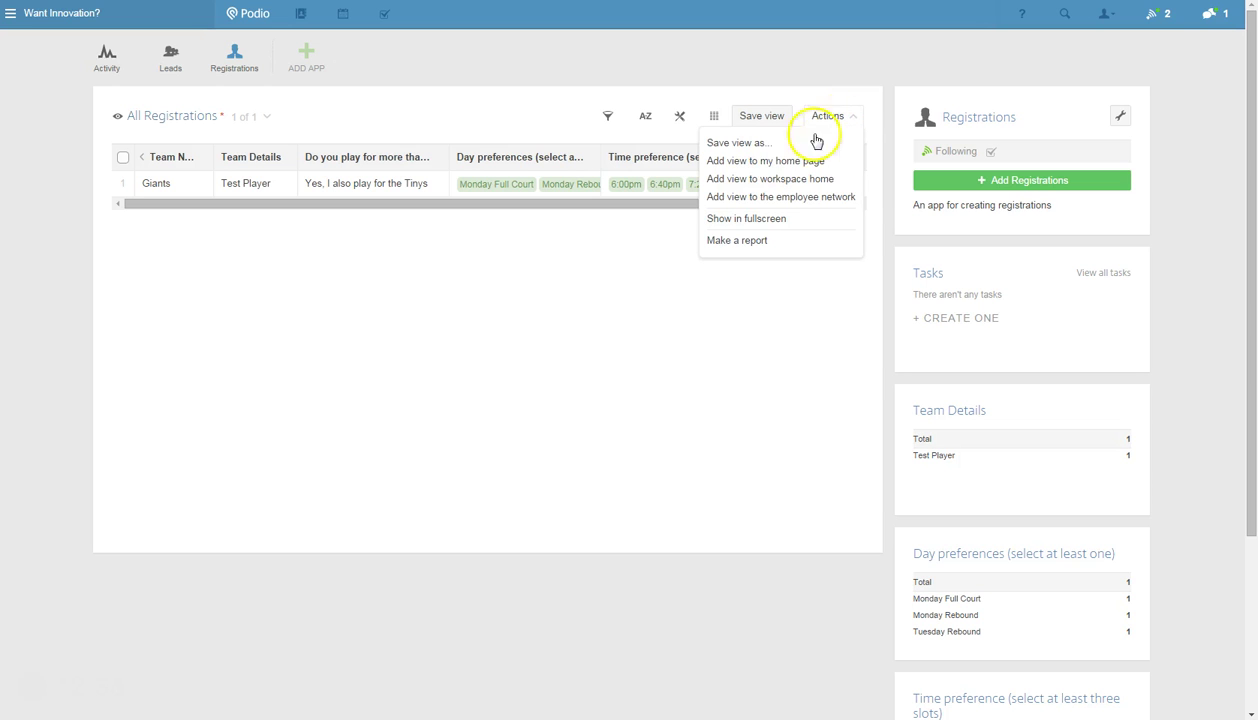
{"action": "left_click", "coordinate": [810, 328]}
{"action": "left_click", "coordinate": [1118, 116]}
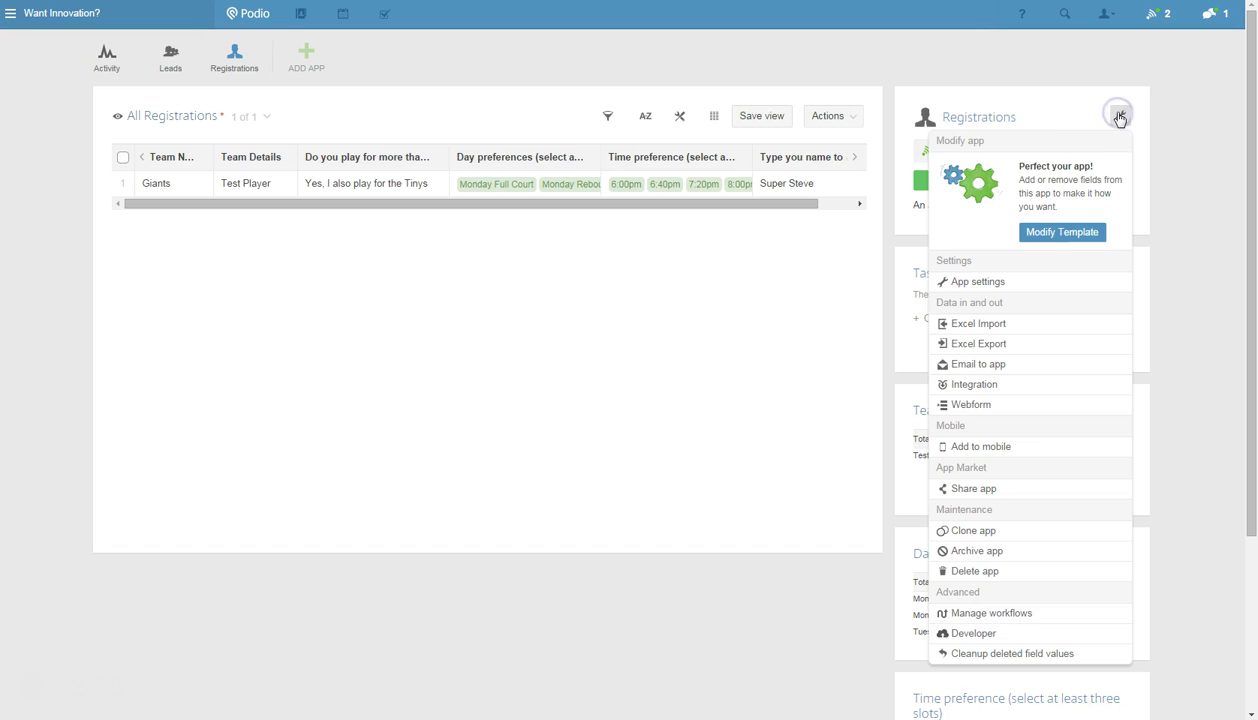
{"action": "left_click", "coordinate": [985, 345]}
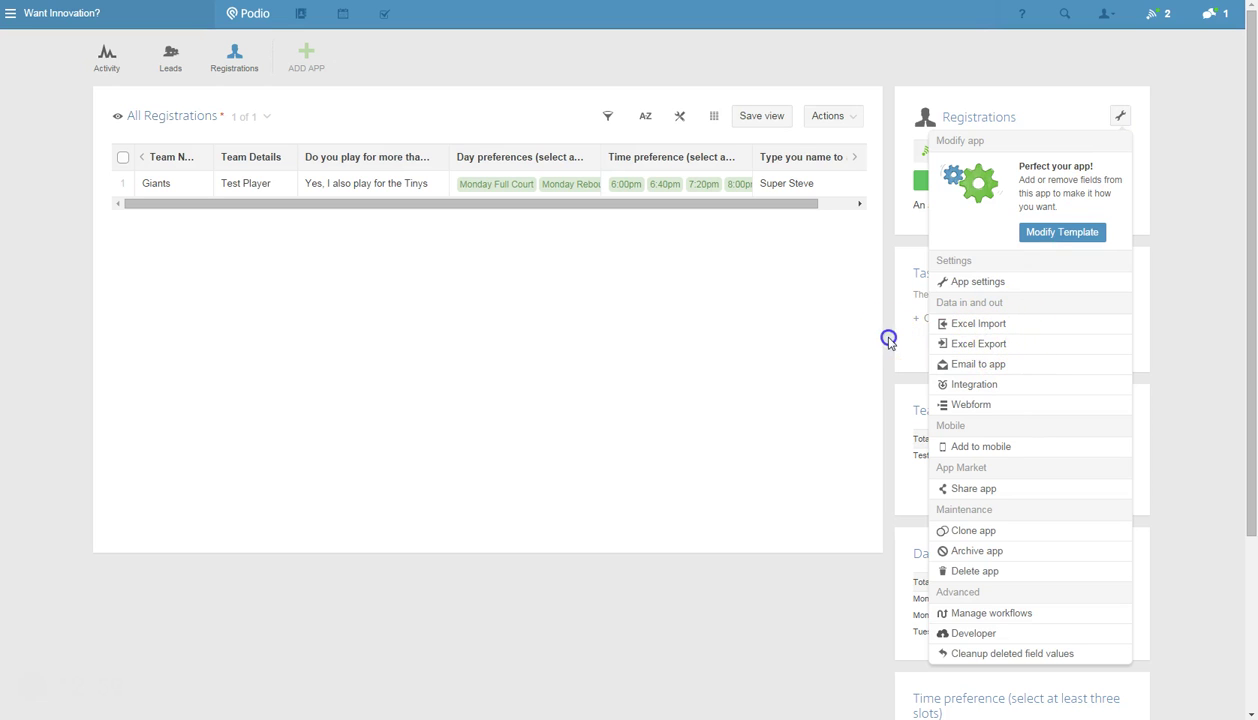